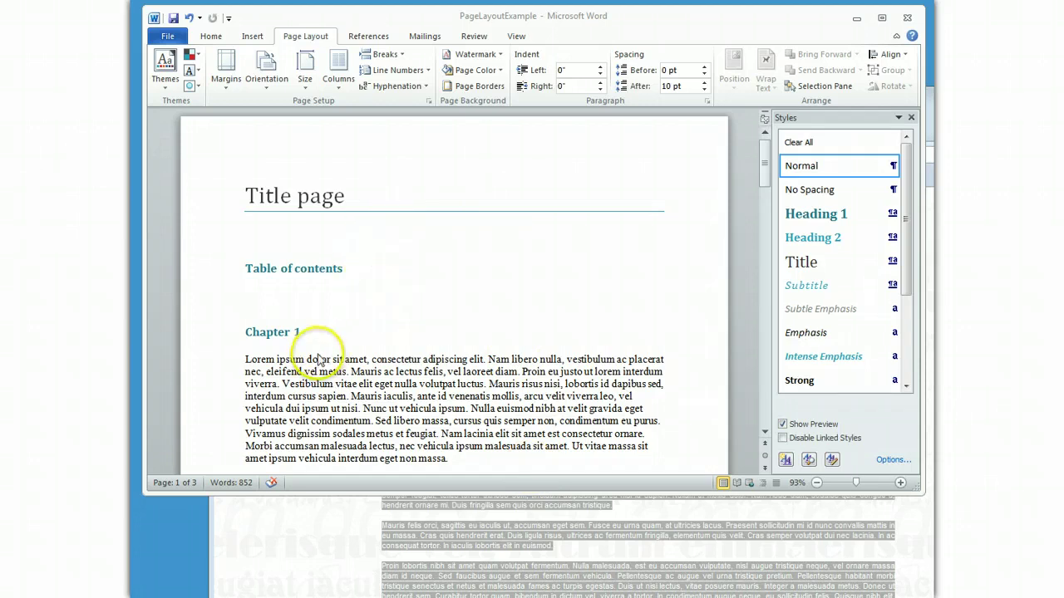
# - Look through the document from the title page to Chapter 3 and back to review its structure
pyautogui.scroll(-9, 532, 344)
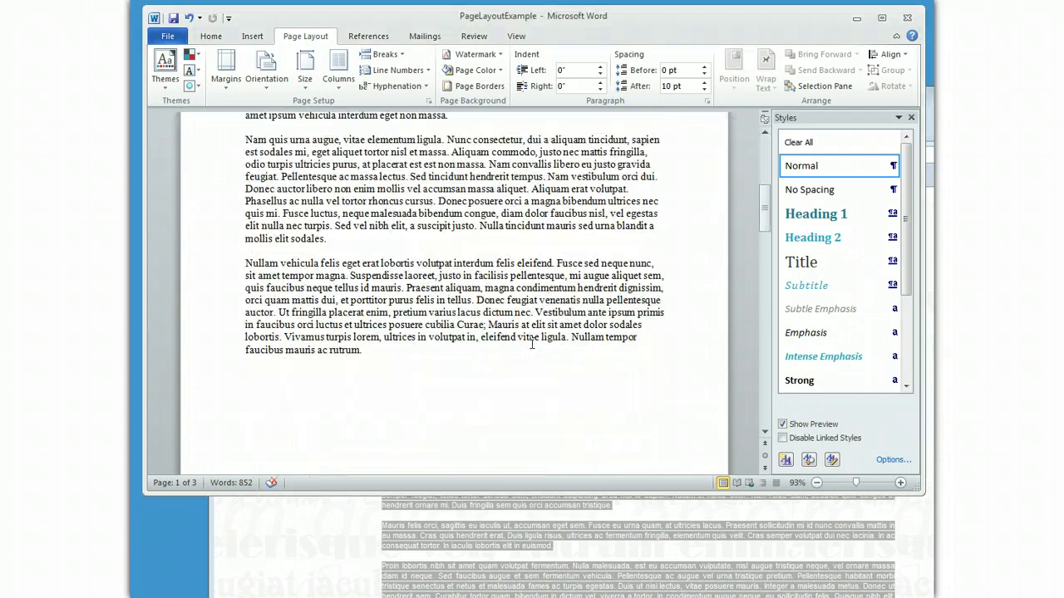
pyautogui.scroll(-20, 531, 344)
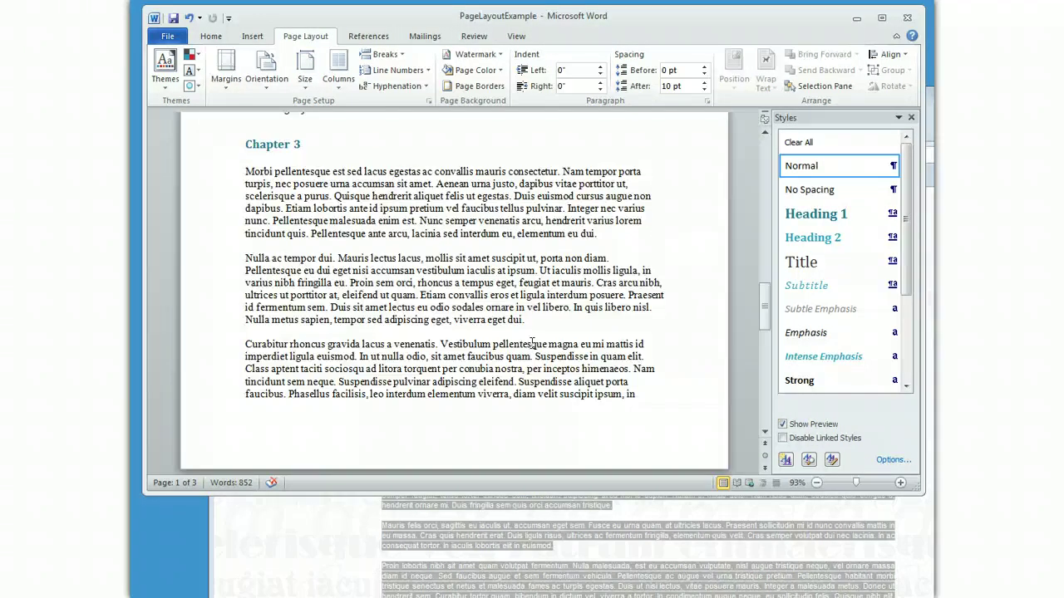
pyautogui.scroll(-10, 532, 344)
pyautogui.scroll(12, 532, 344)
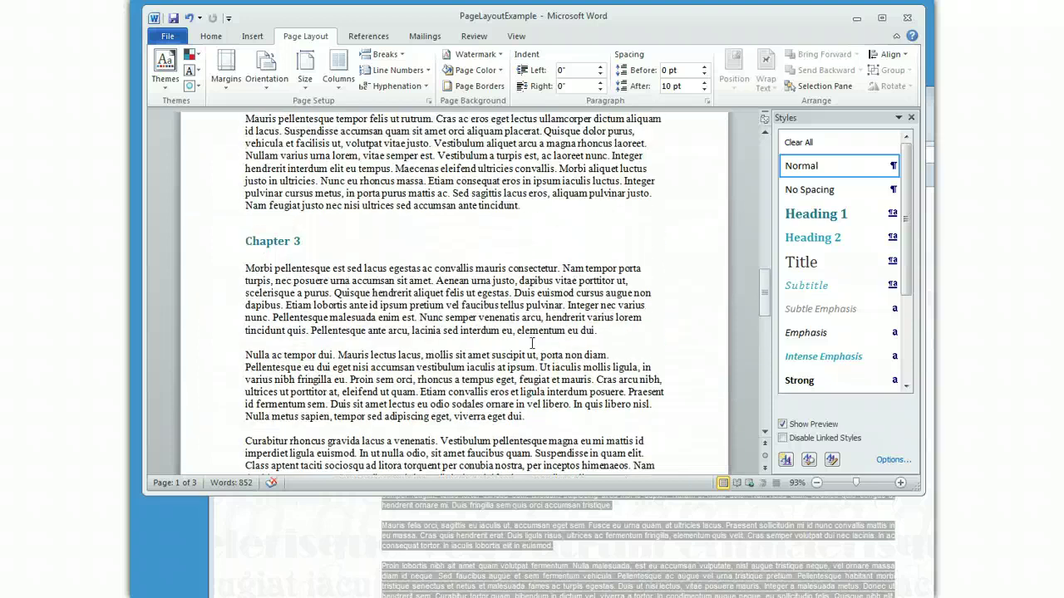
pyautogui.scroll(15, 532, 343)
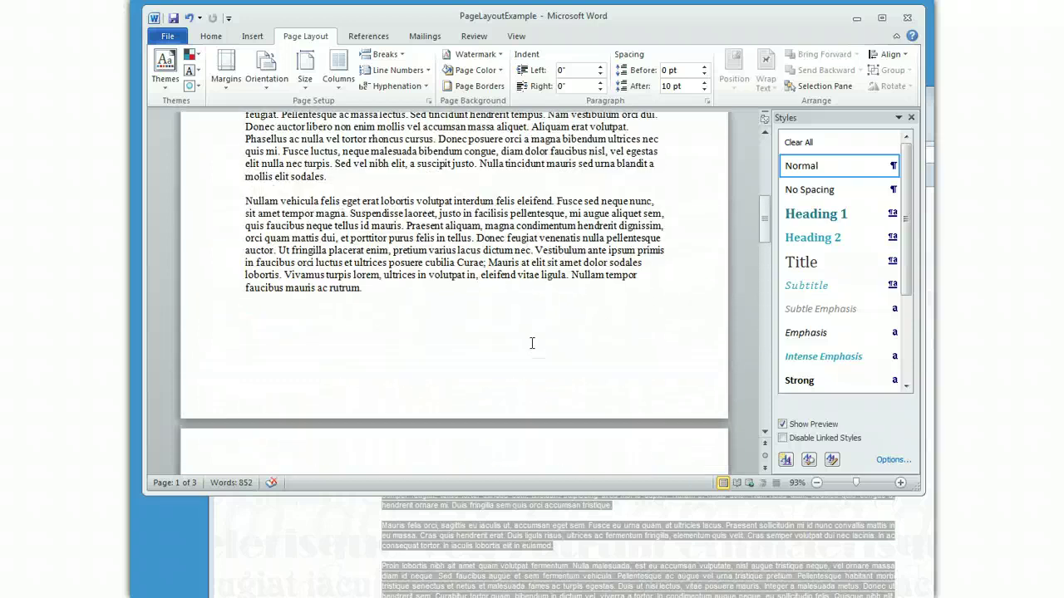
pyautogui.scroll(15, 532, 343)
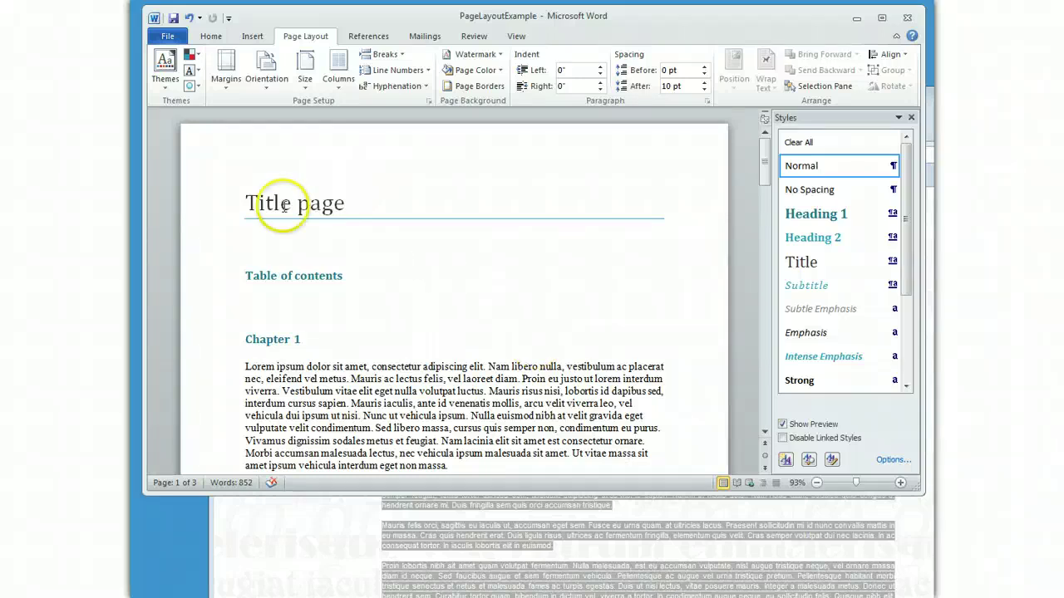
# - Insert an Odd Page section break before the "Table of contents" heading
pyautogui.click(247, 274)
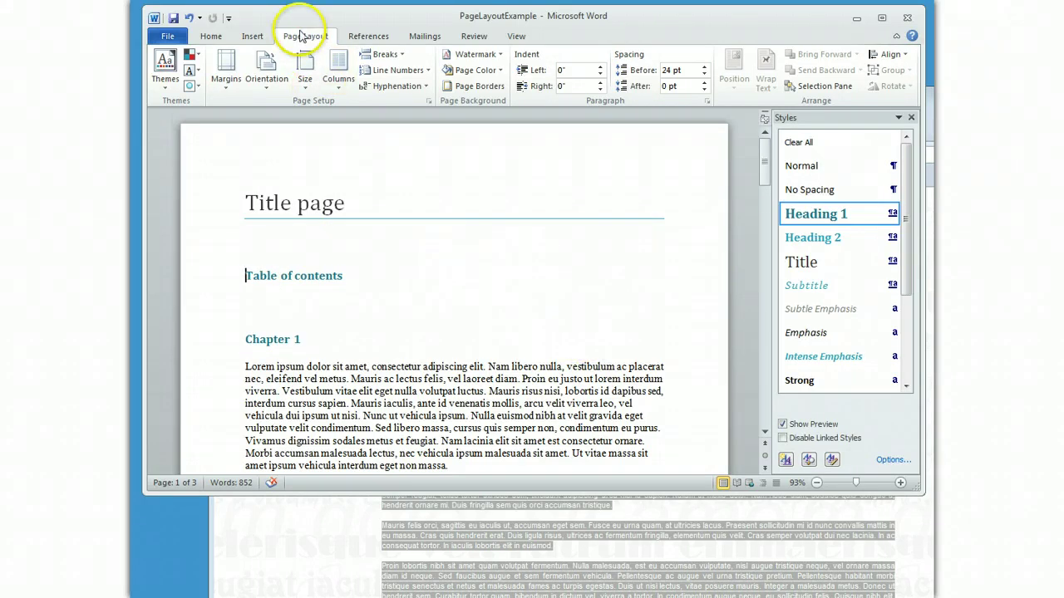
pyautogui.click(401, 57)
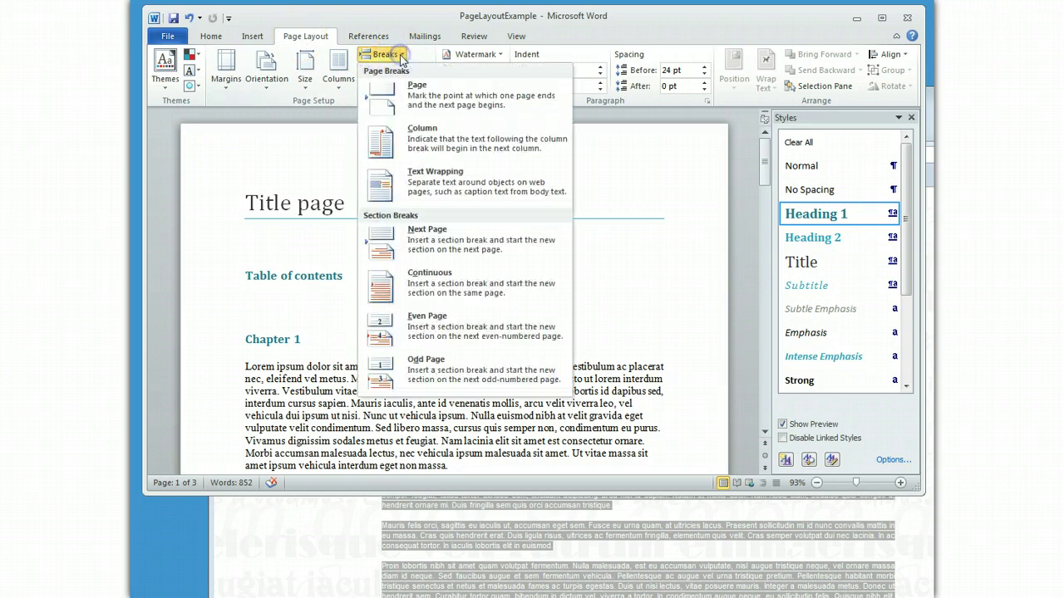
pyautogui.click(478, 370)
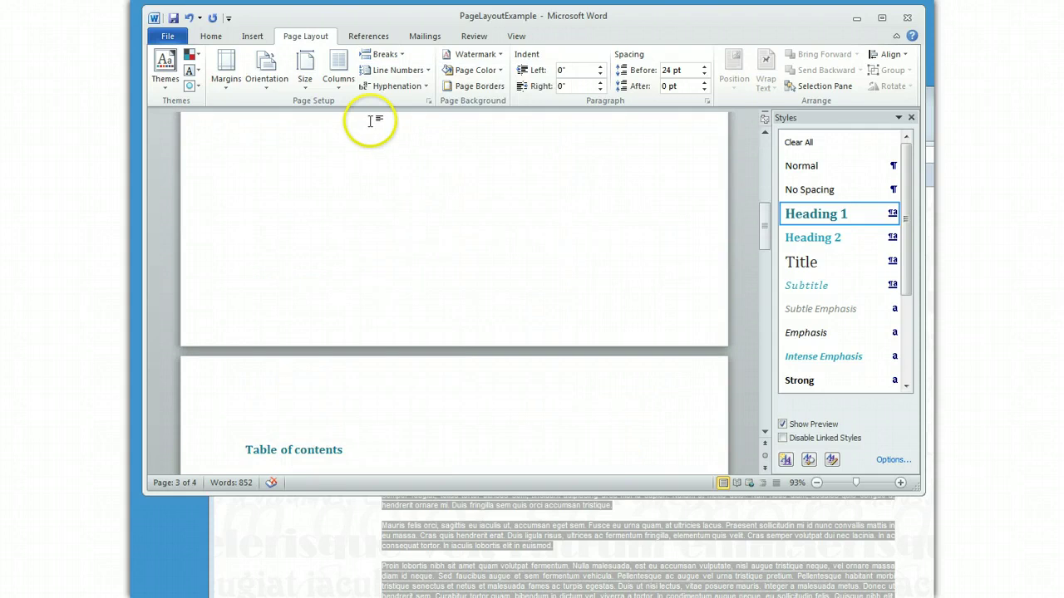
# - Show the formatting marks and check the section break below the title on the first page
pyautogui.click(212, 37)
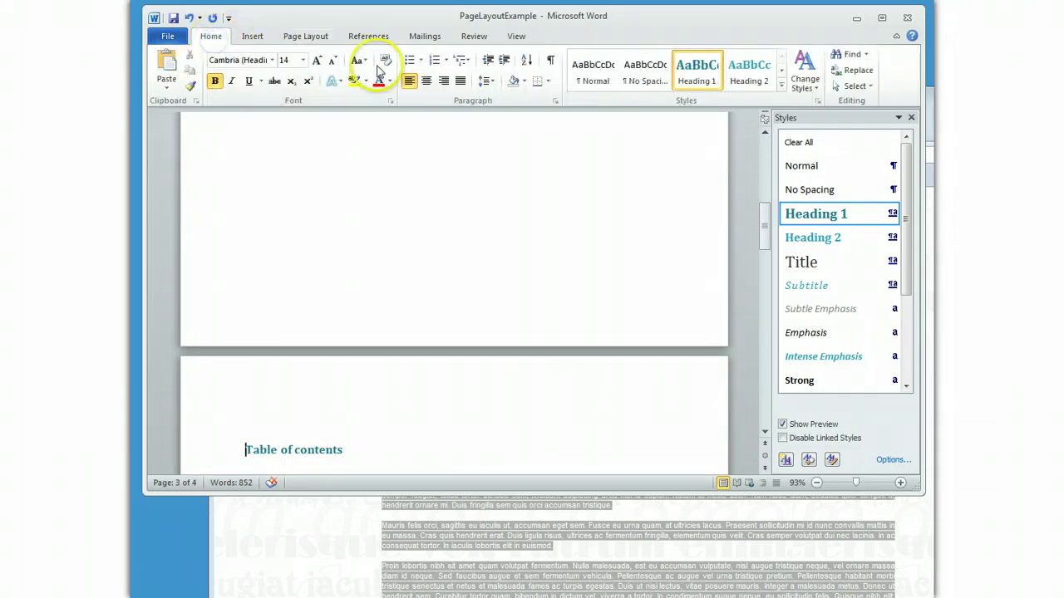
pyautogui.click(550, 60)
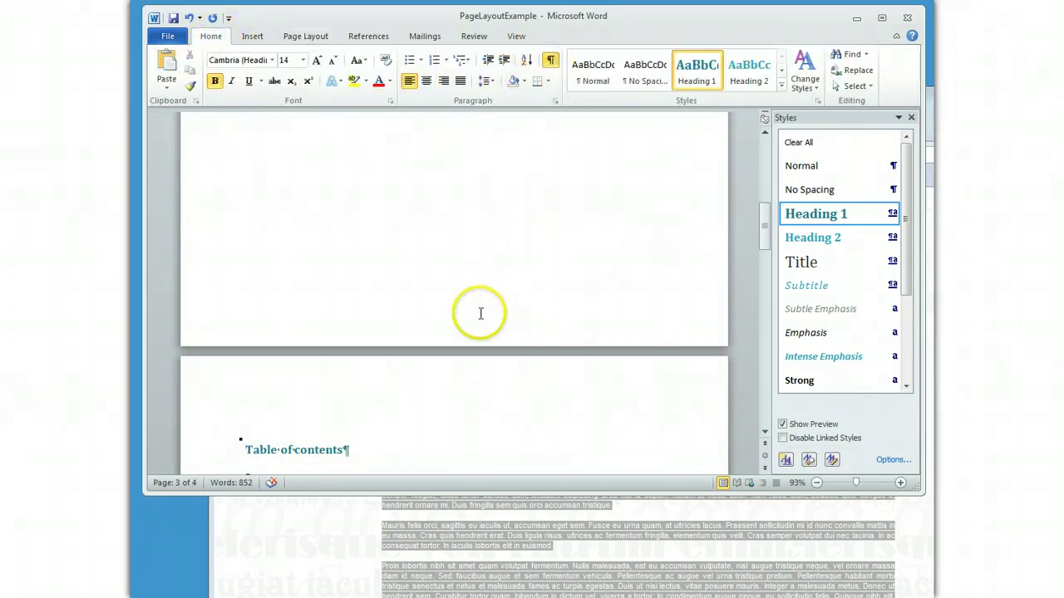
pyautogui.scroll(3, 479, 312)
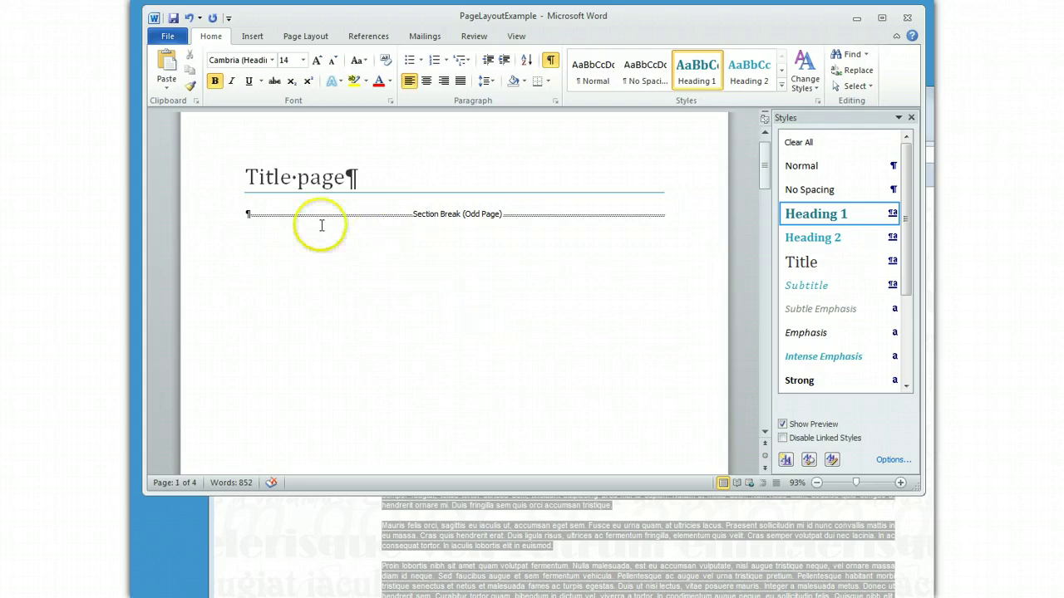
pyautogui.click(241, 214)
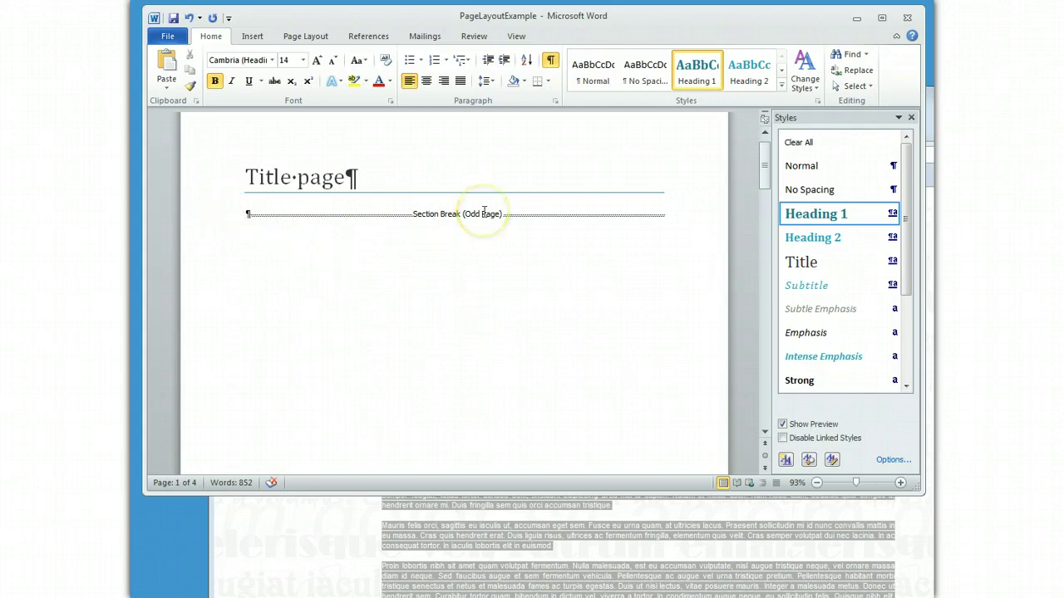
# - Insert an Odd Page section break before the "Chapter 1" heading
pyautogui.scroll(-5, 436, 389)
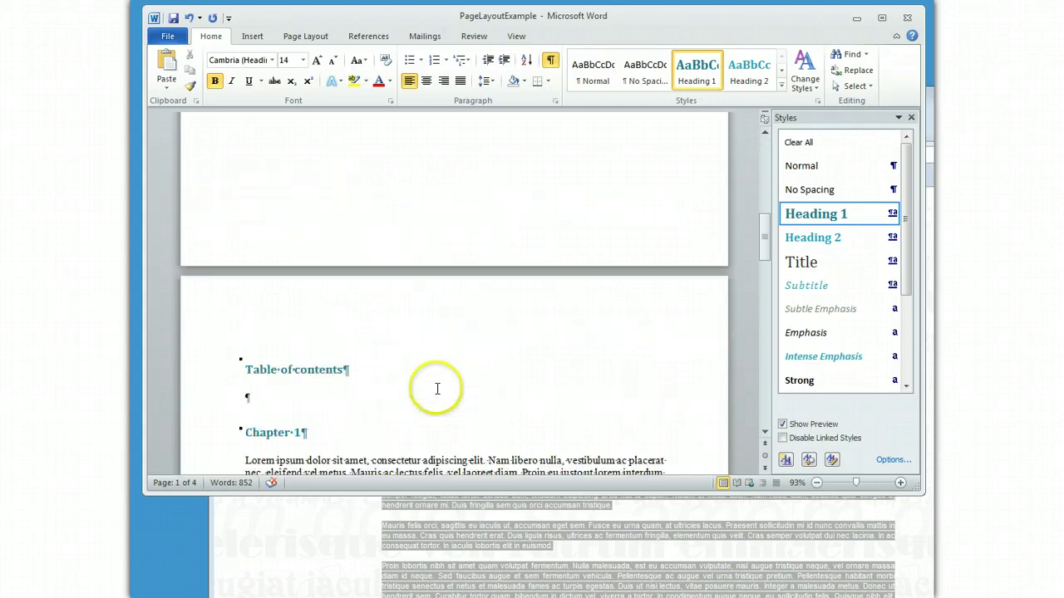
pyautogui.scroll(-1, 437, 389)
pyautogui.click(242, 374)
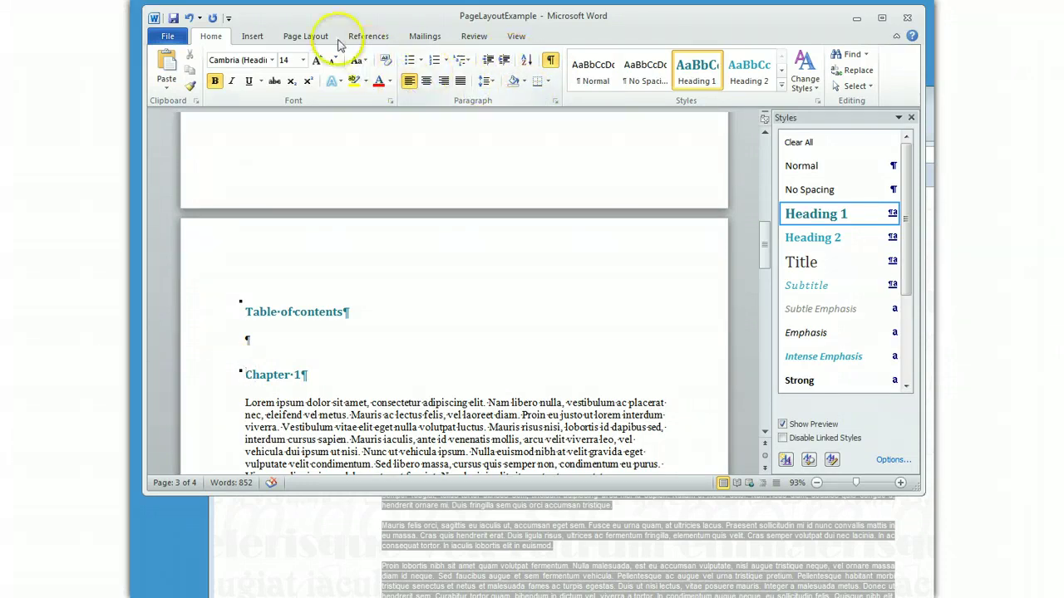
pyautogui.click(305, 36)
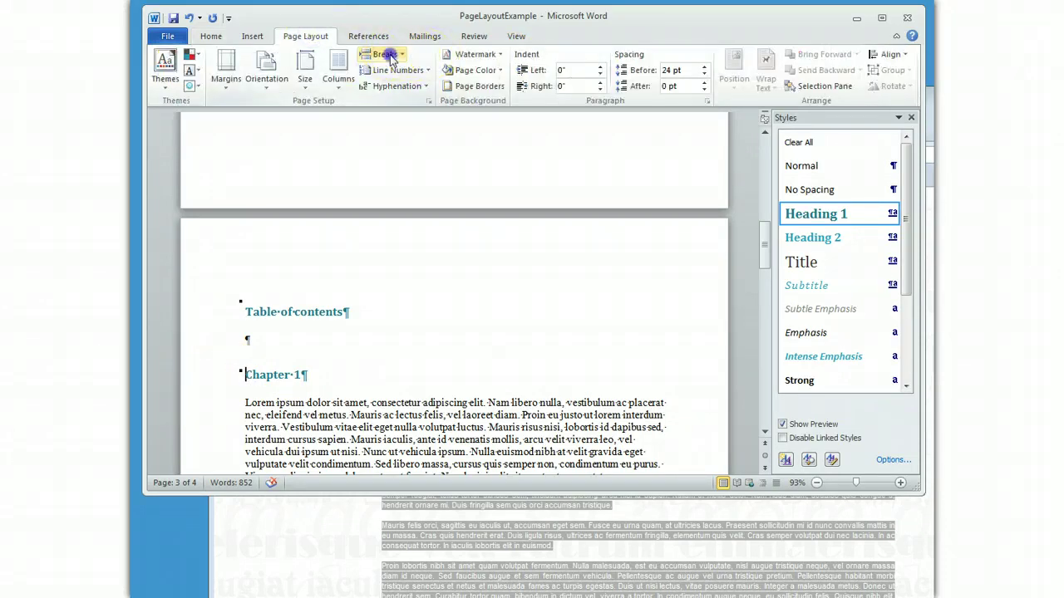
pyautogui.click(387, 55)
pyautogui.click(427, 365)
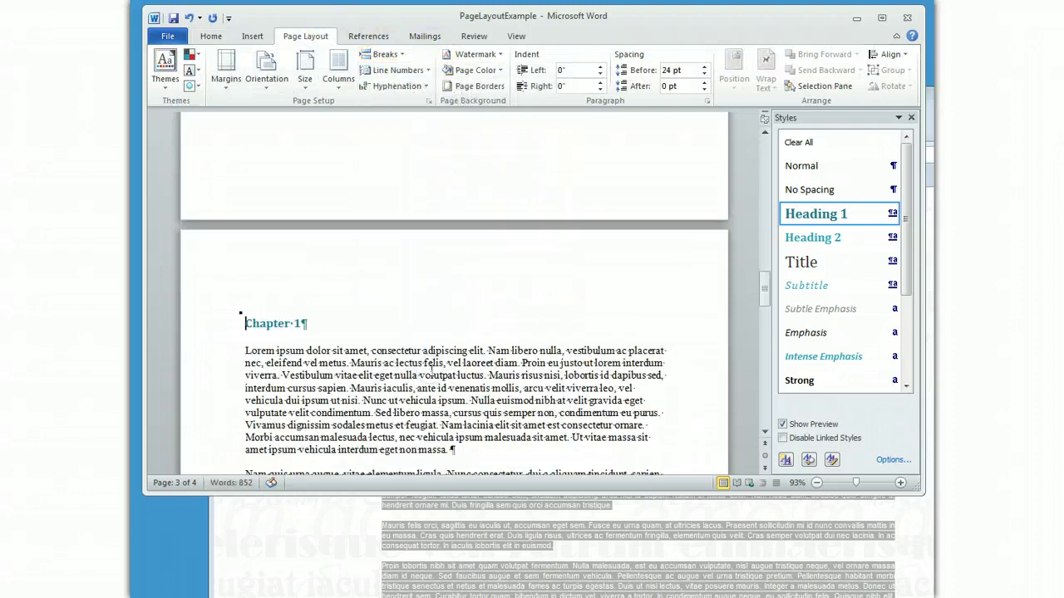
# - Insert an Odd Page section break before the "Chapter 2" heading
pyautogui.scroll(-8, 431, 372)
pyautogui.click(243, 378)
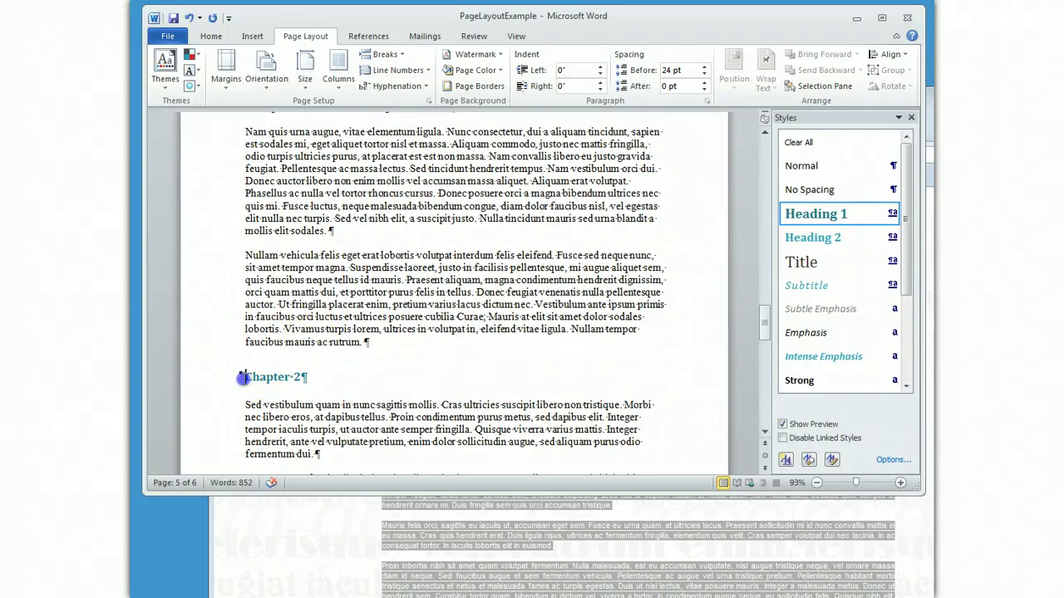
pyautogui.click(395, 56)
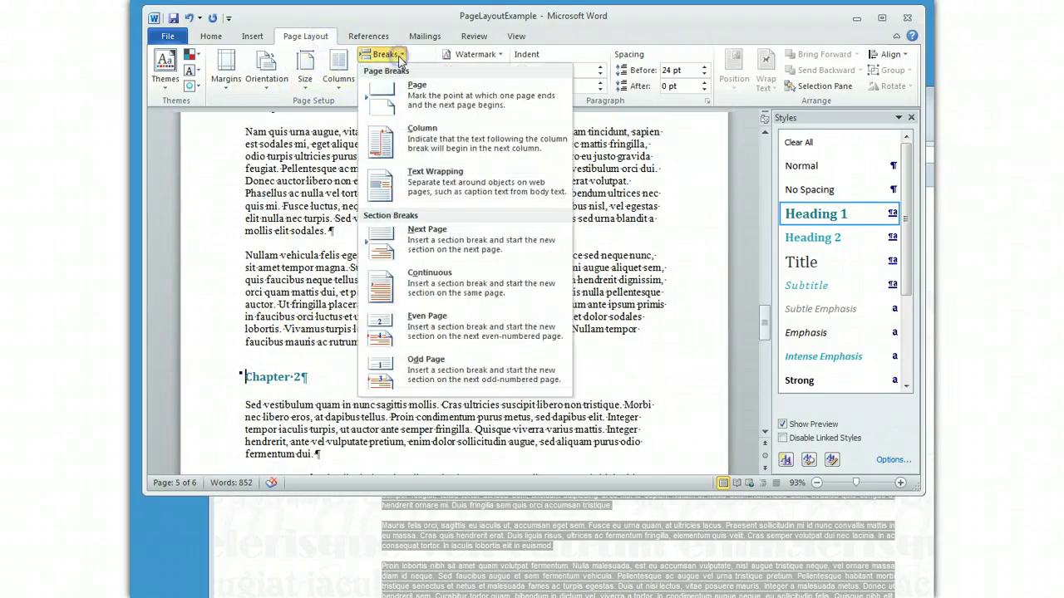
pyautogui.click(425, 370)
# - Insert an Odd Page section break before the "Chapter 3" heading
pyautogui.scroll(-8, 438, 384)
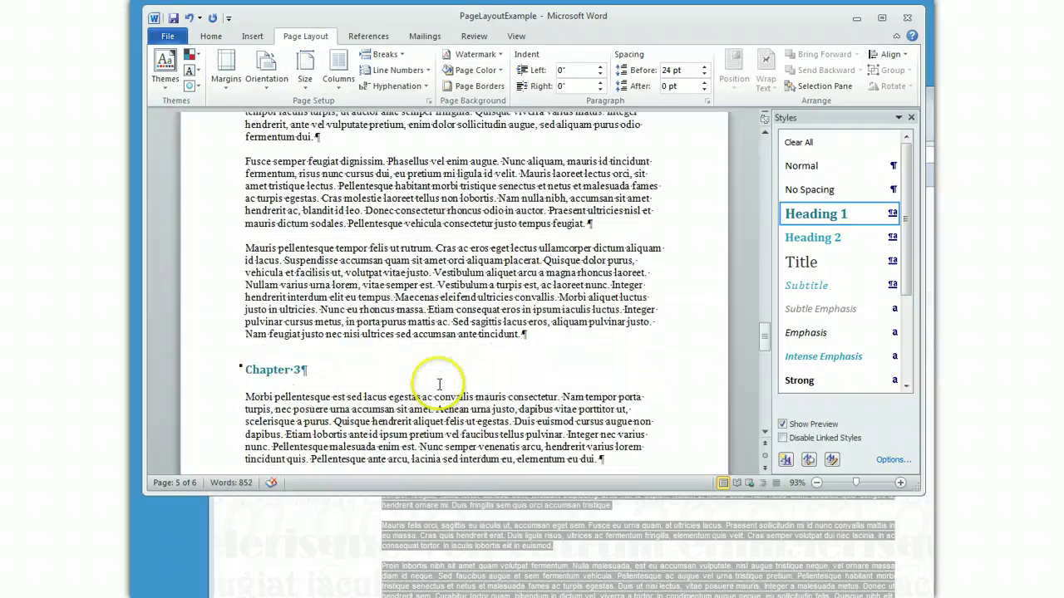
pyautogui.scroll(3, 439, 384)
pyautogui.click(243, 259)
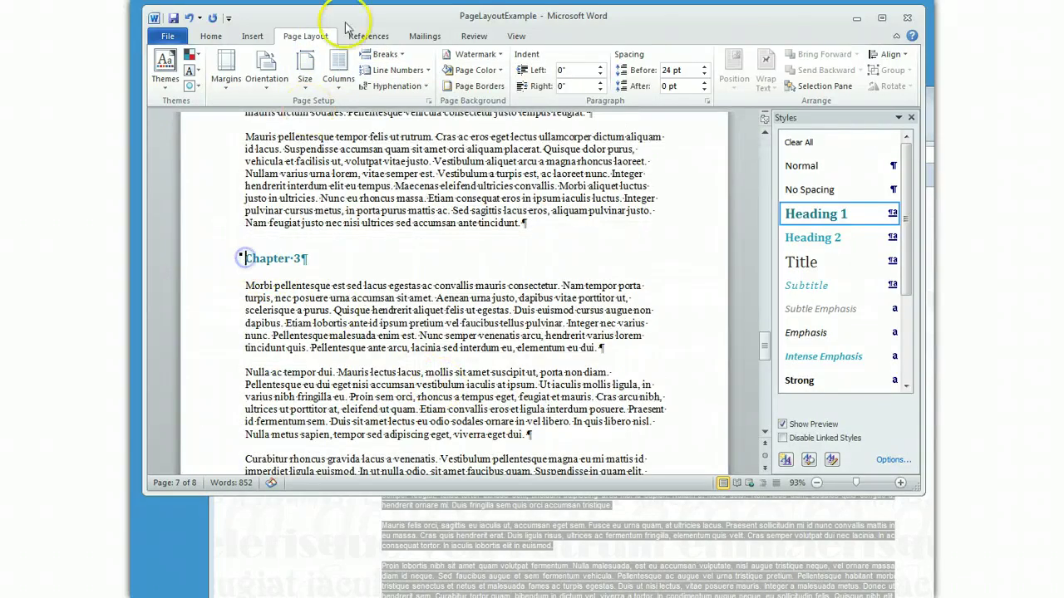
pyautogui.click(384, 57)
pyautogui.click(444, 368)
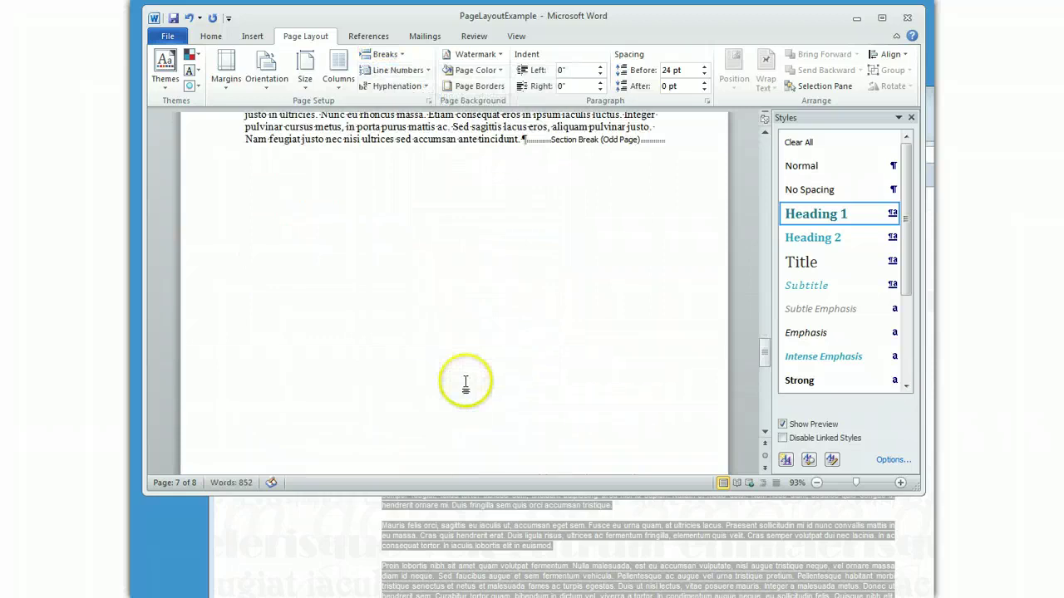
# - Review the inserted section breaks from the end of Chapter 2 back to the title page
pyautogui.scroll(3, 465, 382)
pyautogui.click(463, 389)
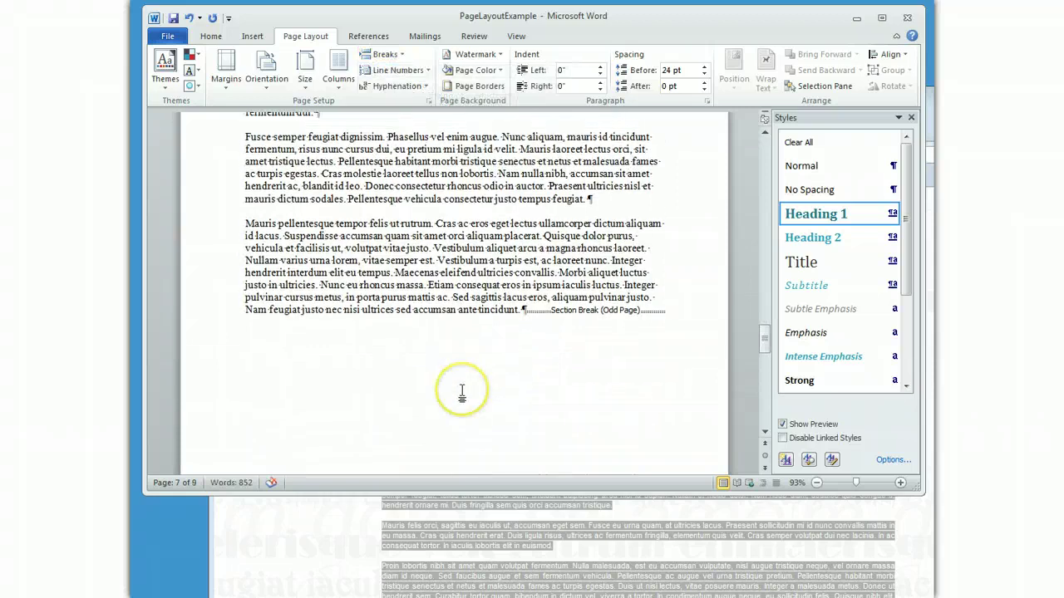
pyautogui.scroll(10, 462, 393)
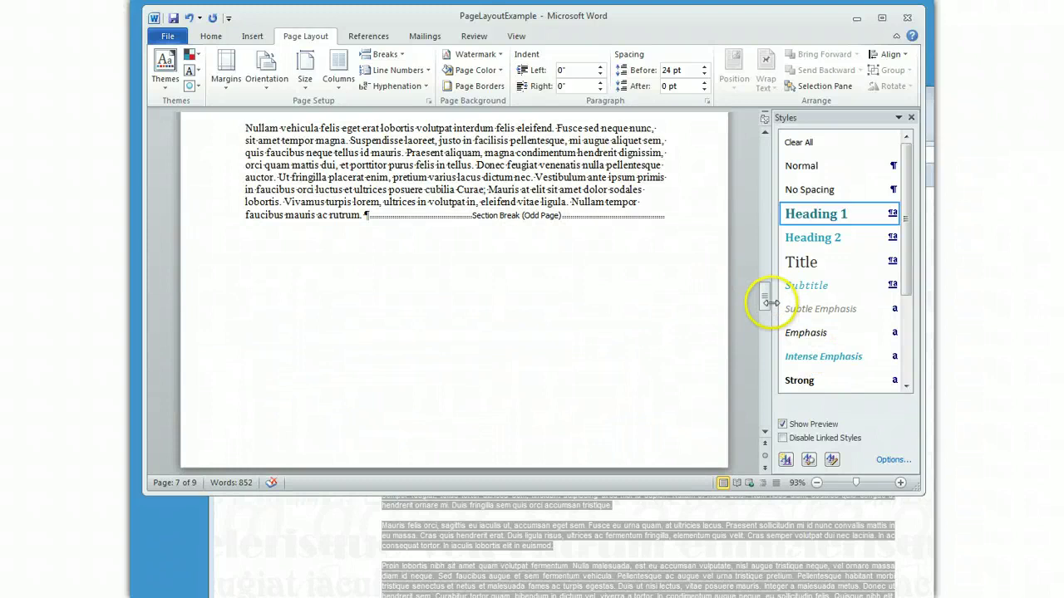
pyautogui.moveTo(759, 299); pyautogui.dragTo(764, 109)
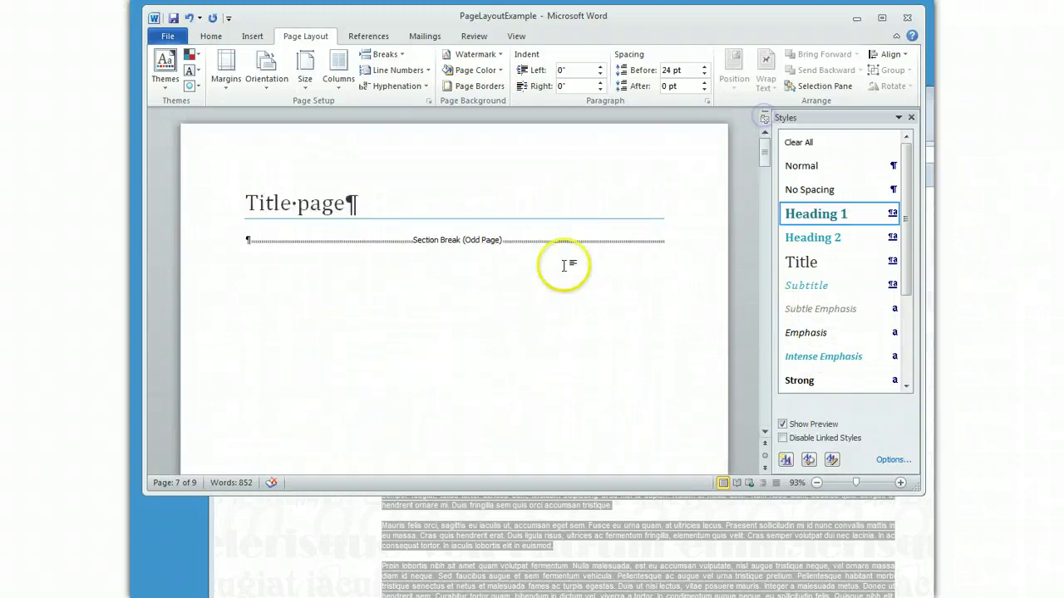
pyautogui.click(536, 308)
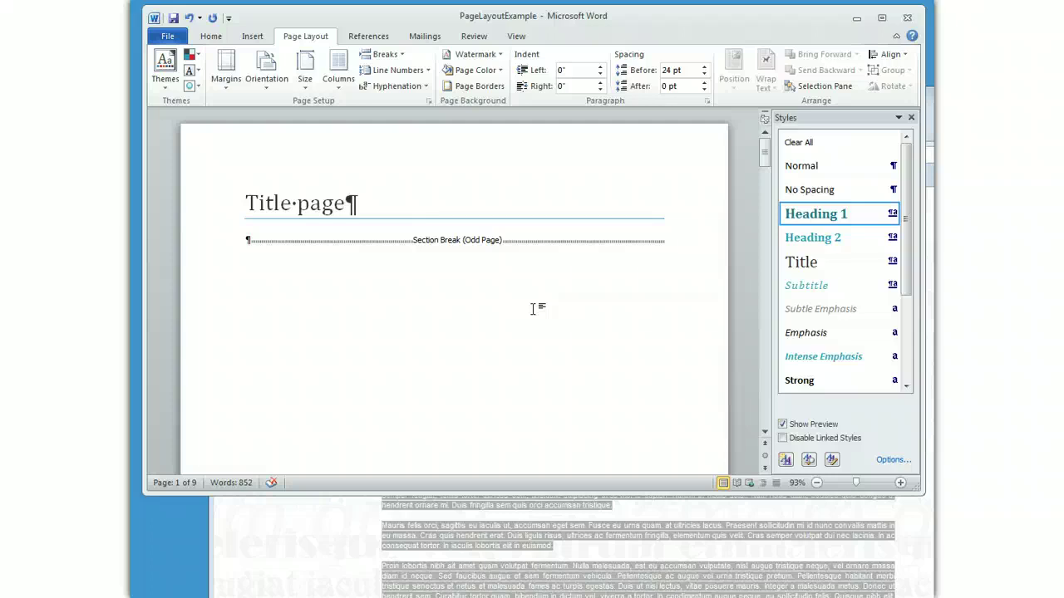
# - Give the Table of contents section mirror margins with an inside margin of 1.5"
pyautogui.scroll(-12, 532, 309)
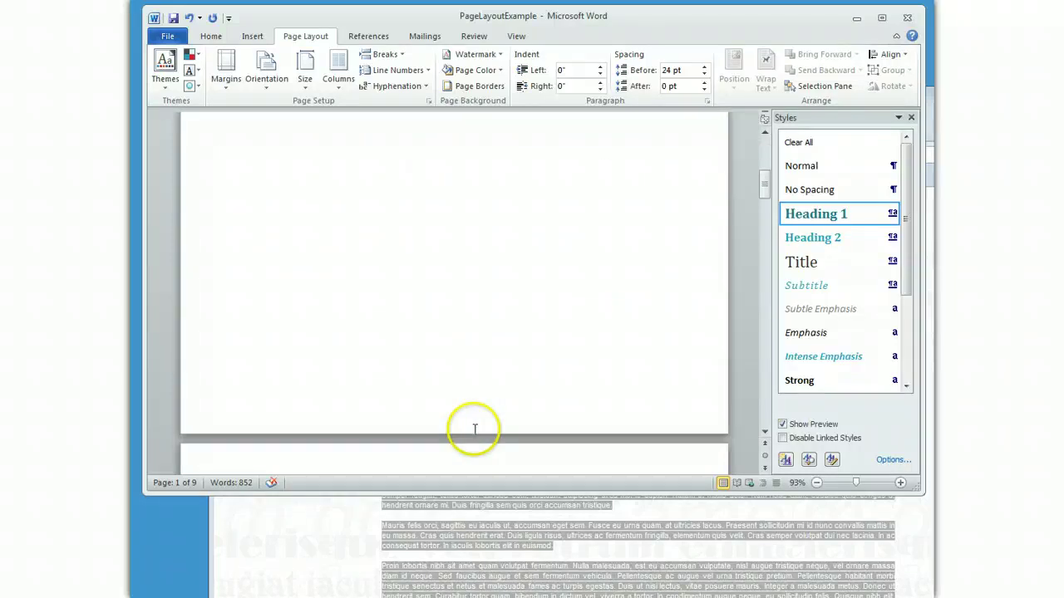
pyautogui.click(246, 419)
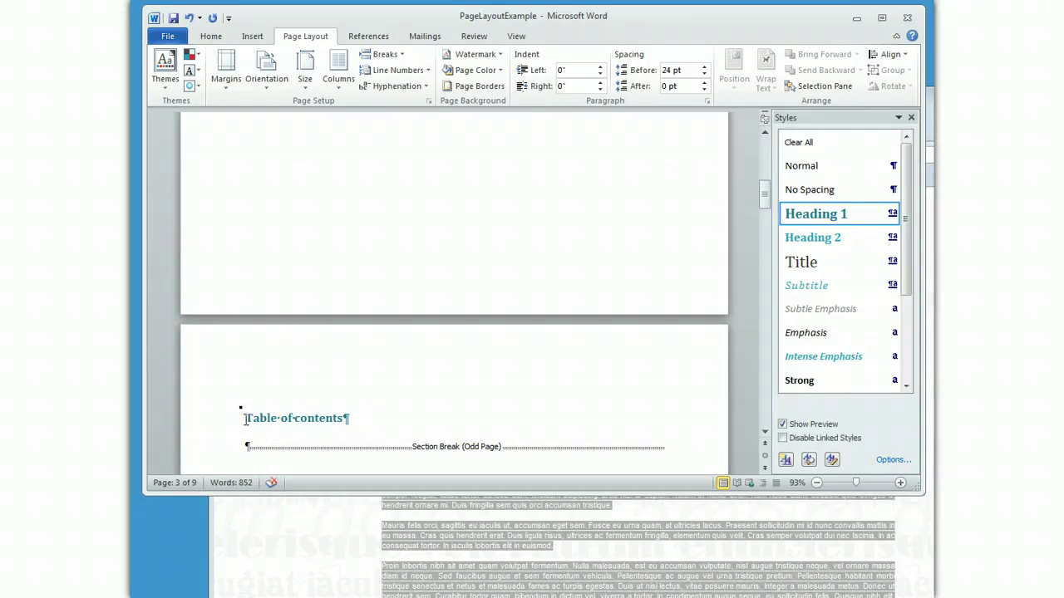
pyautogui.click(226, 83)
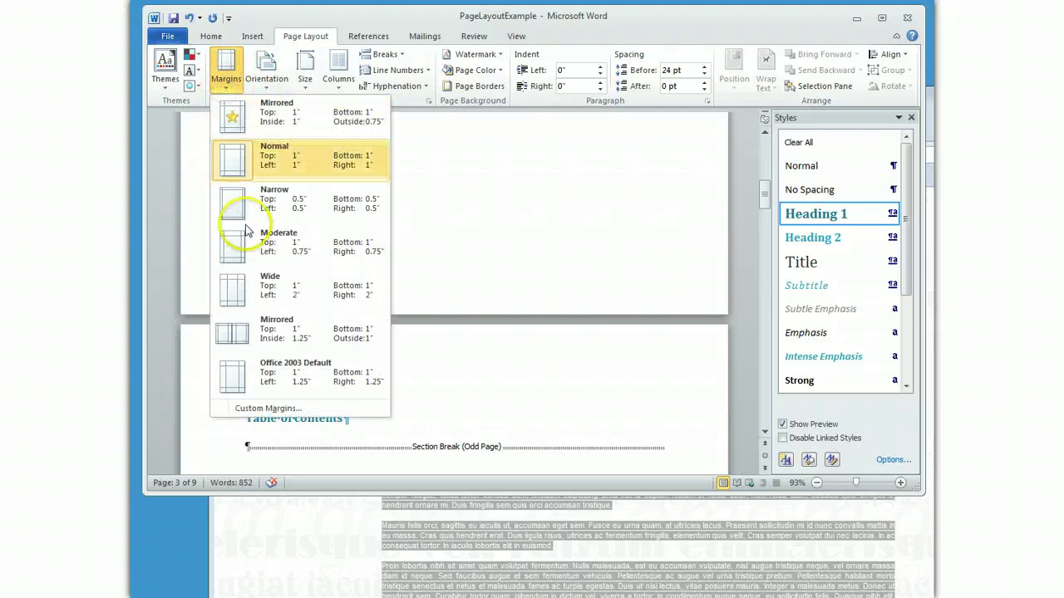
pyautogui.click(266, 408)
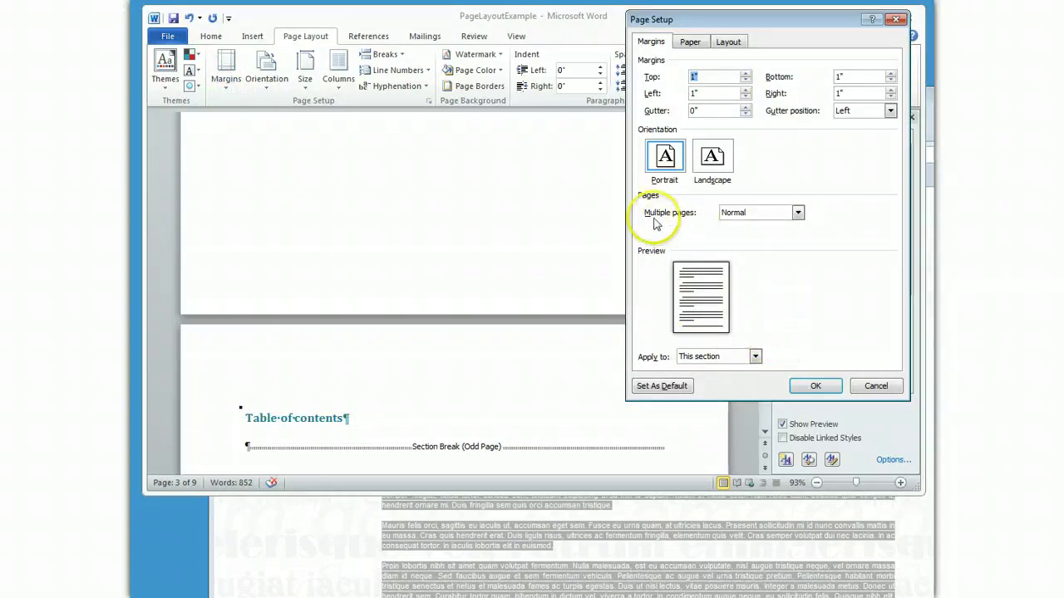
pyautogui.click(797, 212)
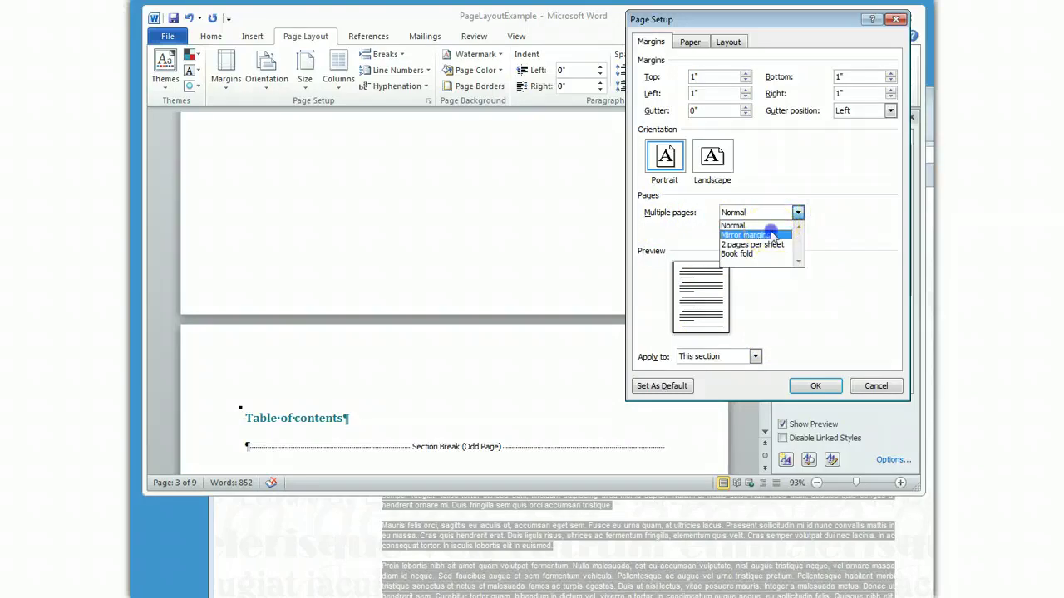
pyautogui.click(769, 235)
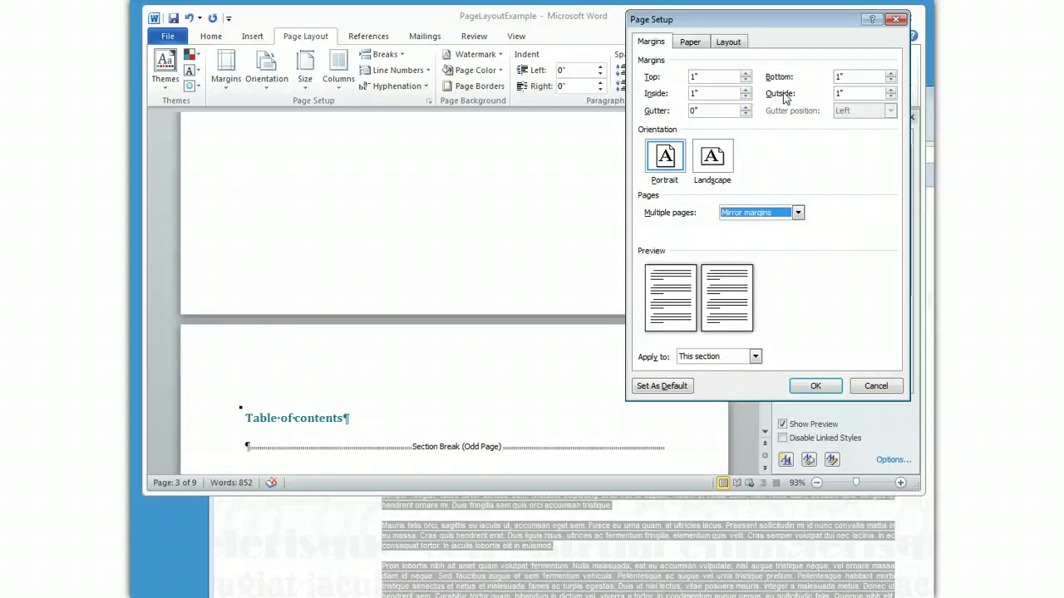
pyautogui.click(695, 91)
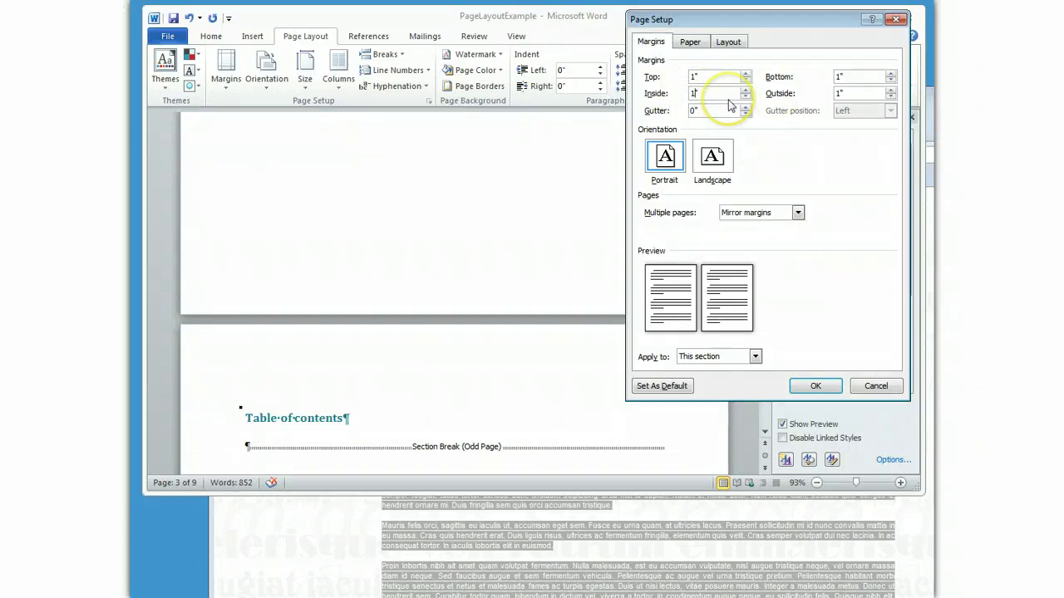
pyautogui.write('.5')
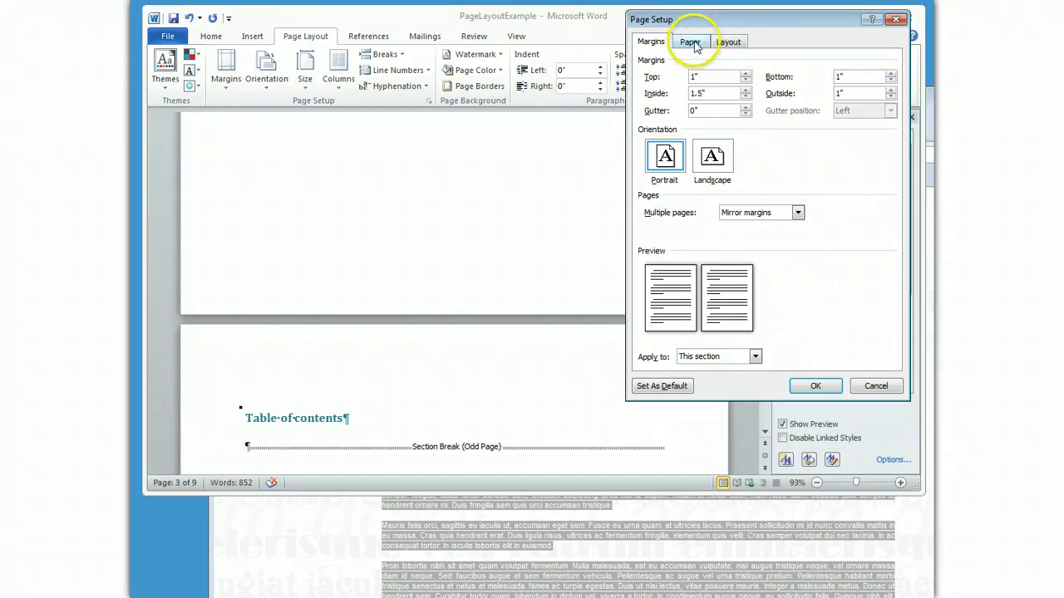
# - Turn on different odd and even headers and footers and apply the page setup from this point forward
pyautogui.click(725, 42)
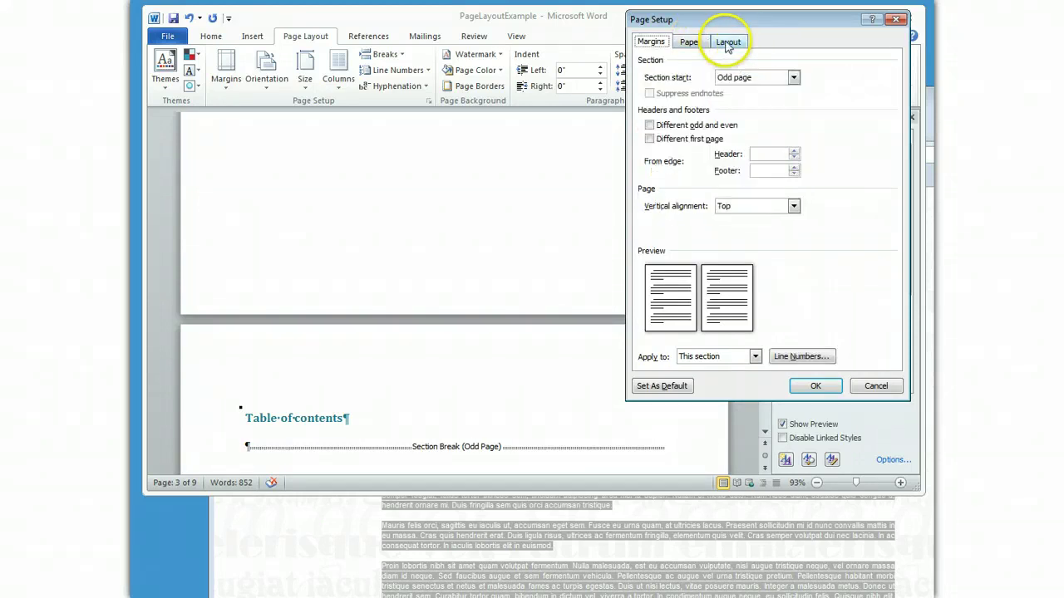
pyautogui.click(649, 125)
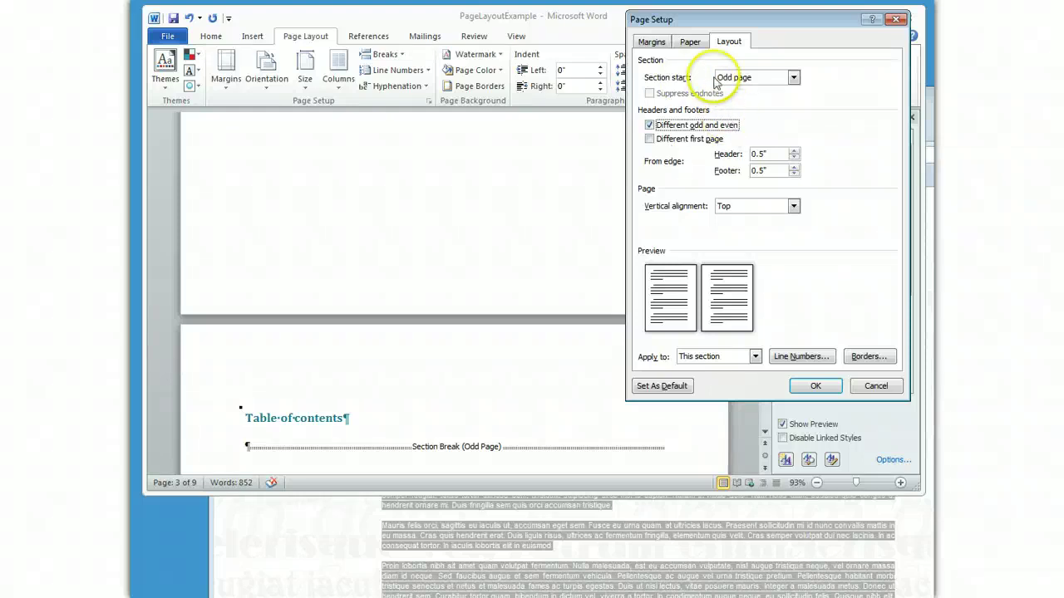
pyautogui.click(754, 356)
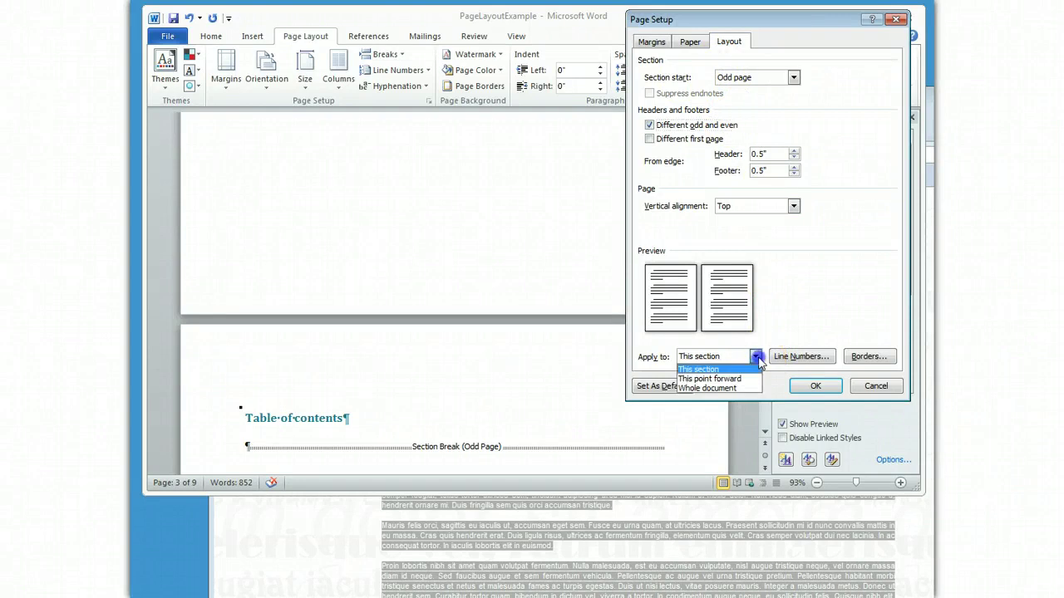
pyautogui.click(749, 380)
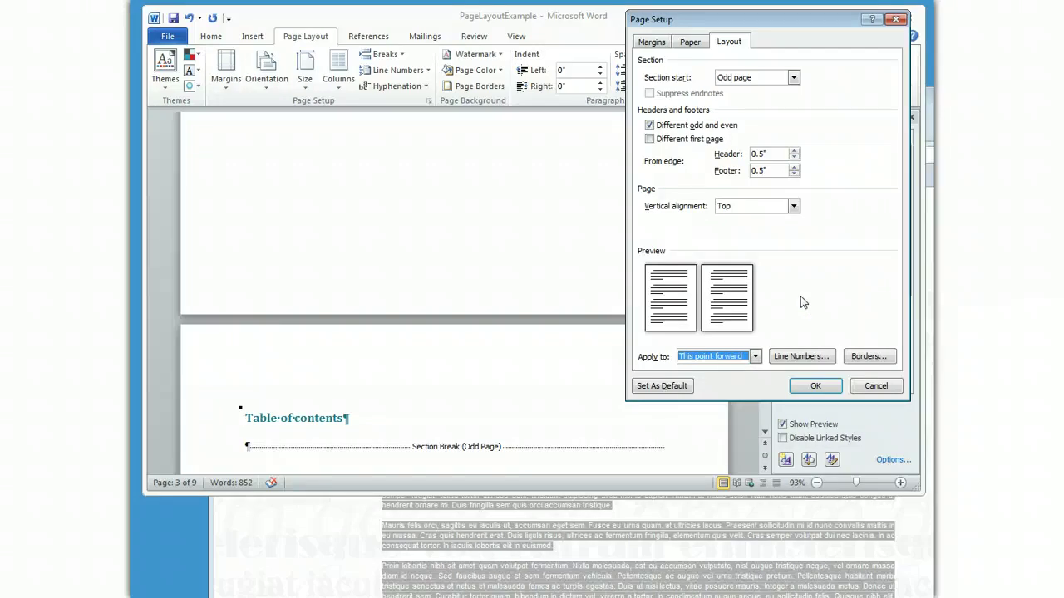
pyautogui.click(650, 42)
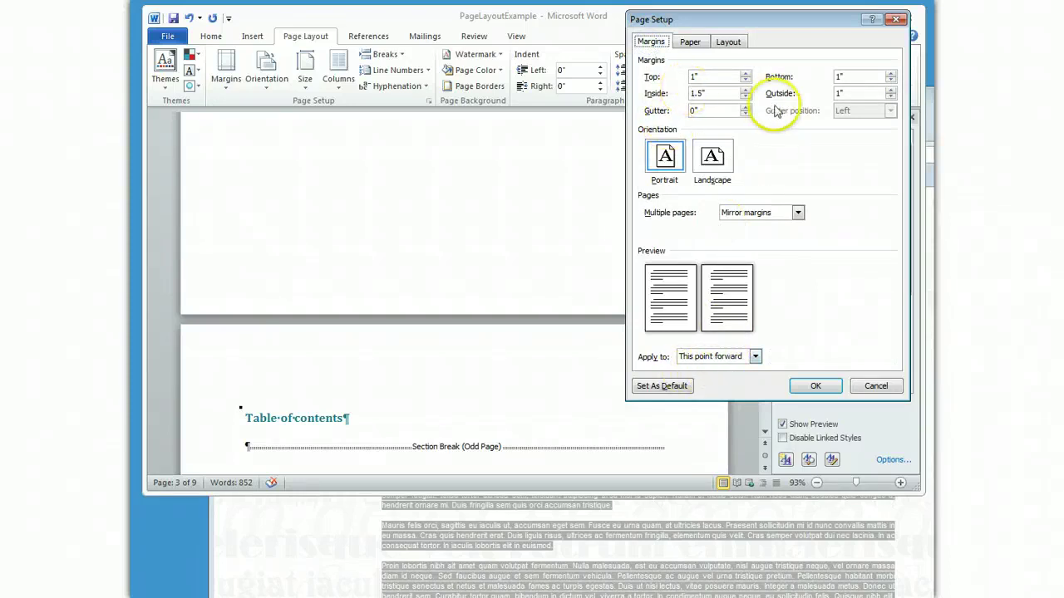
pyautogui.click(813, 386)
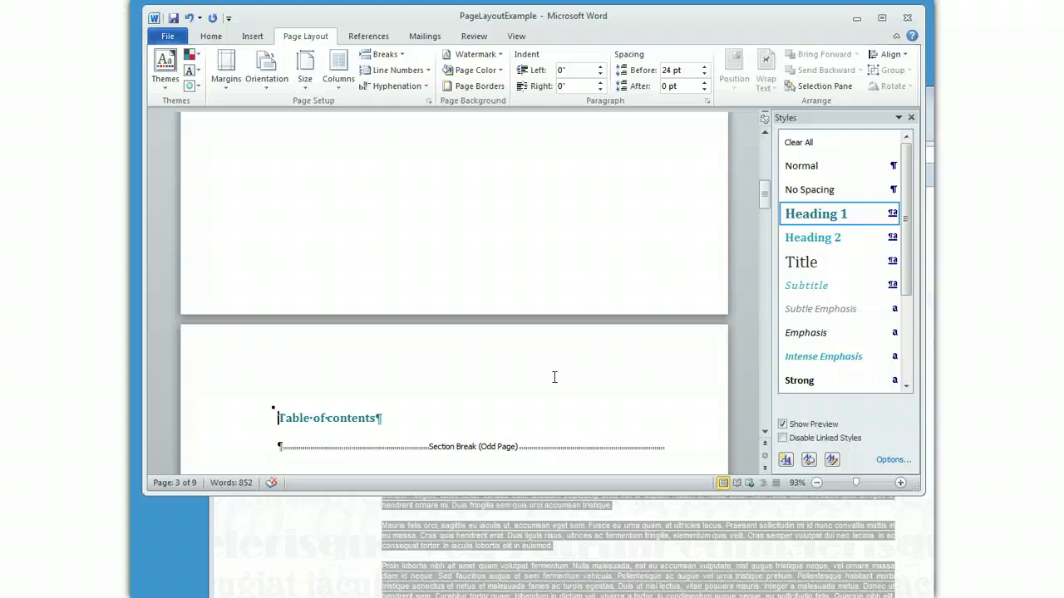
# - Insert a page break on a new line below the "Table of contents" heading, ahead of the Odd Page section break
pyautogui.scroll(-3, 554, 374)
pyautogui.click(368, 337)
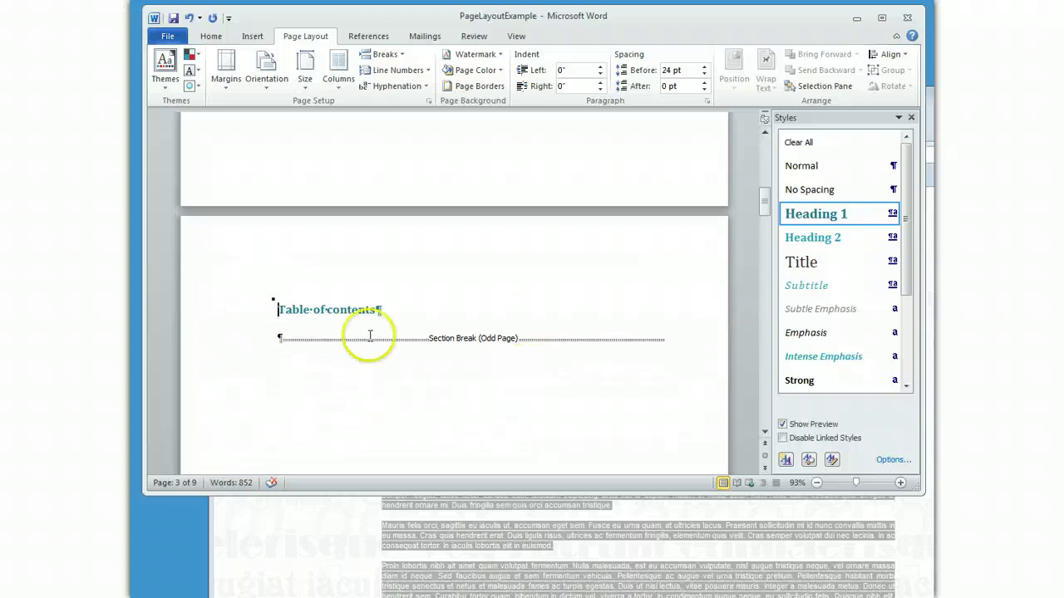
pyautogui.click(274, 339)
pyautogui.press('Return')
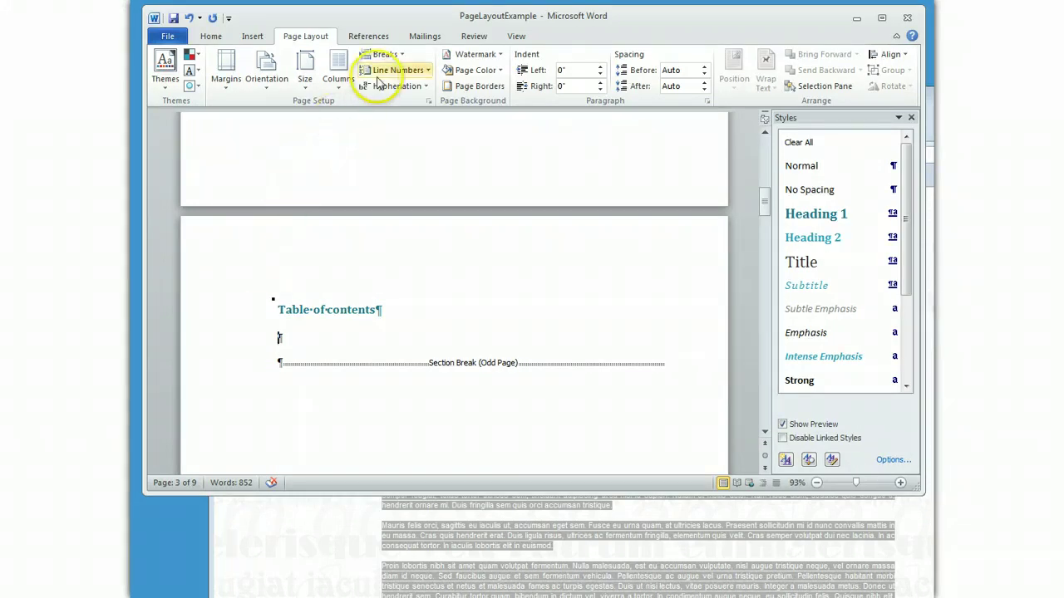
pyautogui.click(402, 54)
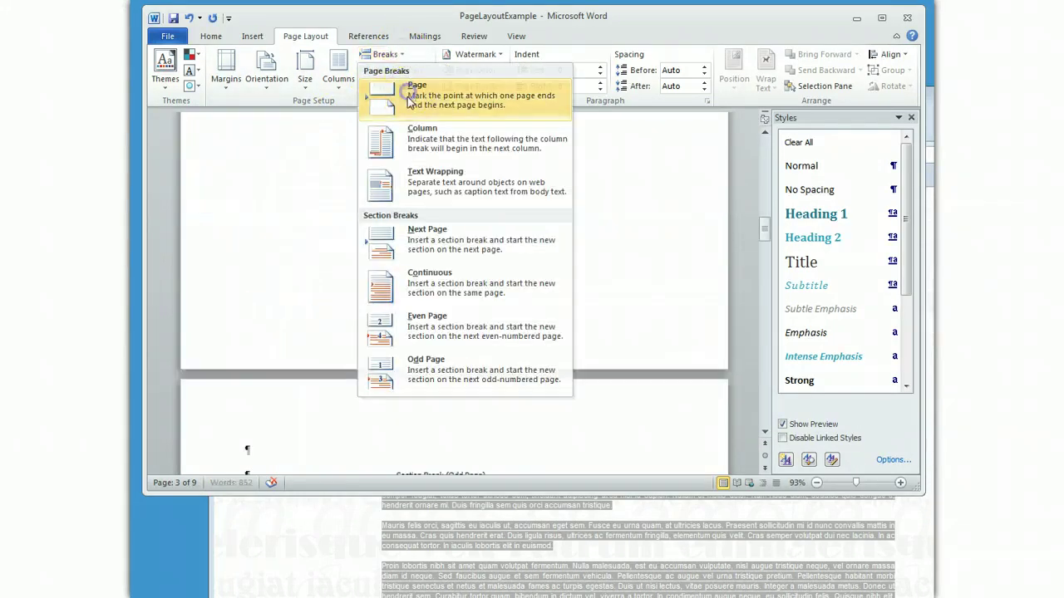
pyautogui.click(418, 92)
pyautogui.scroll(6, 380, 313)
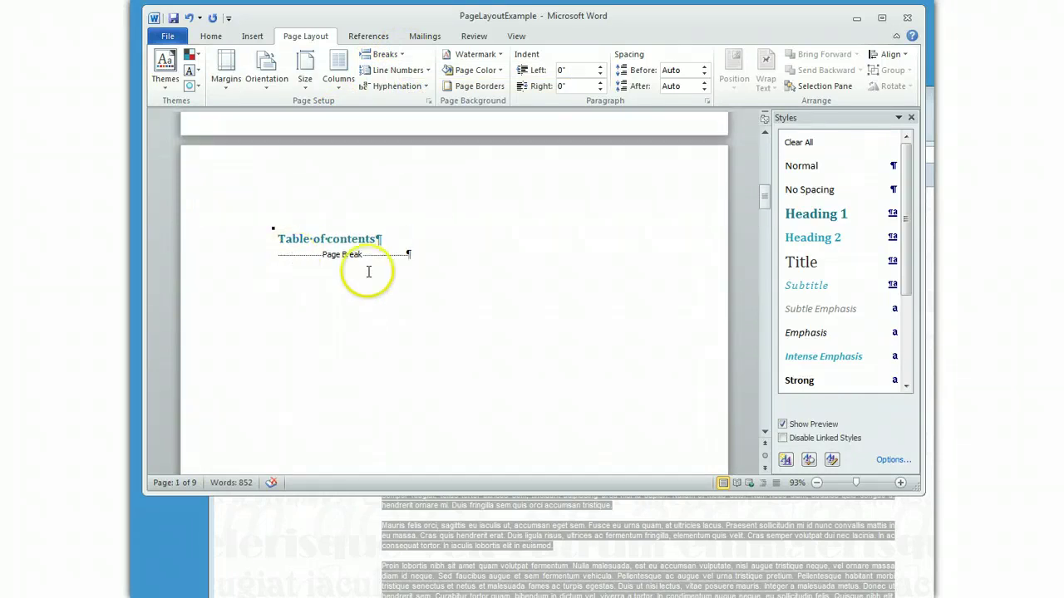
pyautogui.scroll(-1, 374, 280)
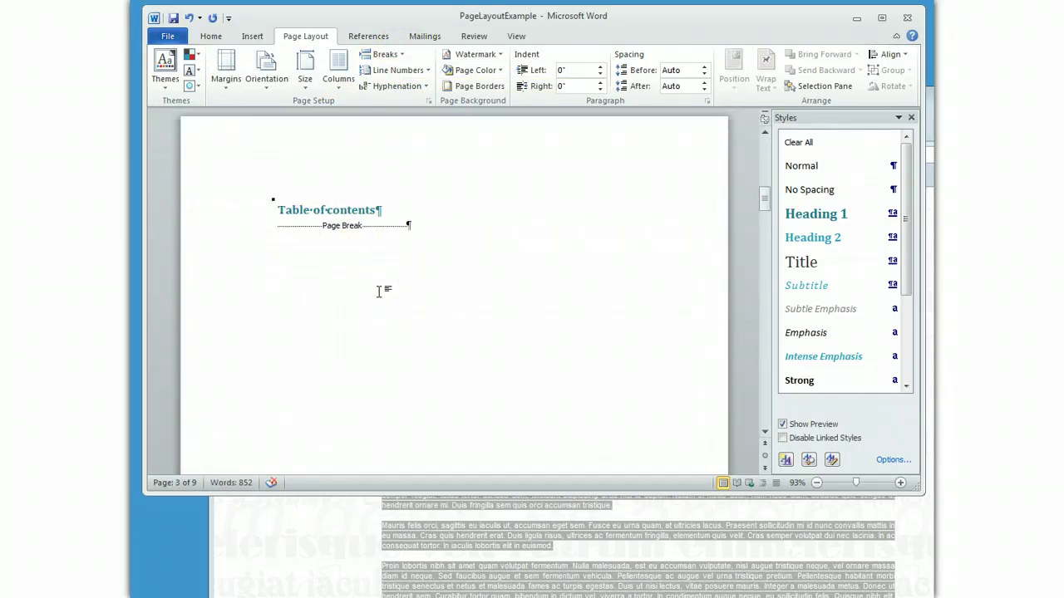
pyautogui.scroll(-3, 434, 277)
pyautogui.scroll(-3, 429, 285)
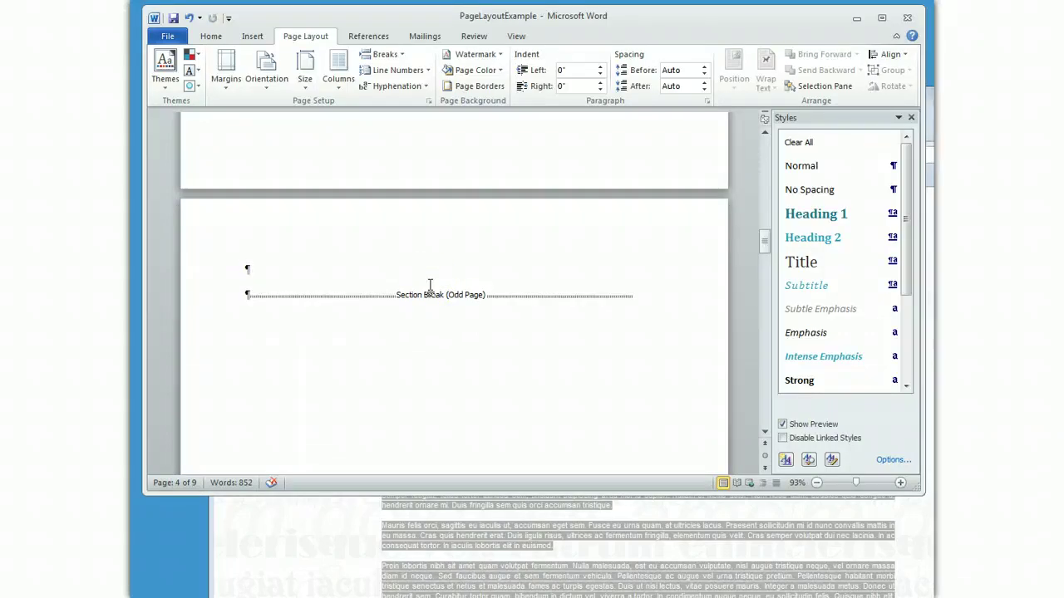
# - Insert a page break on a new line after the last paragraph of Chapter 1, ahead of its section break
pyautogui.scroll(-8, 429, 285)
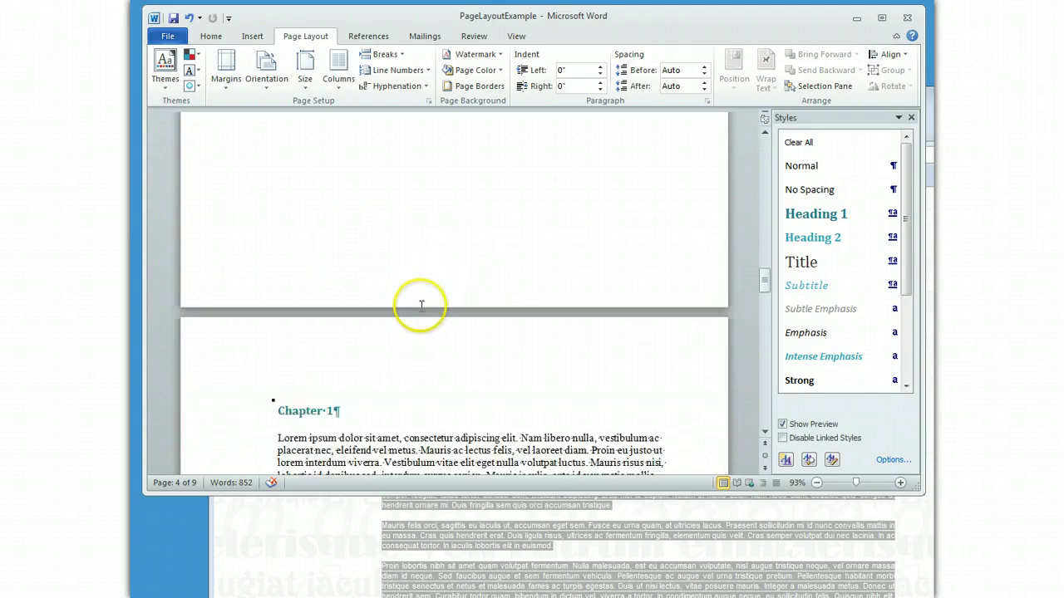
pyautogui.scroll(-8, 421, 306)
pyautogui.scroll(3, 421, 306)
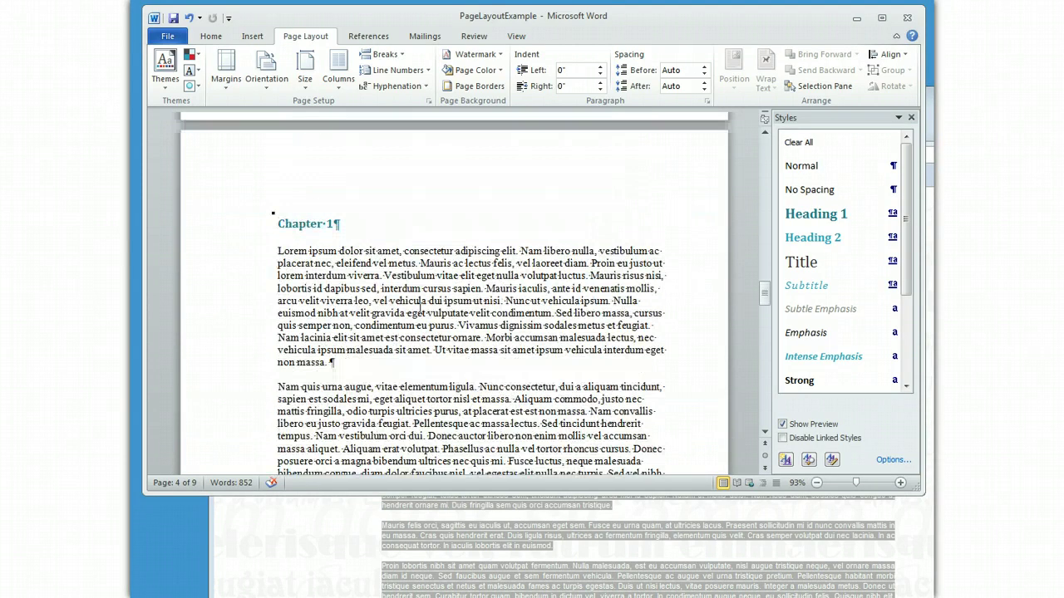
pyautogui.scroll(-1, 421, 300)
pyautogui.scroll(-3, 420, 307)
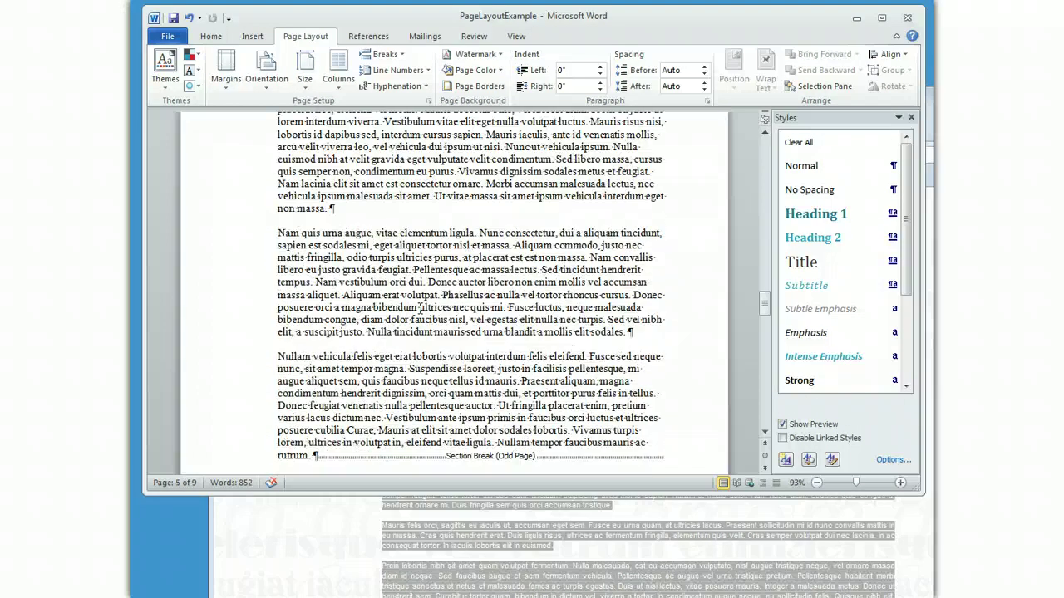
pyautogui.scroll(-5, 420, 309)
pyautogui.click(311, 273)
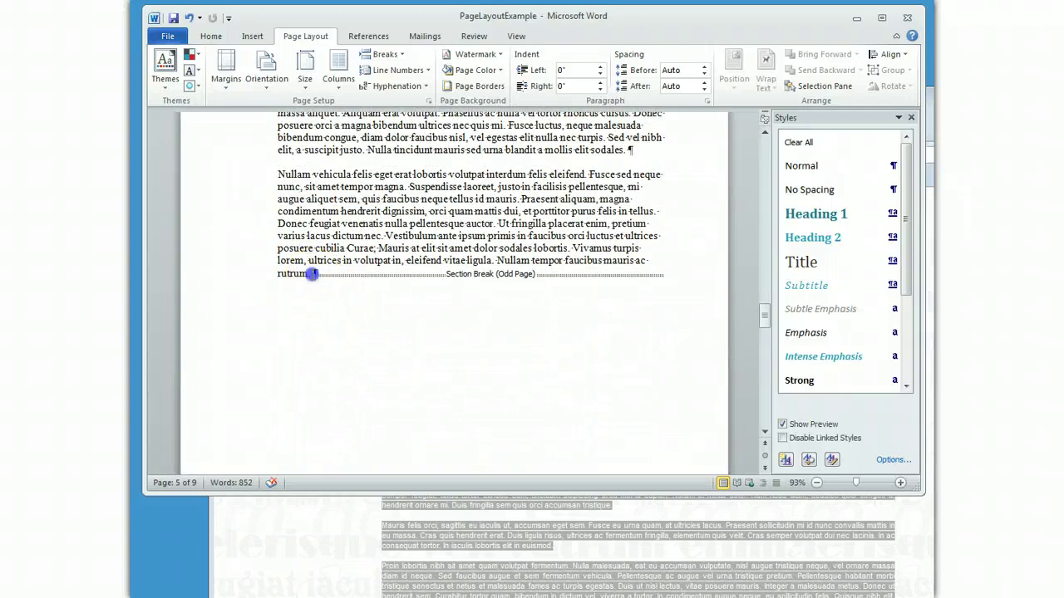
pyautogui.press('Return')
pyautogui.press('Return')
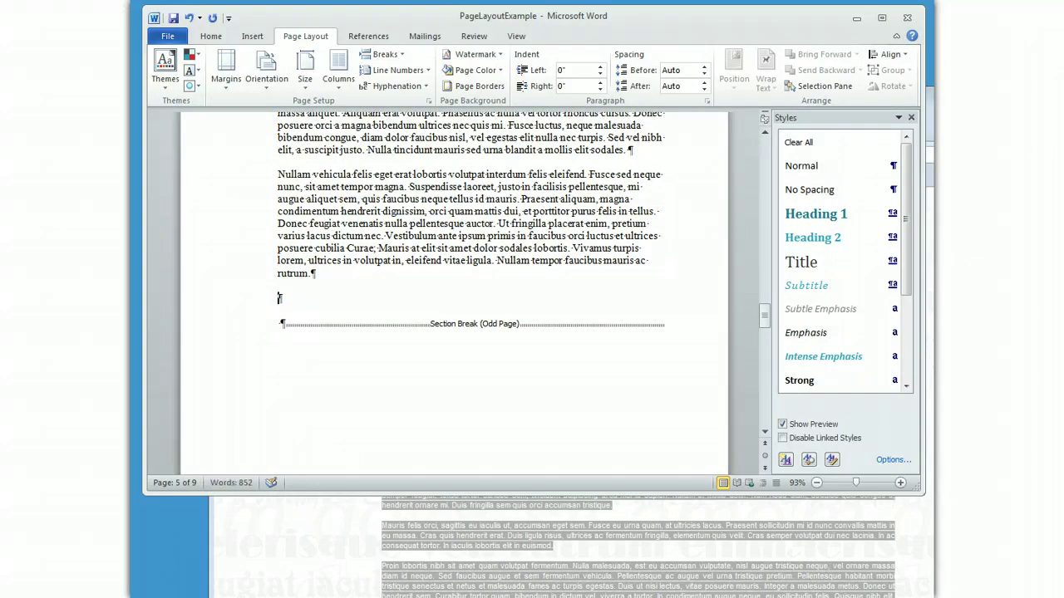
pyautogui.click(402, 55)
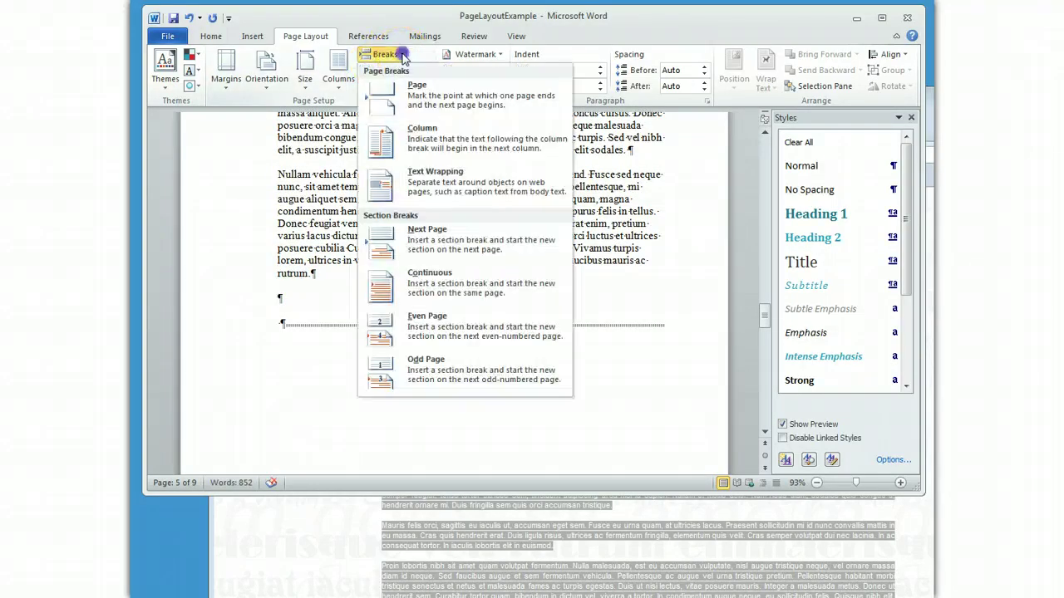
pyautogui.click(422, 92)
# - Insert a page break on a new line after the last paragraph of Chapter 2, ahead of its section break
pyautogui.scroll(-4, 432, 219)
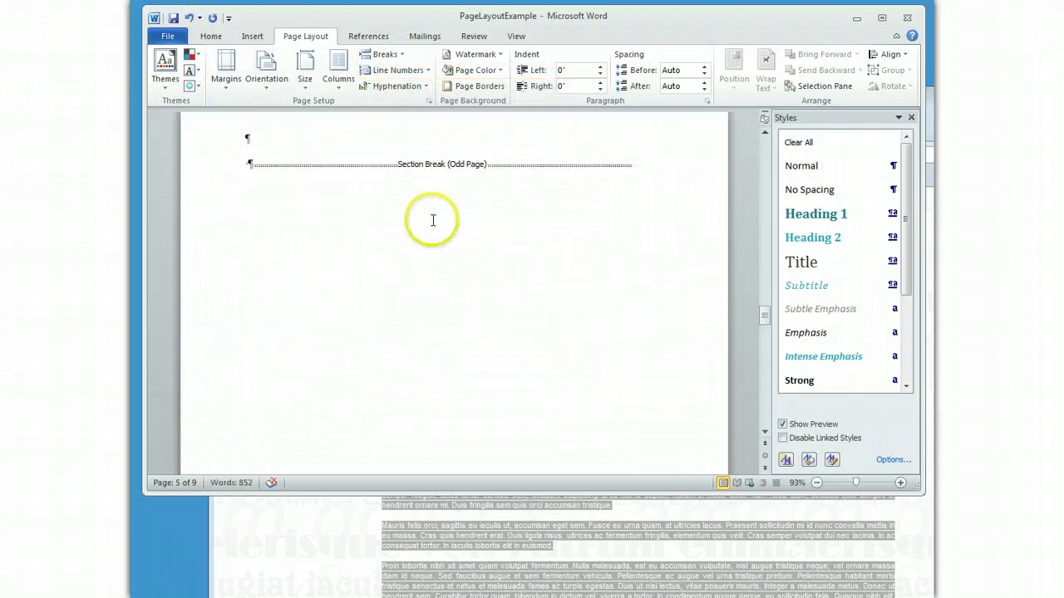
pyautogui.scroll(-15, 432, 220)
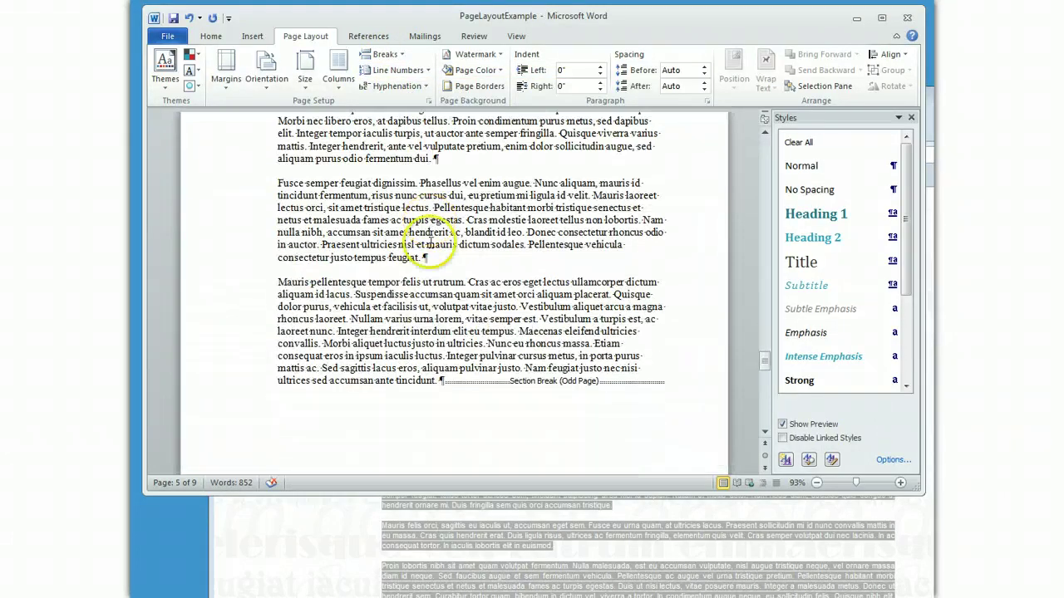
pyautogui.scroll(-3, 428, 245)
pyautogui.moveTo(424, 282); pyautogui.dragTo(439, 289)
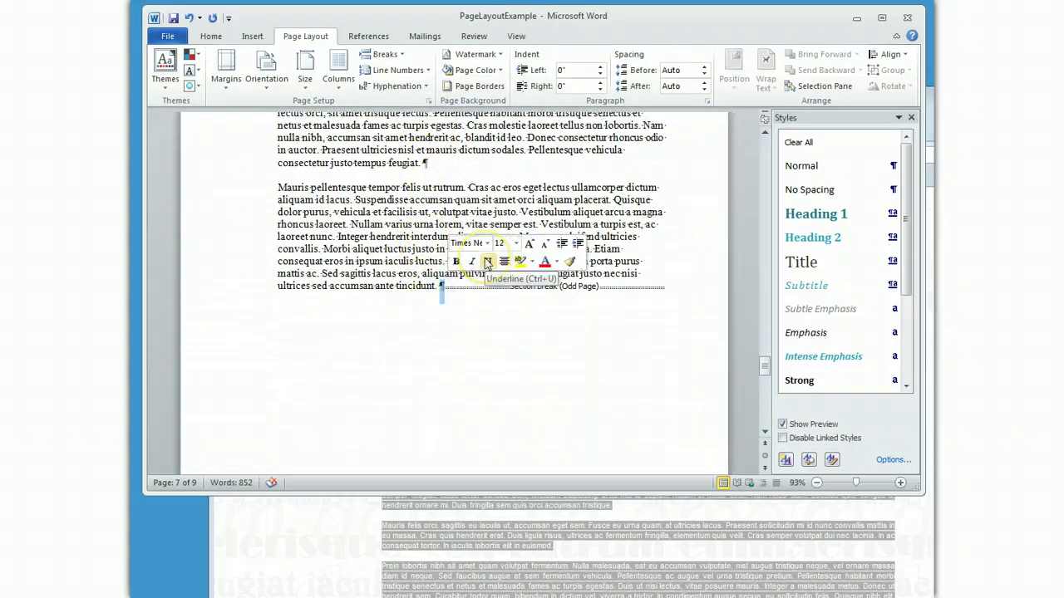
pyautogui.press('Return')
pyautogui.press('Return')
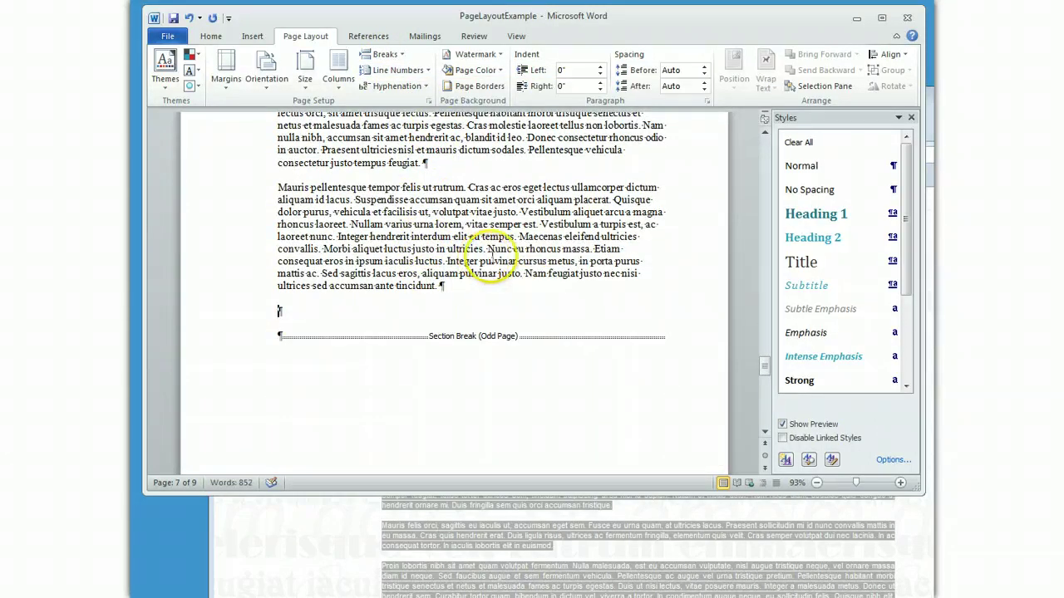
pyautogui.click(384, 54)
pyautogui.click(407, 90)
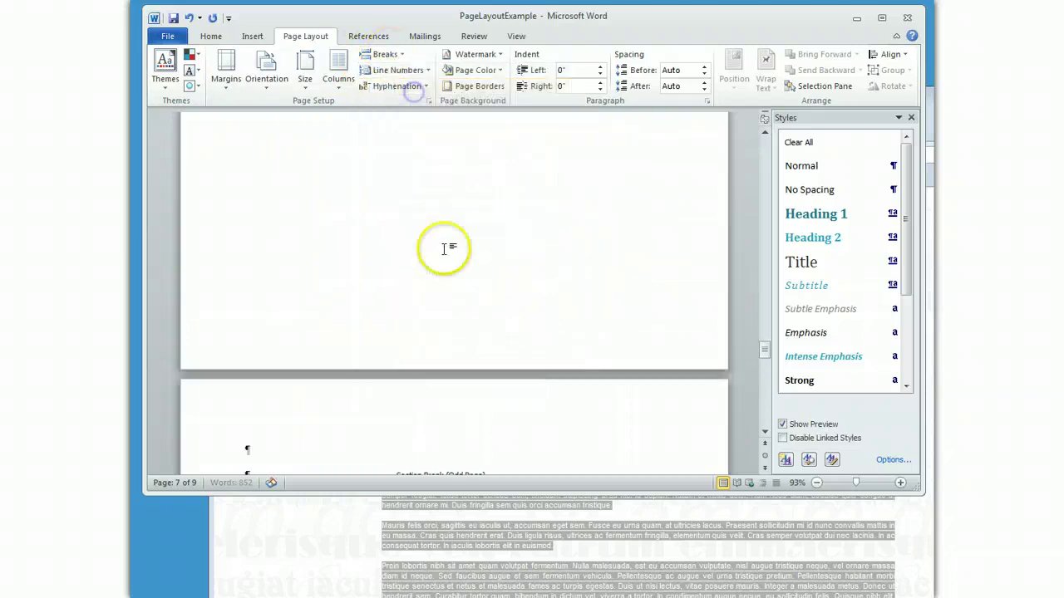
# - Insert a page break on the empty line after the last paragraph of Chapter 3
pyautogui.scroll(-20, 445, 249)
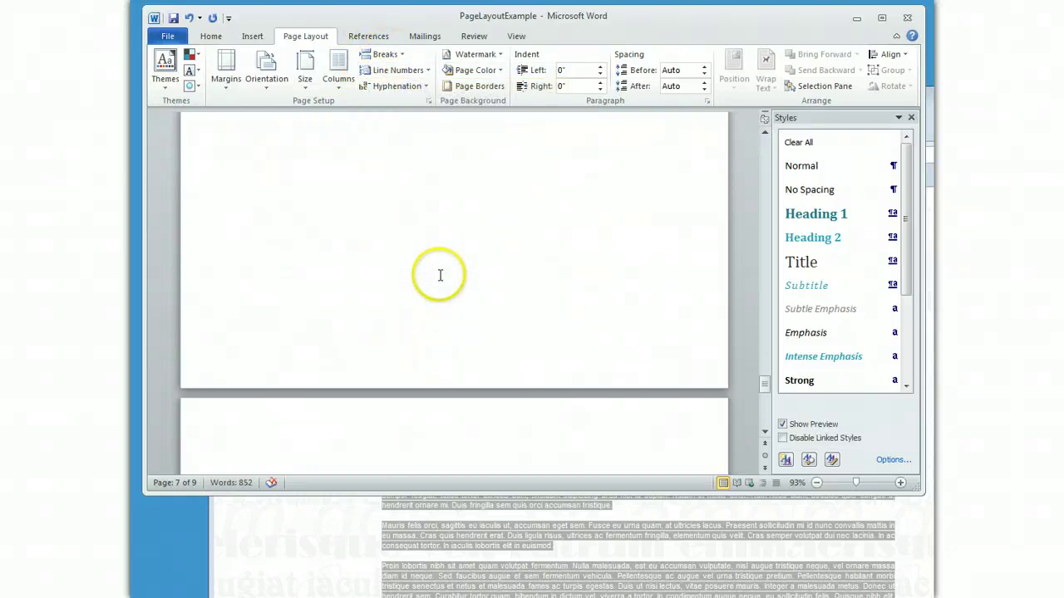
pyautogui.scroll(-10, 441, 275)
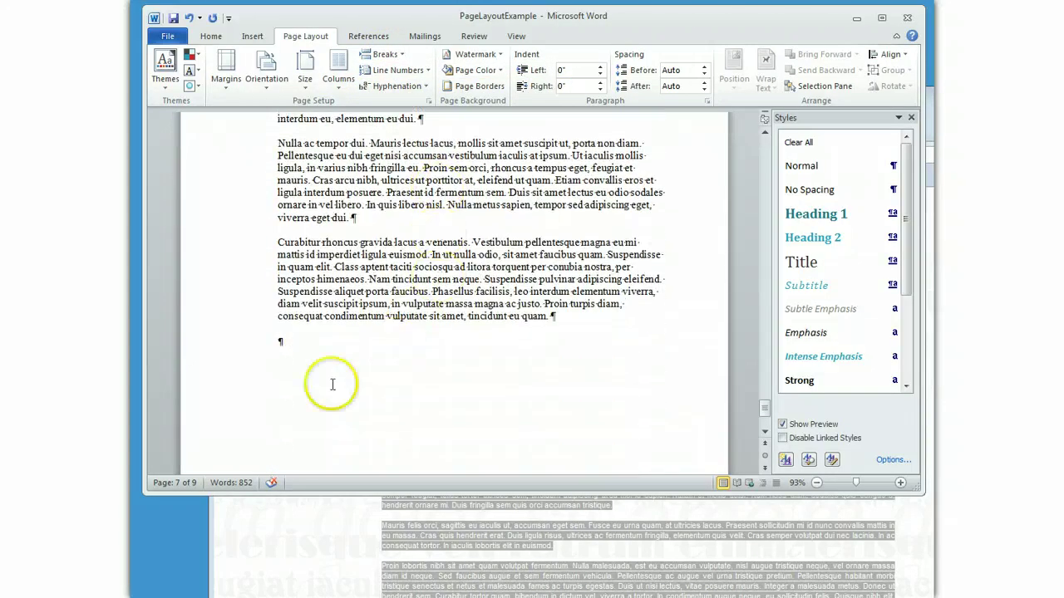
pyautogui.click(281, 342)
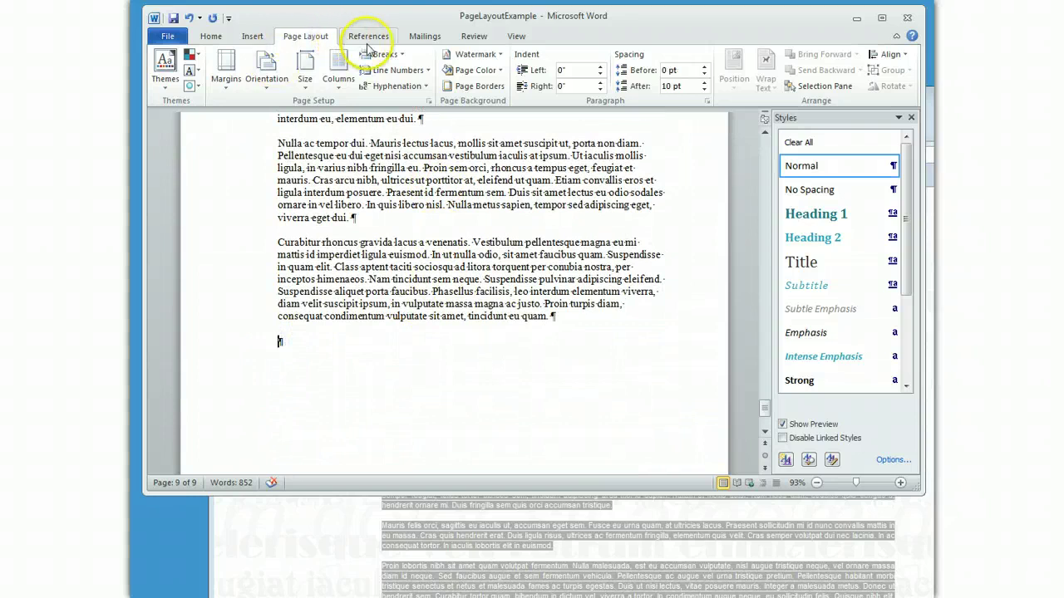
pyautogui.click(384, 54)
pyautogui.click(415, 95)
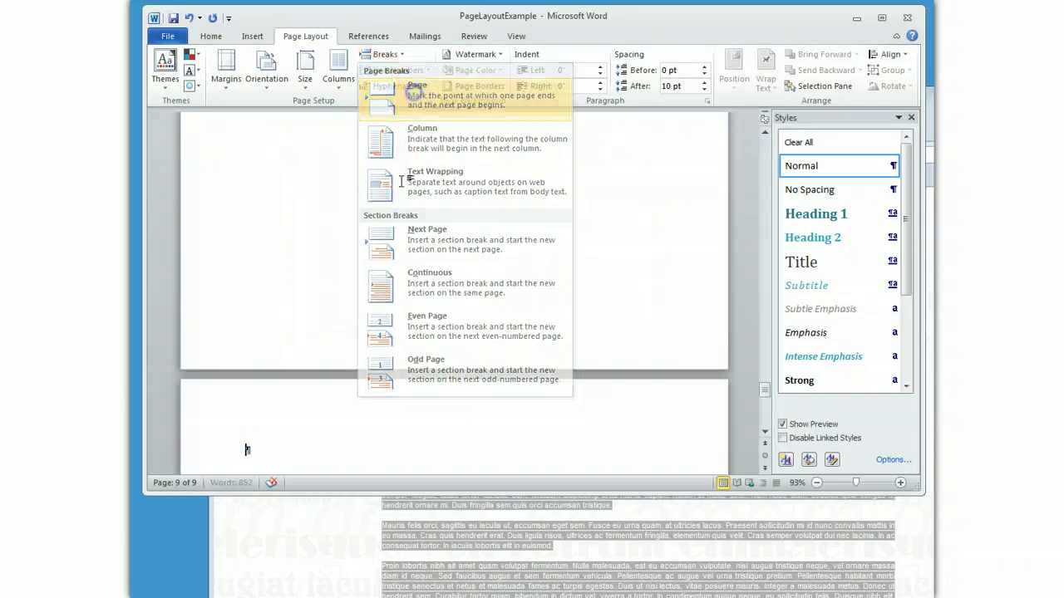
# - Open the even page header on the document's last page for editing
pyautogui.scroll(-5, 385, 275)
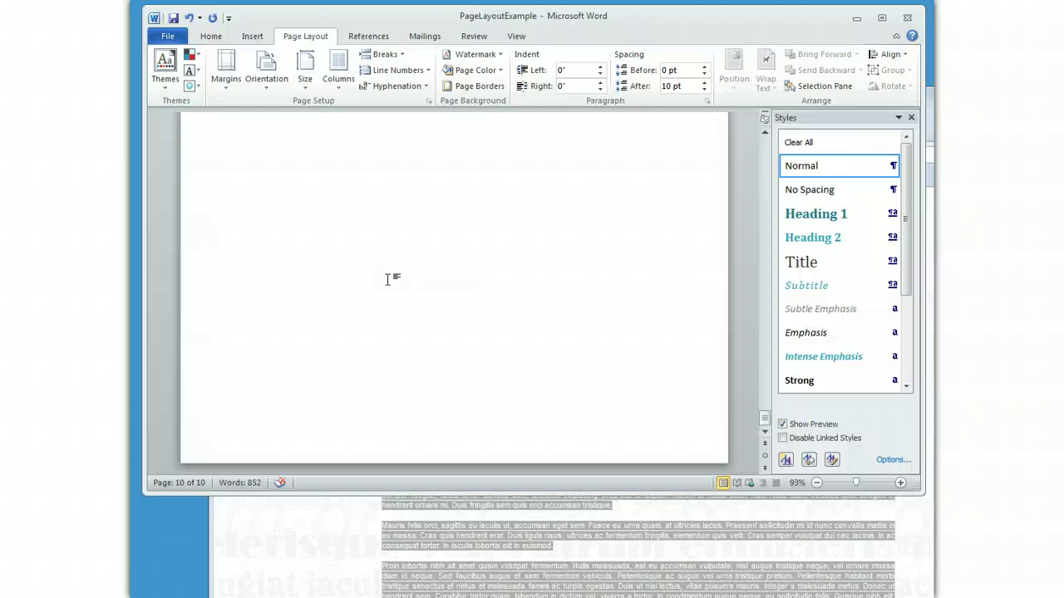
pyautogui.click(427, 207)
pyautogui.scroll(2, 427, 207)
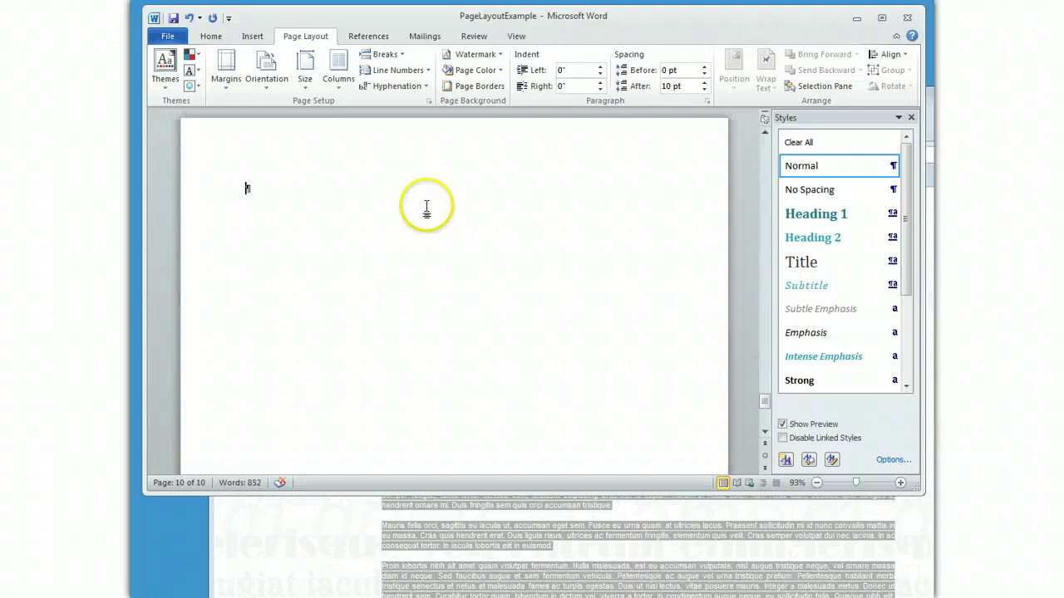
pyautogui.doubleClick(427, 206)
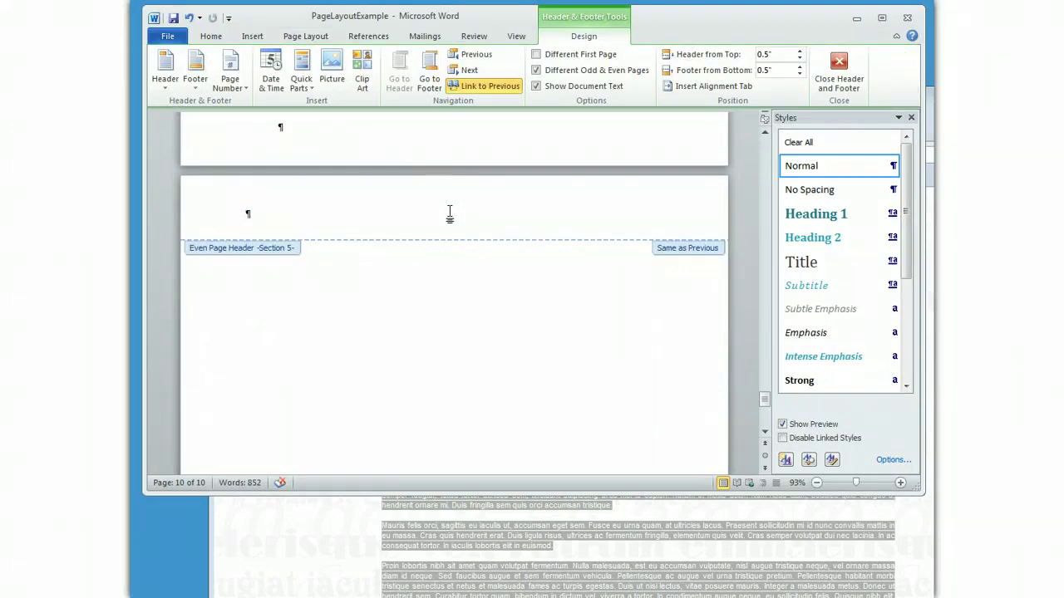
pyautogui.click(327, 215)
# - Unlink the odd page header of Section 3, on the Chapter 1 page, from the previous section
pyautogui.scroll(3, 558, 270)
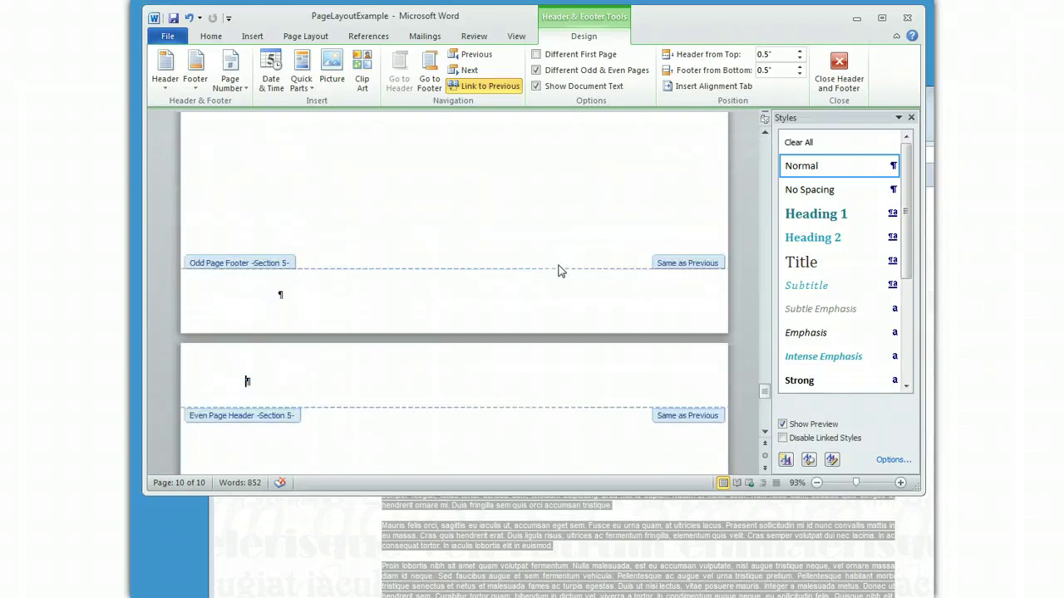
pyautogui.scroll(10, 558, 270)
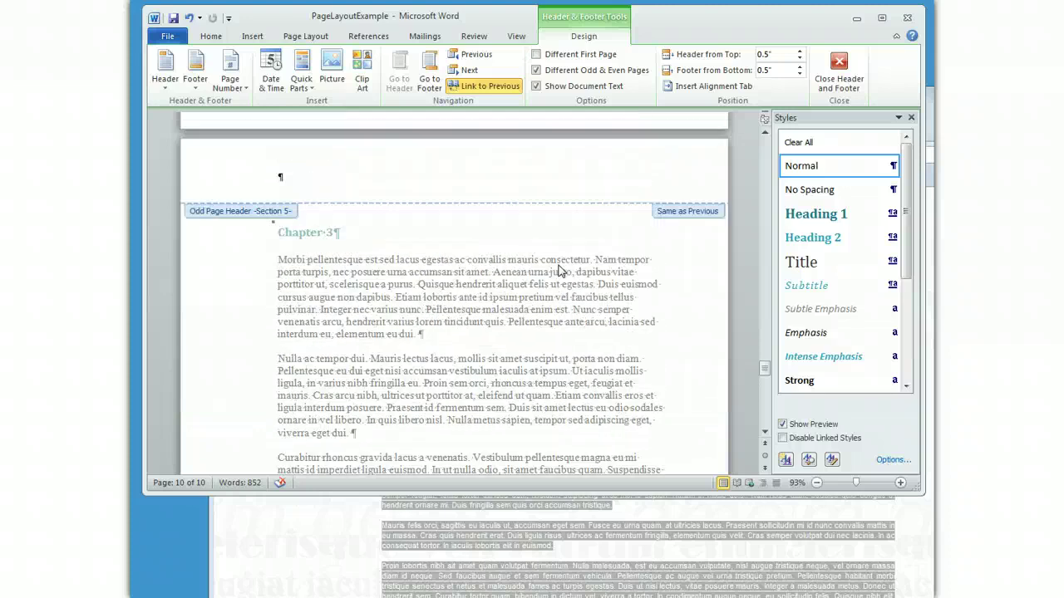
pyautogui.scroll(10, 559, 265)
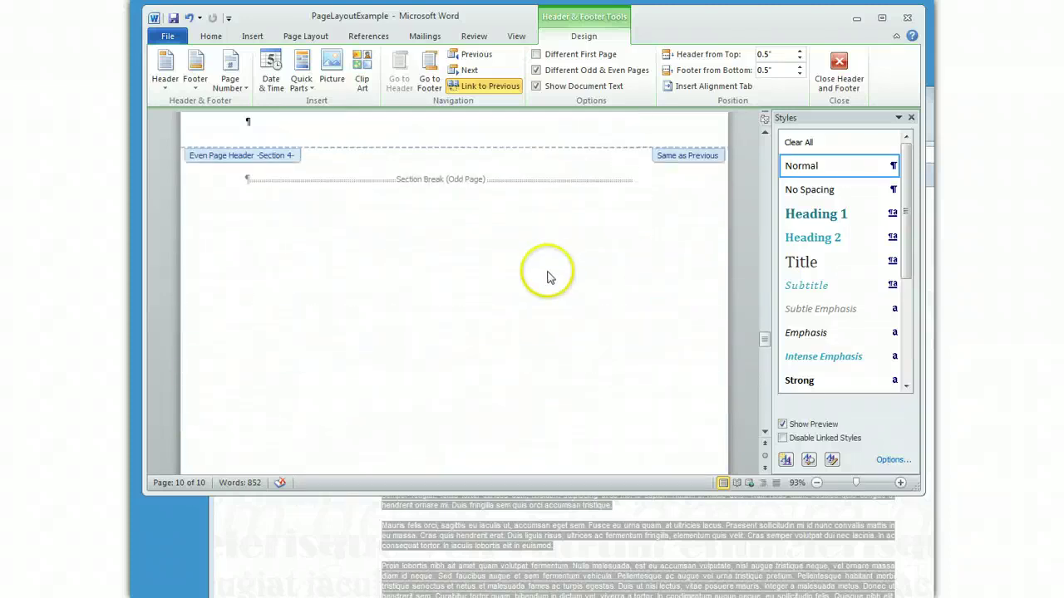
pyautogui.scroll(10, 548, 273)
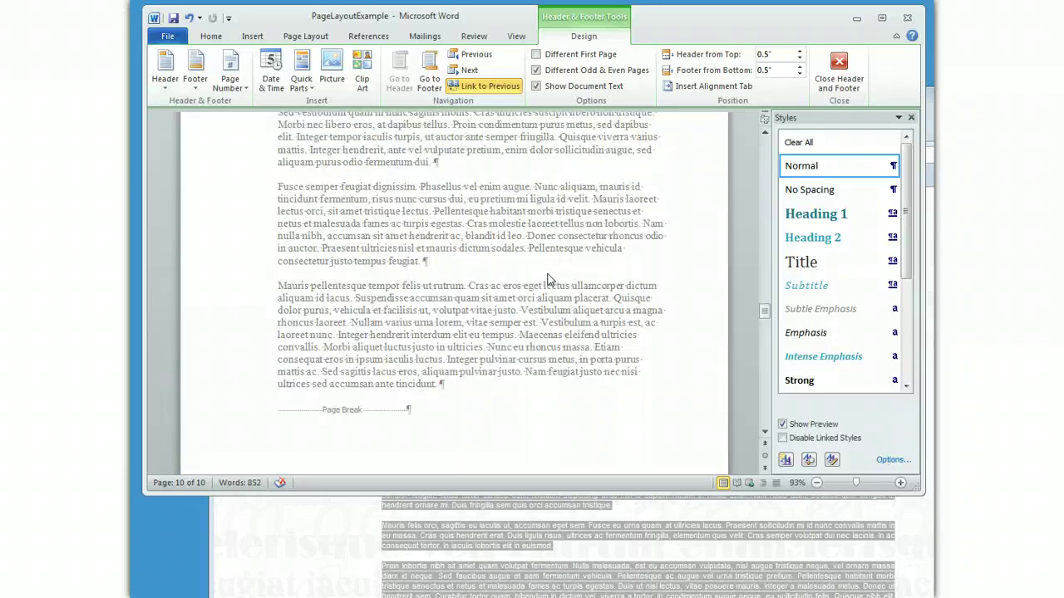
pyautogui.scroll(10, 548, 279)
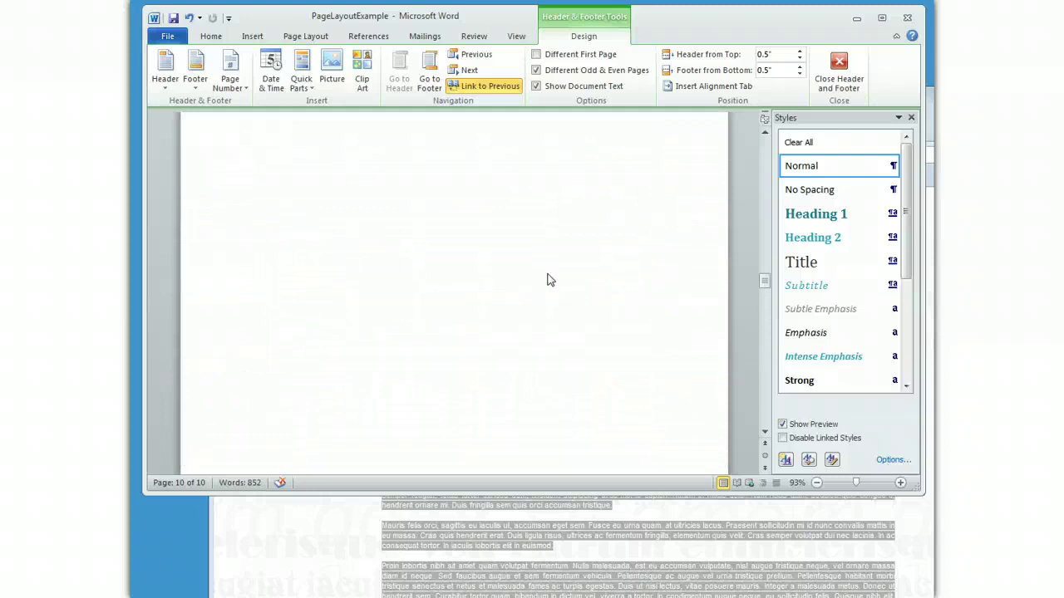
pyautogui.scroll(10, 548, 279)
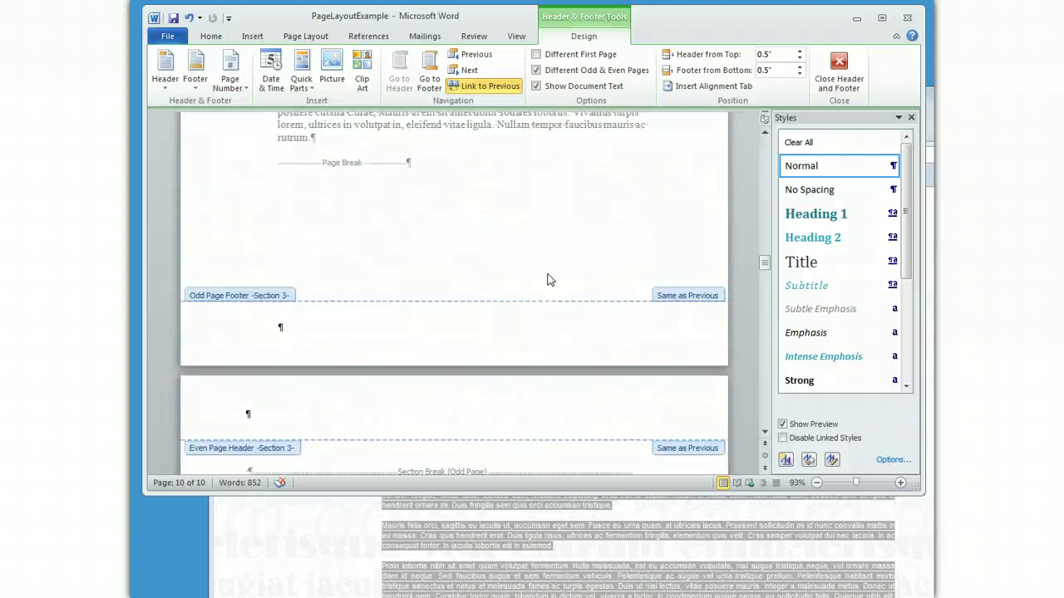
pyautogui.scroll(10, 548, 278)
pyautogui.click(317, 154)
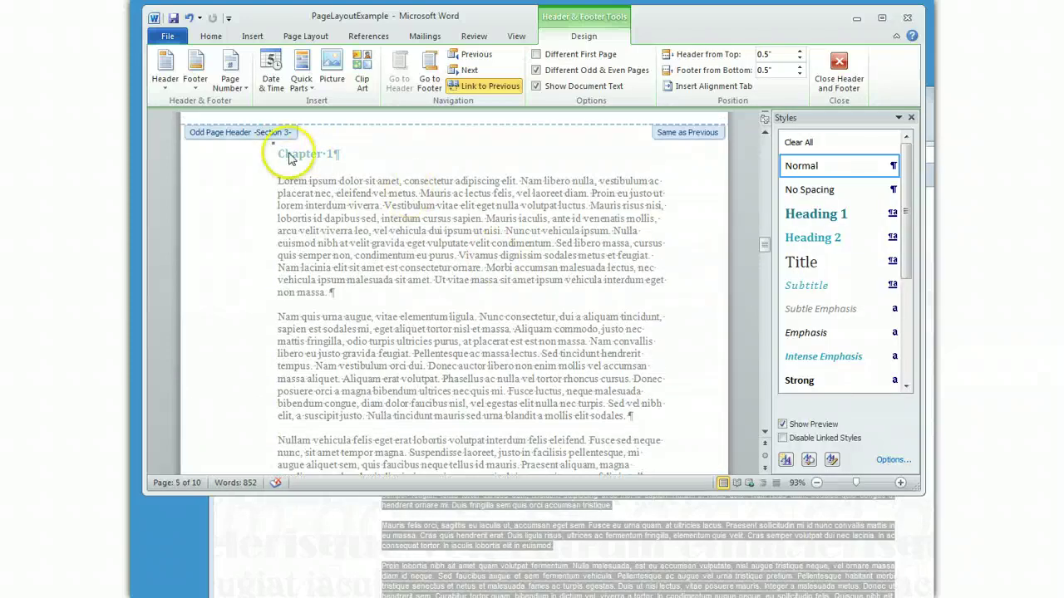
pyautogui.scroll(3, 431, 170)
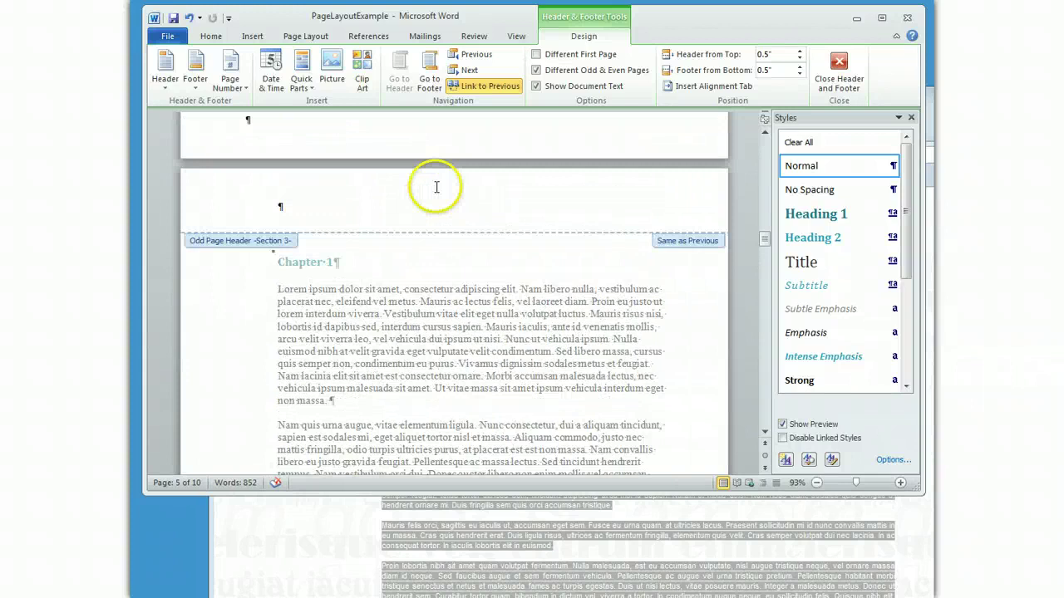
pyautogui.click(409, 221)
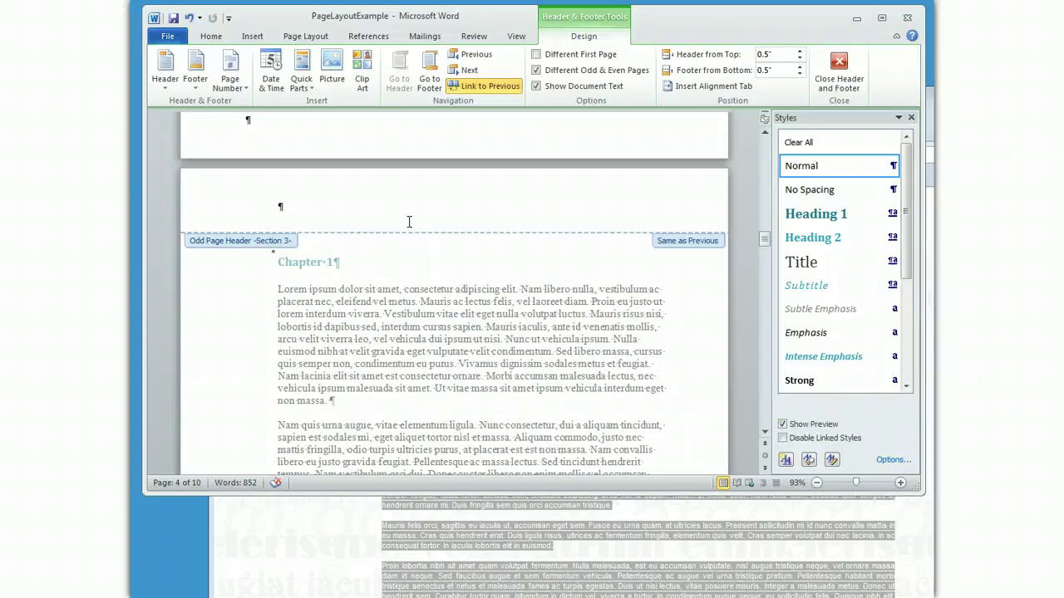
pyautogui.click(501, 89)
pyautogui.click(501, 89)
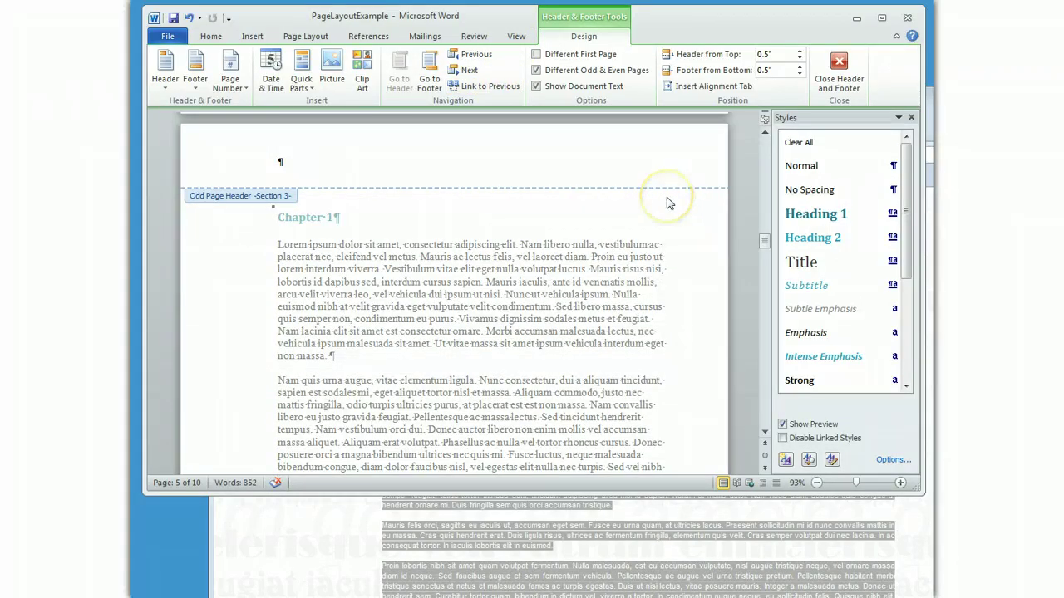
# - Insert a StyleRef field that references the Heading 1 style in the odd page header of Section 3
pyautogui.click(282, 162)
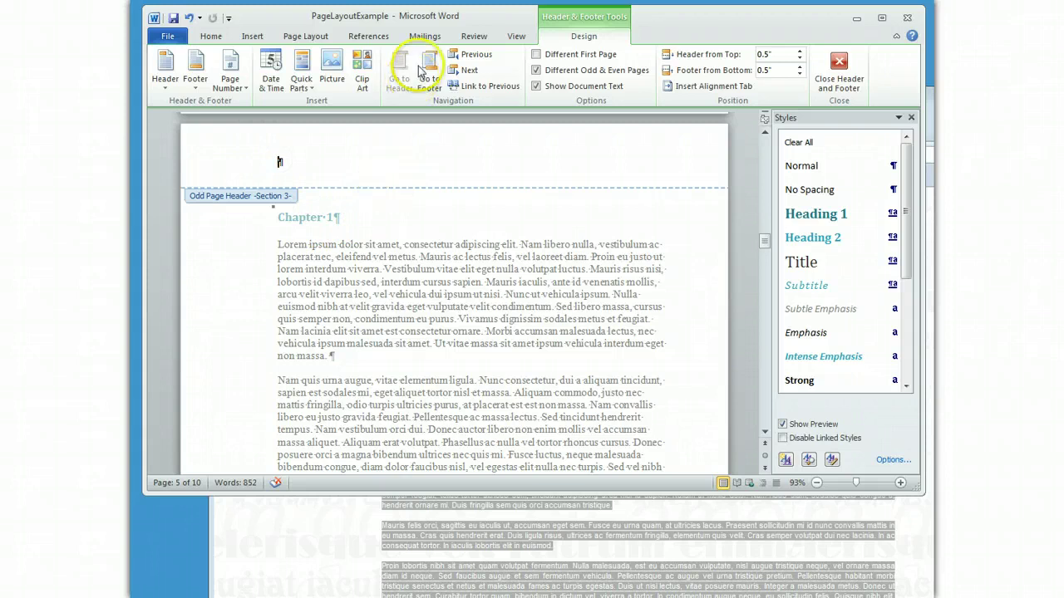
pyautogui.click(216, 37)
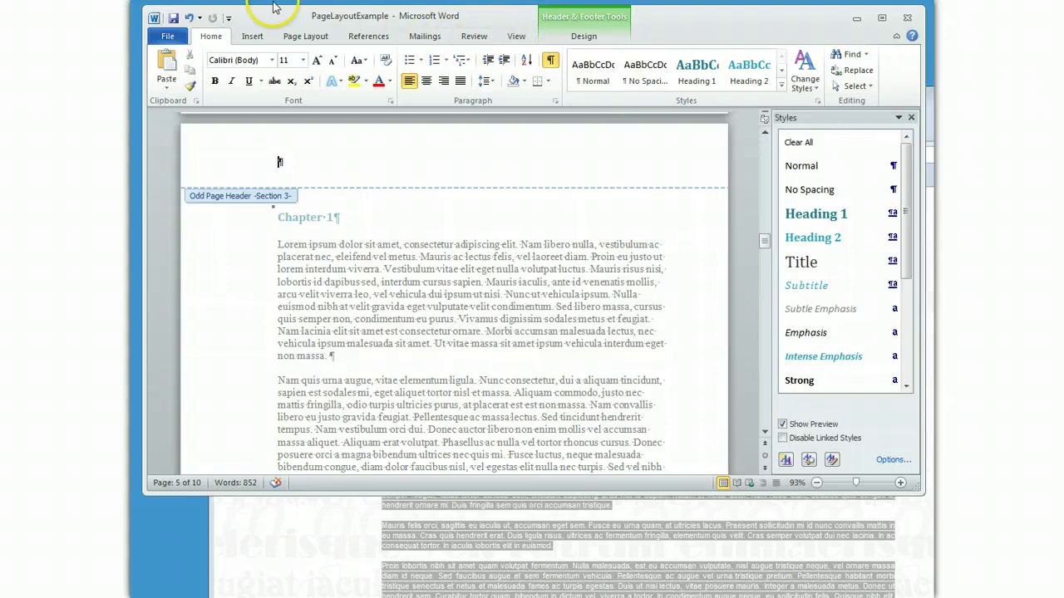
pyautogui.click(252, 36)
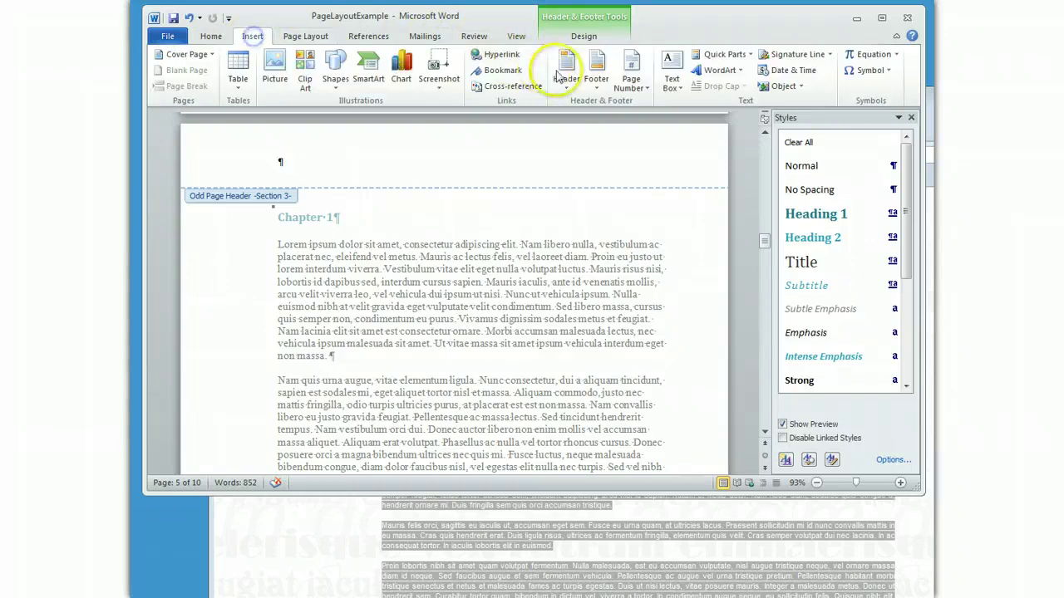
pyautogui.click(744, 56)
pyautogui.click(728, 103)
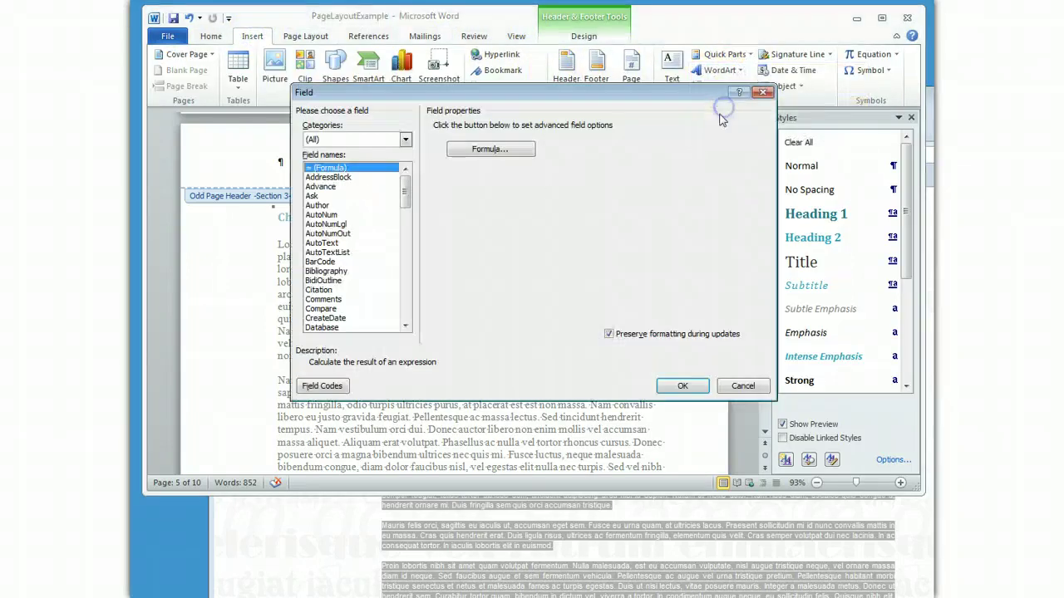
pyautogui.click(355, 139)
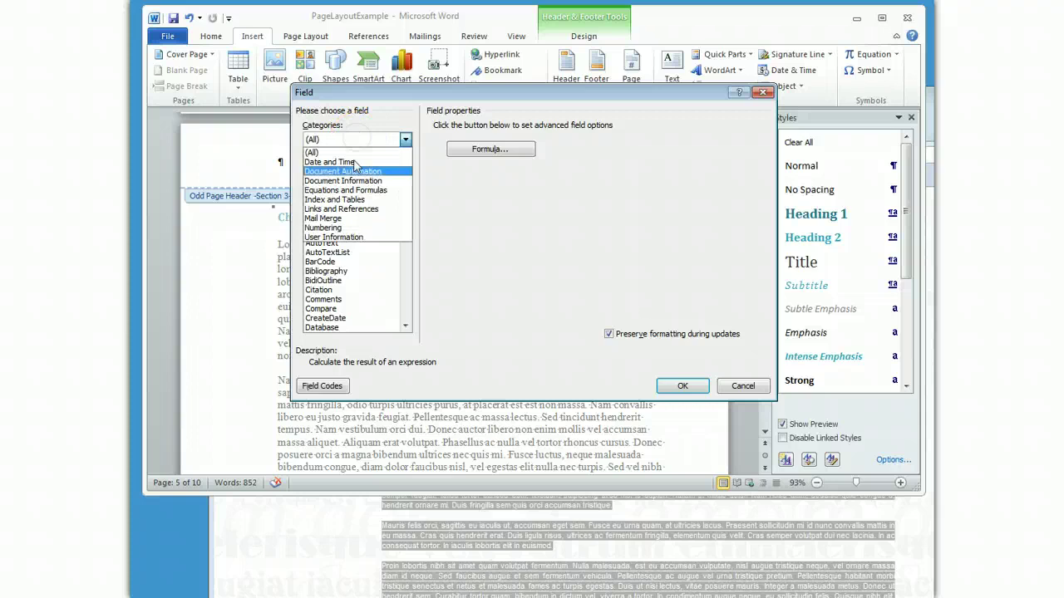
pyautogui.click(394, 119)
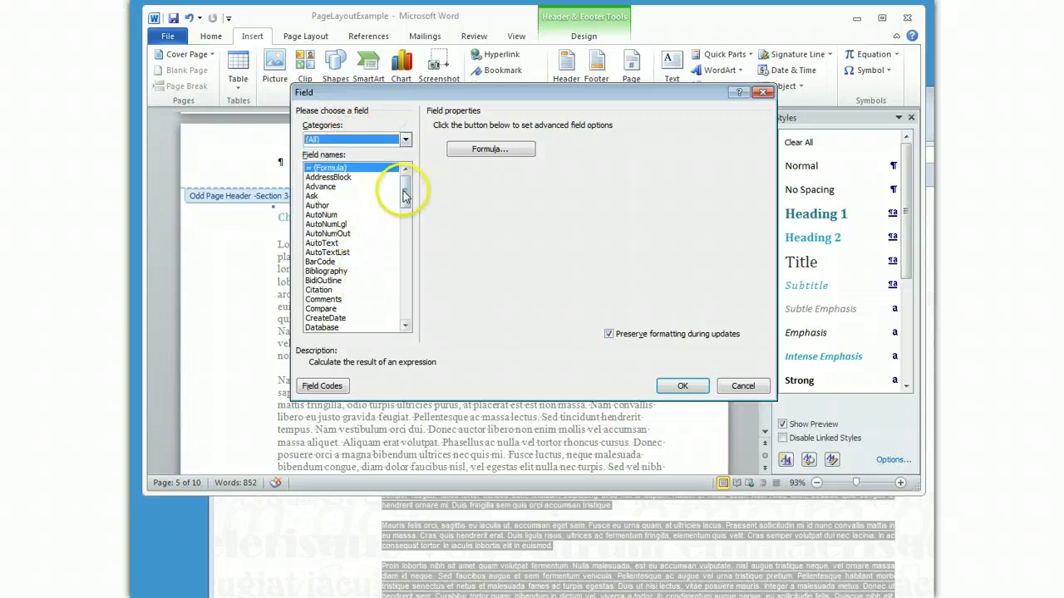
pyautogui.moveTo(405, 193); pyautogui.dragTo(406, 280)
pyautogui.click(339, 295)
pyautogui.scroll(20, 339, 296)
pyautogui.click(338, 290)
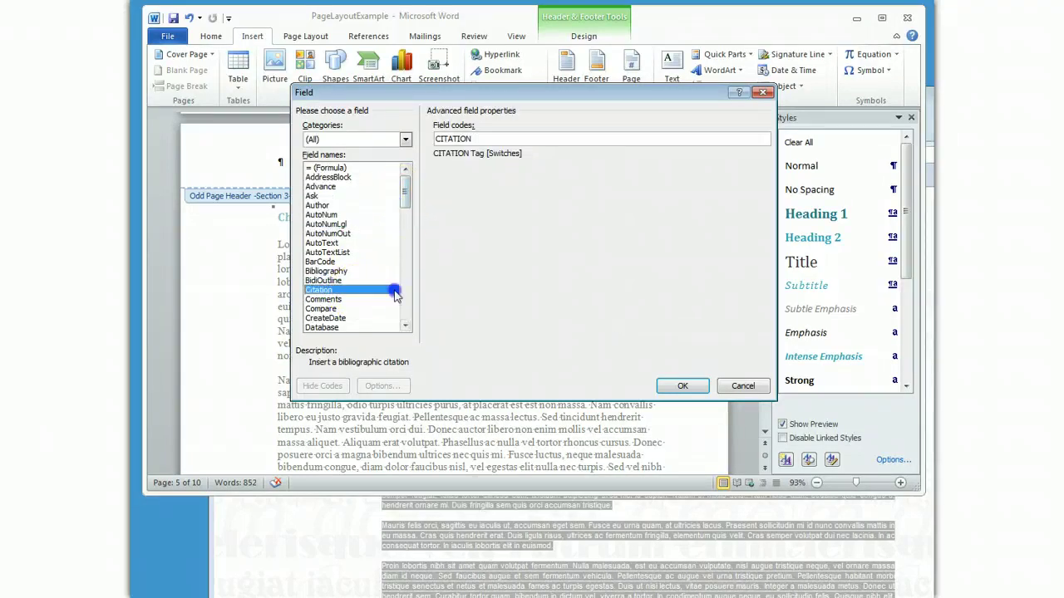
pyautogui.moveTo(404, 189); pyautogui.dragTo(404, 285)
pyautogui.click(320, 271)
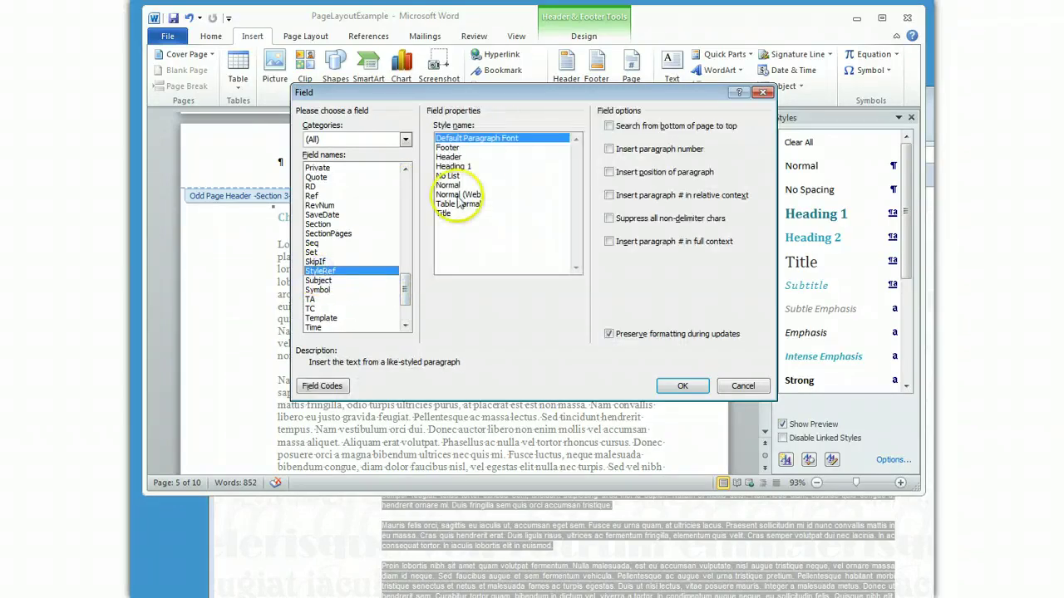
pyautogui.click(463, 167)
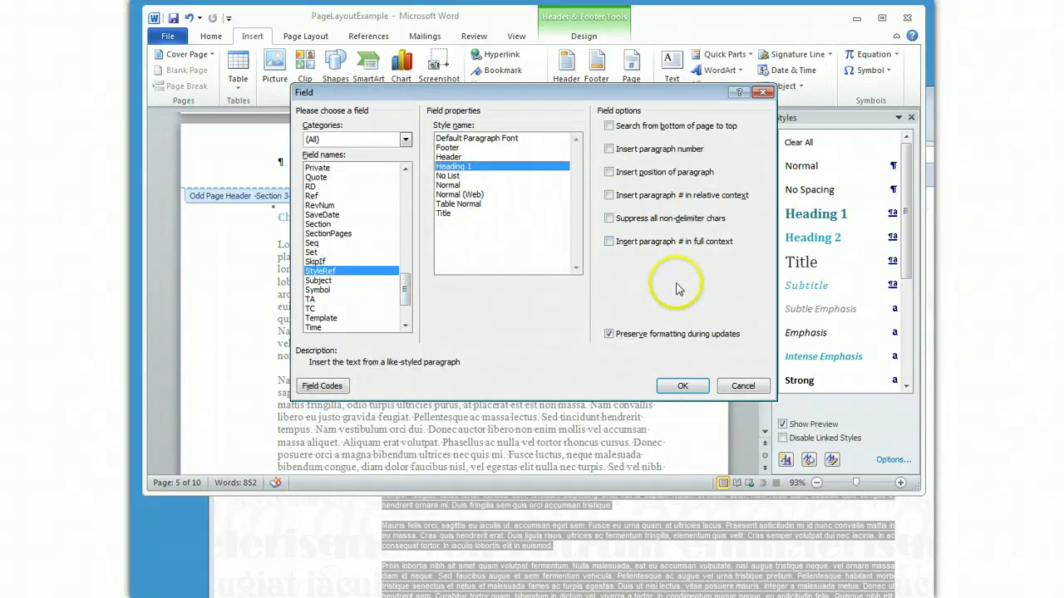
pyautogui.click(684, 387)
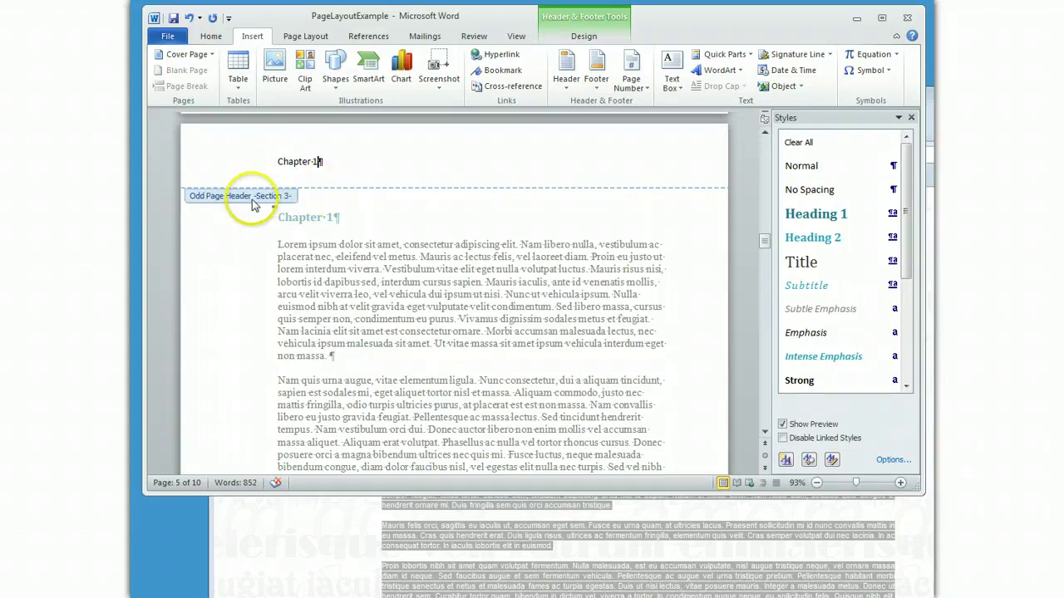
# - Unlink the even page header of Section 3, on the page closing Chapter 1, from the previous section
pyautogui.scroll(-10, 285, 208)
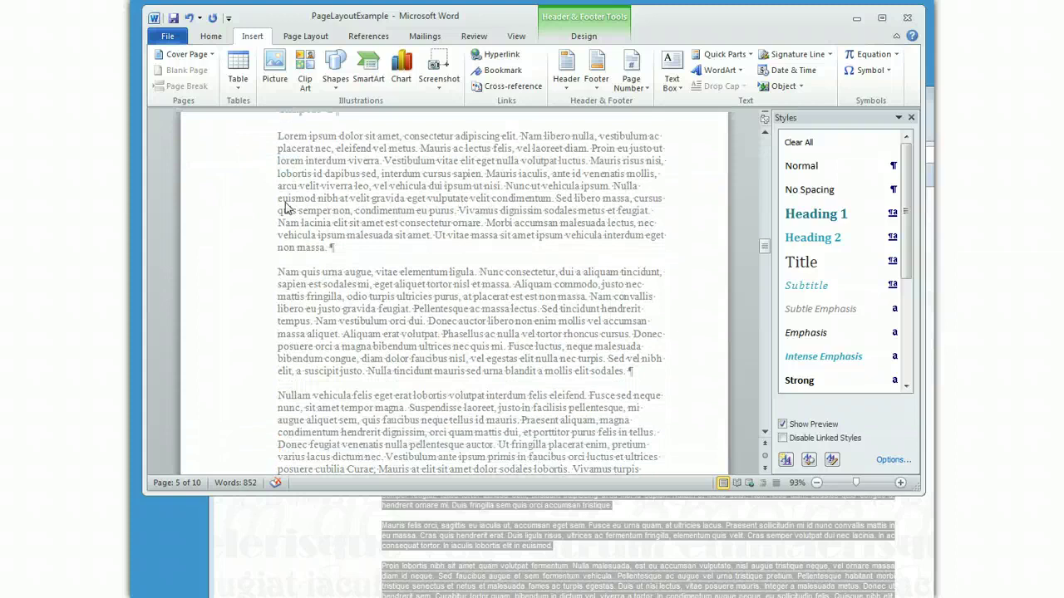
pyautogui.scroll(-3, 284, 208)
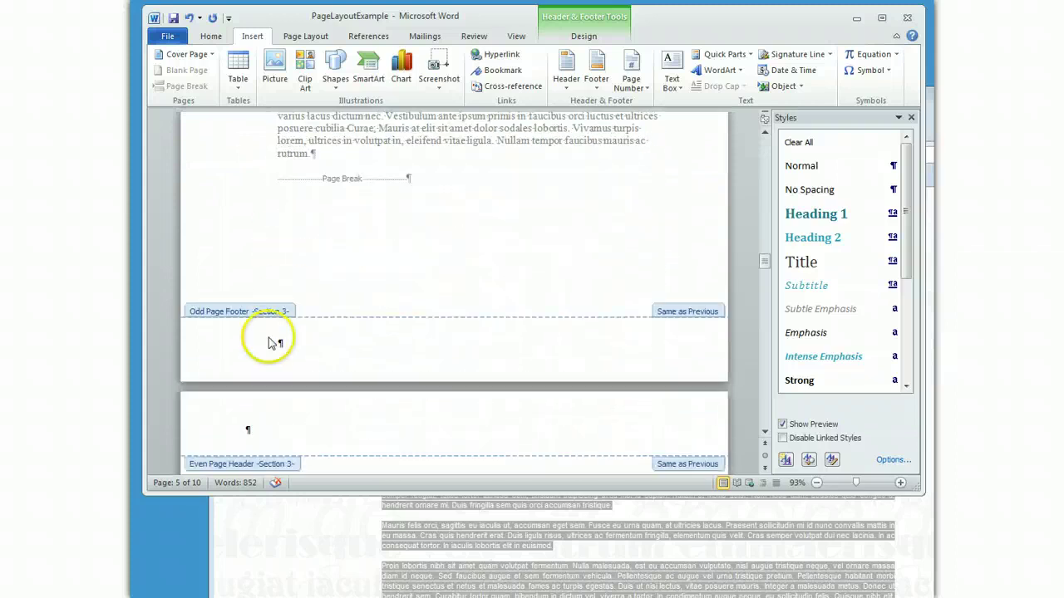
pyautogui.scroll(-2, 274, 311)
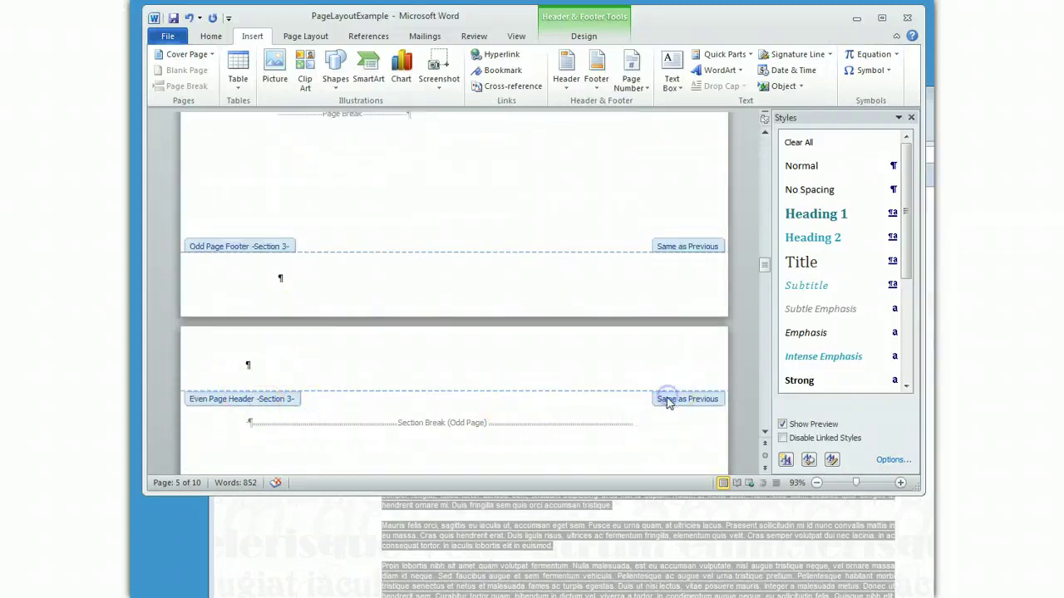
pyautogui.click(248, 365)
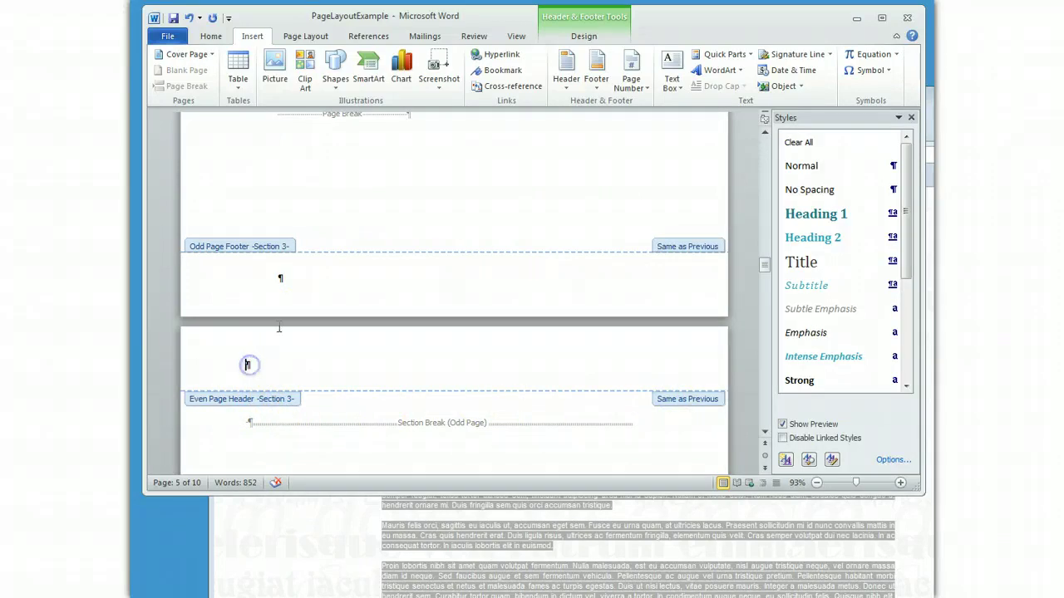
pyautogui.click(588, 36)
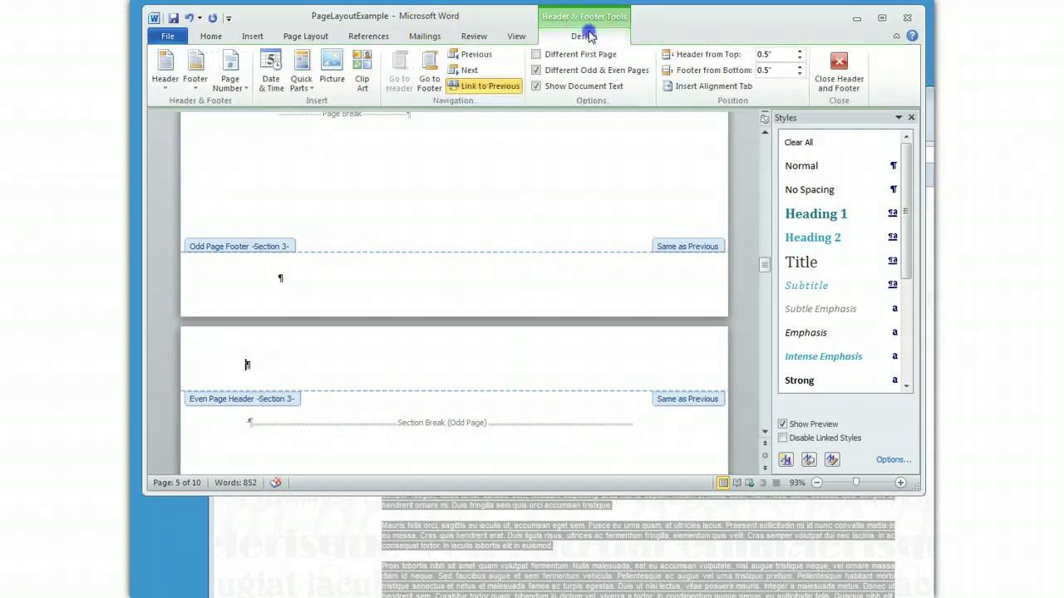
pyautogui.click(479, 86)
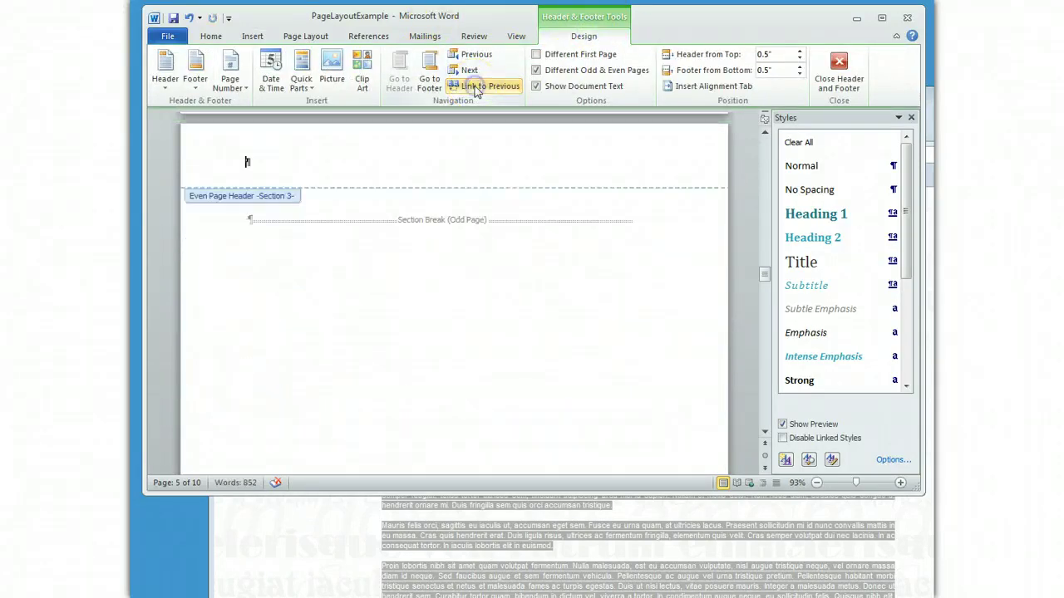
# - Right-align the empty paragraph in the even page header of Section 3
pyautogui.click(442, 181)
pyautogui.scroll(2, 442, 187)
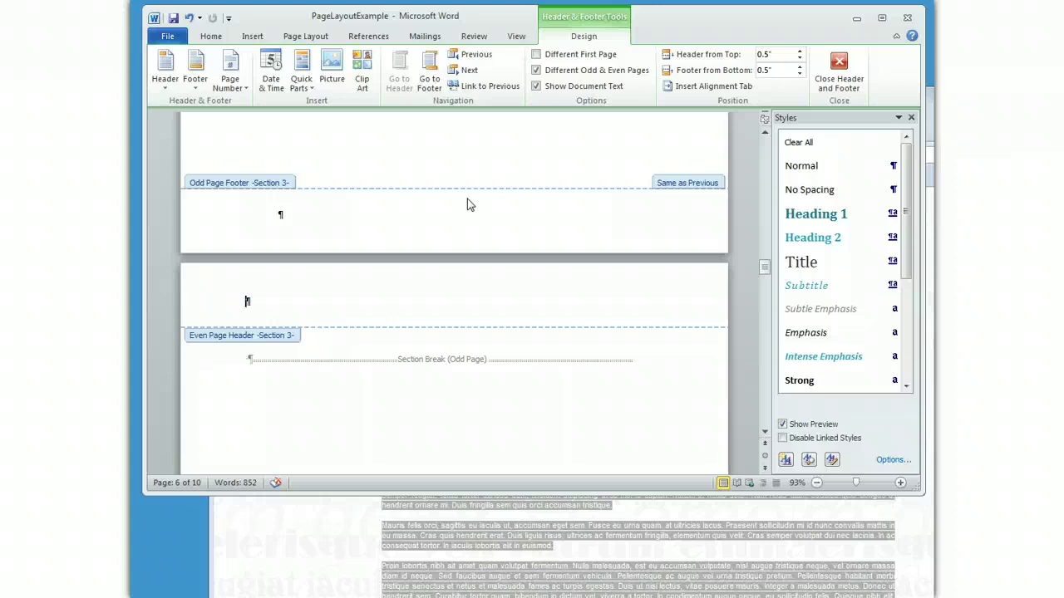
pyautogui.click(212, 36)
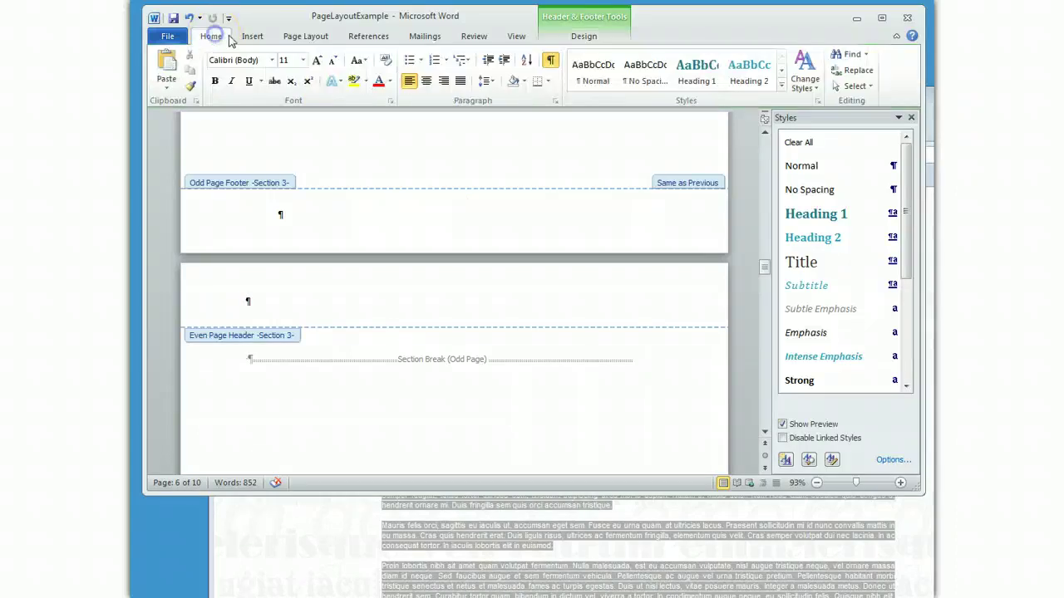
pyautogui.click(444, 82)
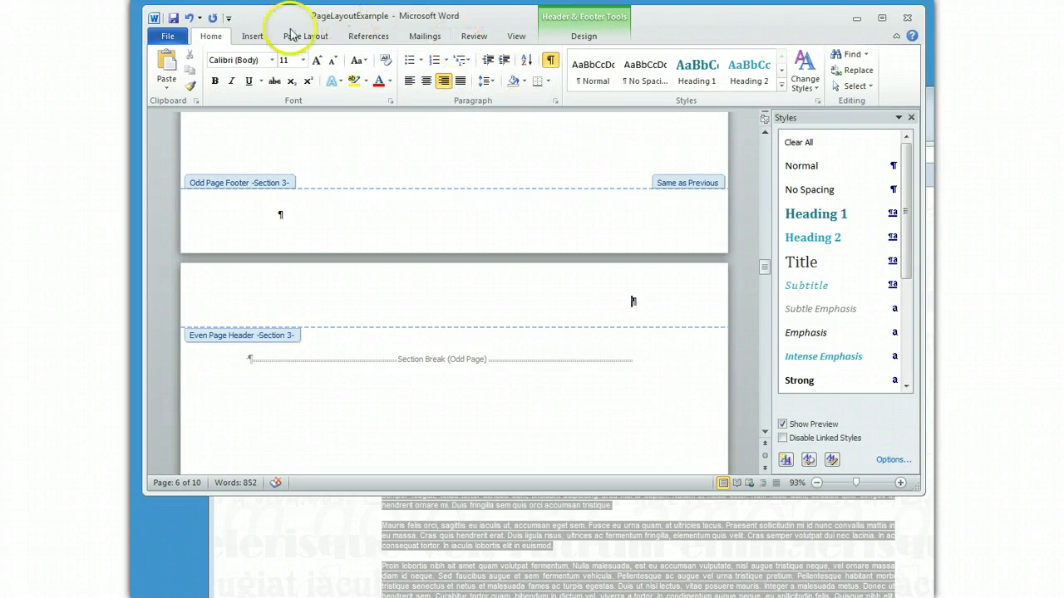
# - Insert a StyleRef field that references the Heading 1 style in the right-aligned even page header of Section 3
pyautogui.click(253, 37)
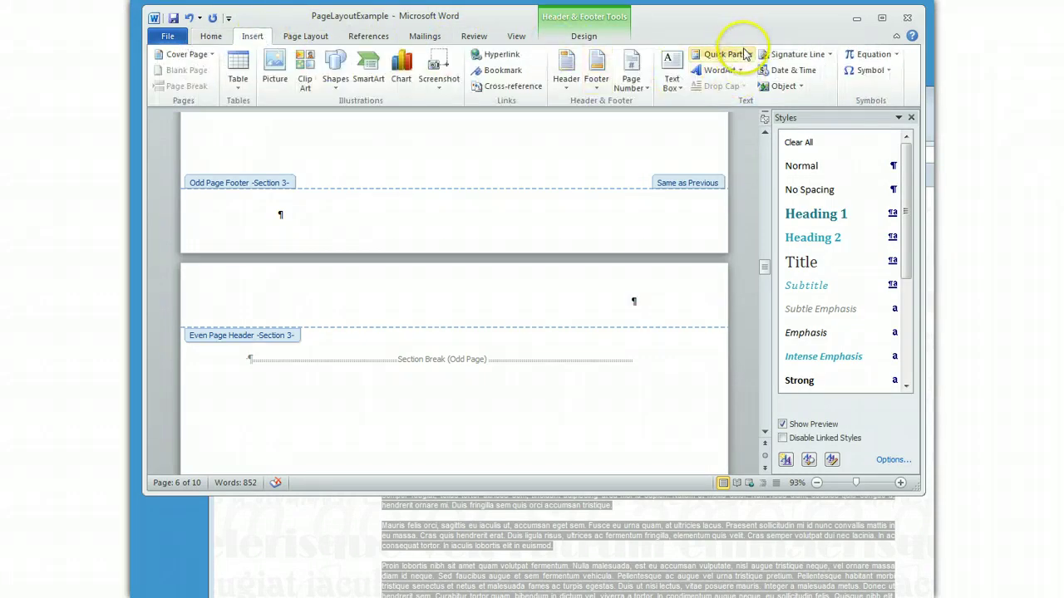
pyautogui.click(745, 54)
pyautogui.click(727, 102)
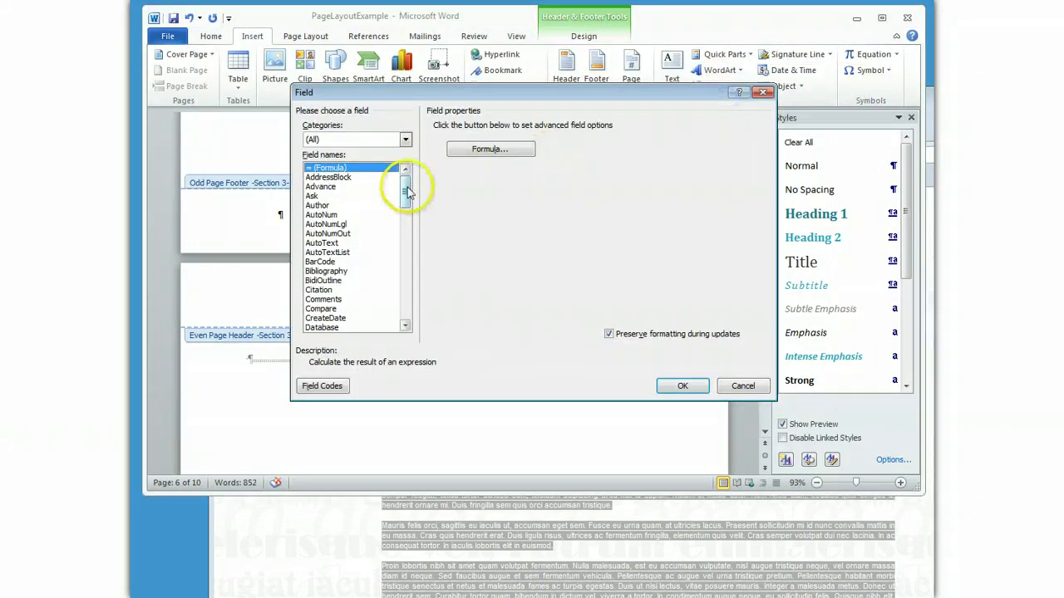
pyautogui.moveTo(407, 193); pyautogui.dragTo(403, 294)
pyautogui.click(324, 243)
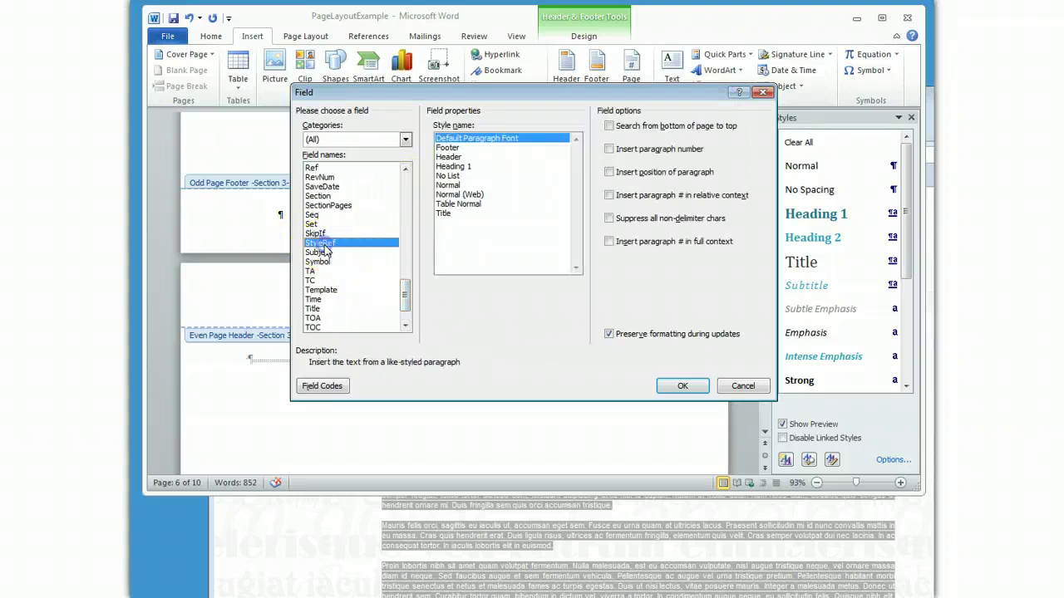
pyautogui.click(453, 166)
pyautogui.click(680, 389)
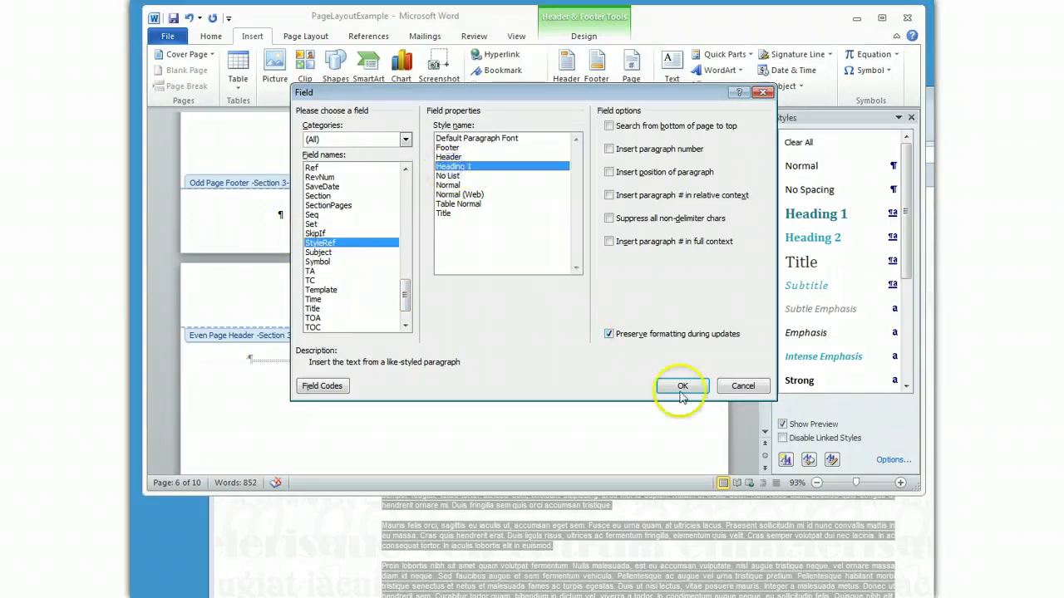
pyautogui.click(565, 304)
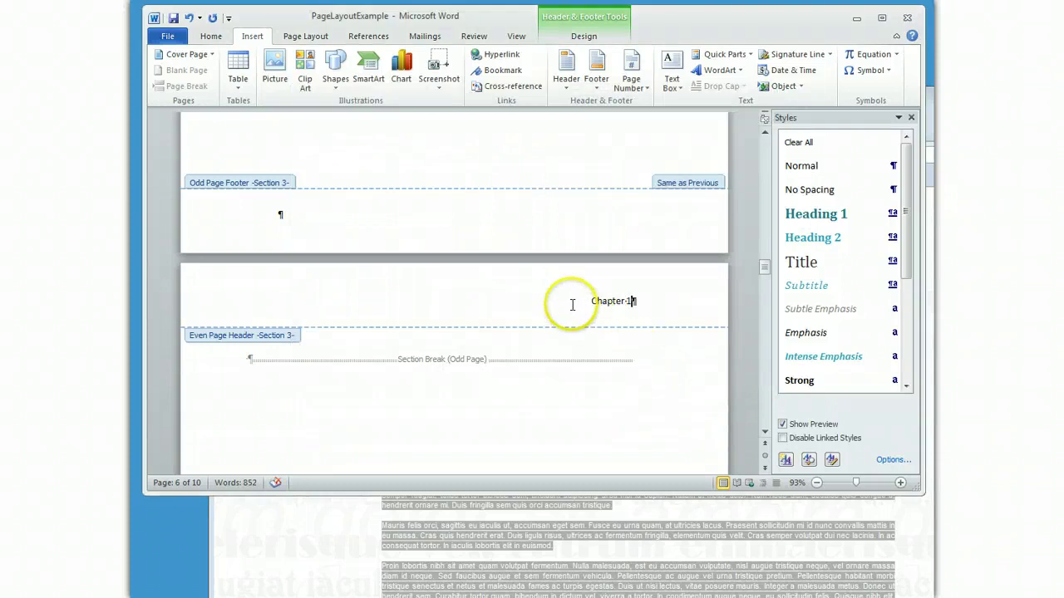
pyautogui.click(679, 304)
pyautogui.scroll(1, 681, 308)
pyautogui.scroll(15, 680, 308)
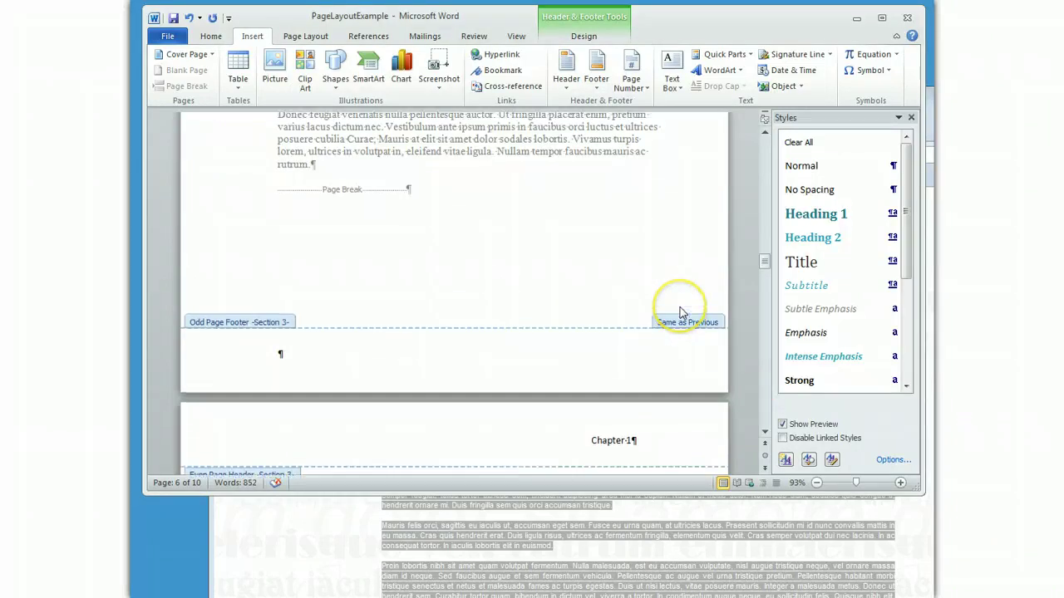
# - Unlink the odd page header of Section 2 from the previous section and enter "Table of contents" in it
pyautogui.scroll(12, 680, 313)
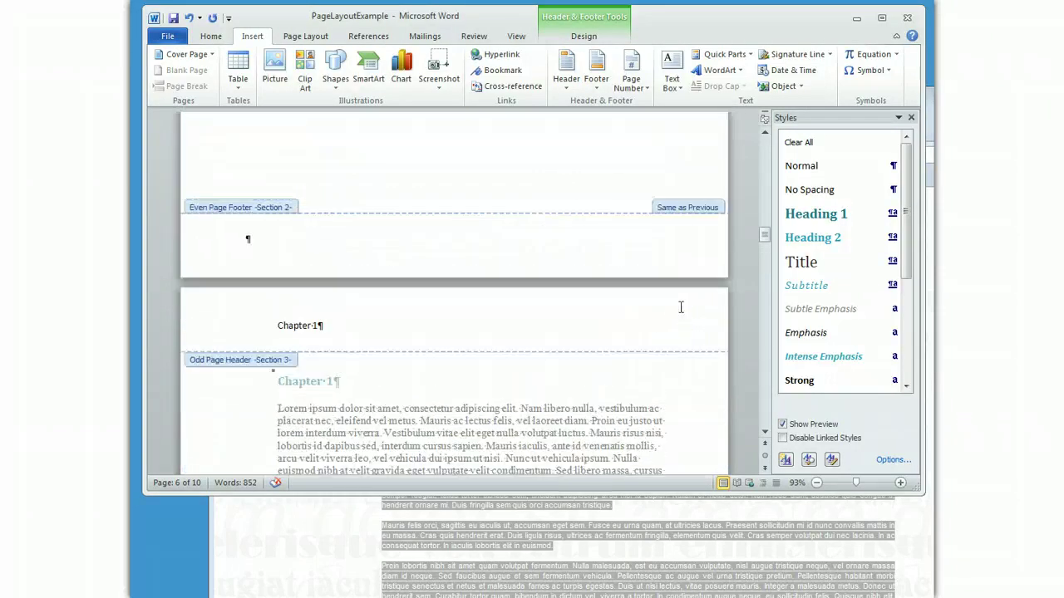
pyautogui.scroll(10, 679, 313)
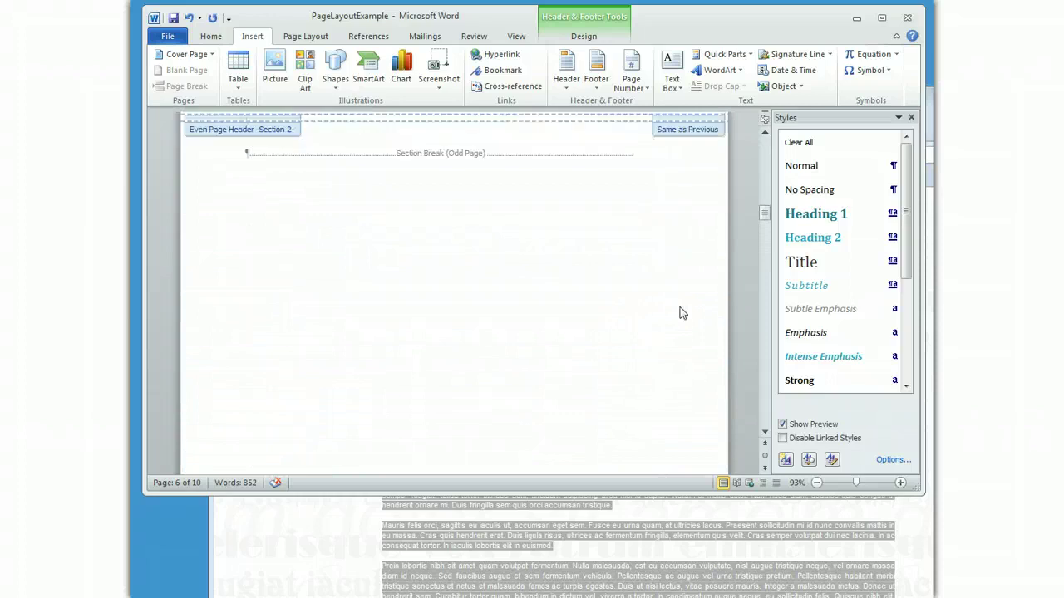
pyautogui.scroll(12, 681, 309)
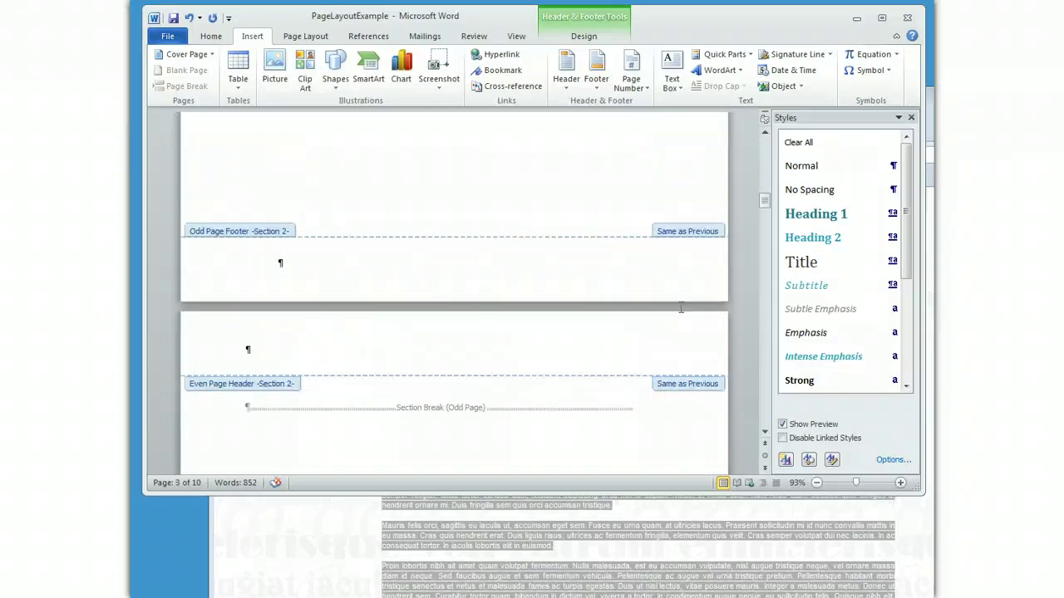
pyautogui.scroll(5, 682, 311)
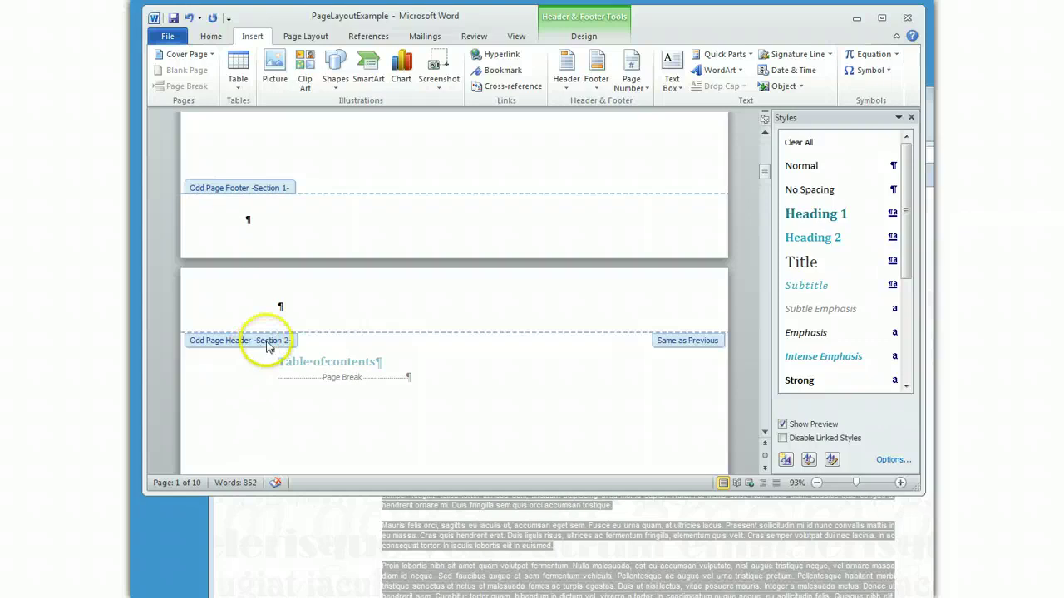
pyautogui.click(359, 309)
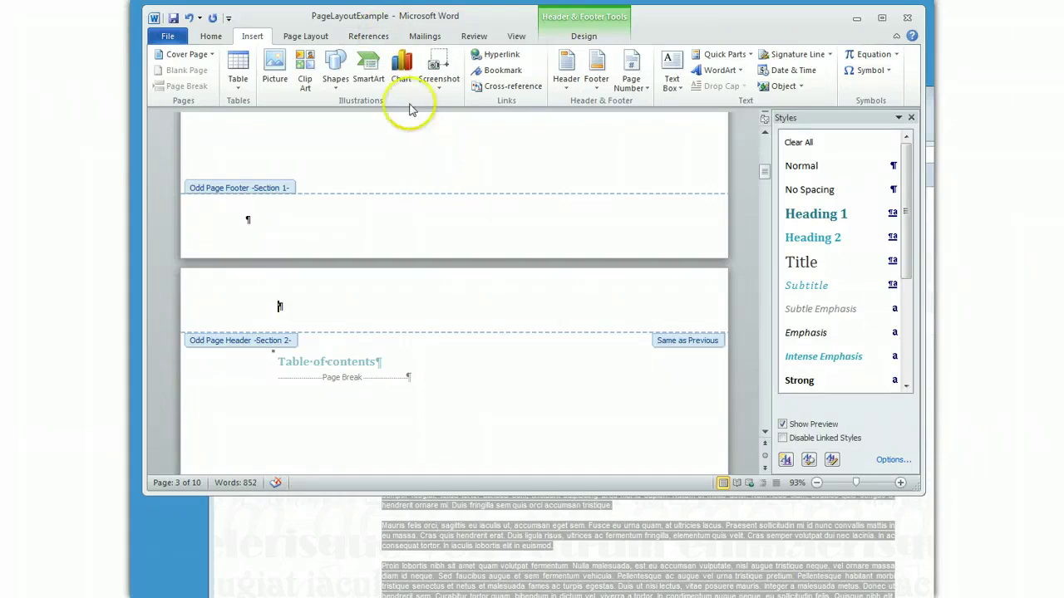
pyautogui.click(577, 35)
pyautogui.click(489, 86)
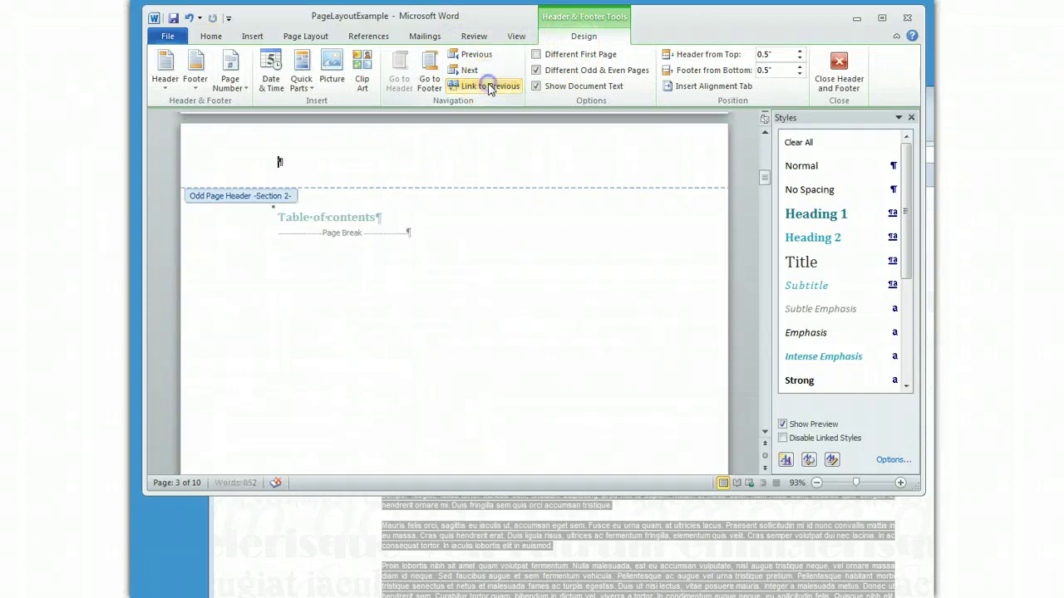
pyautogui.click(446, 182)
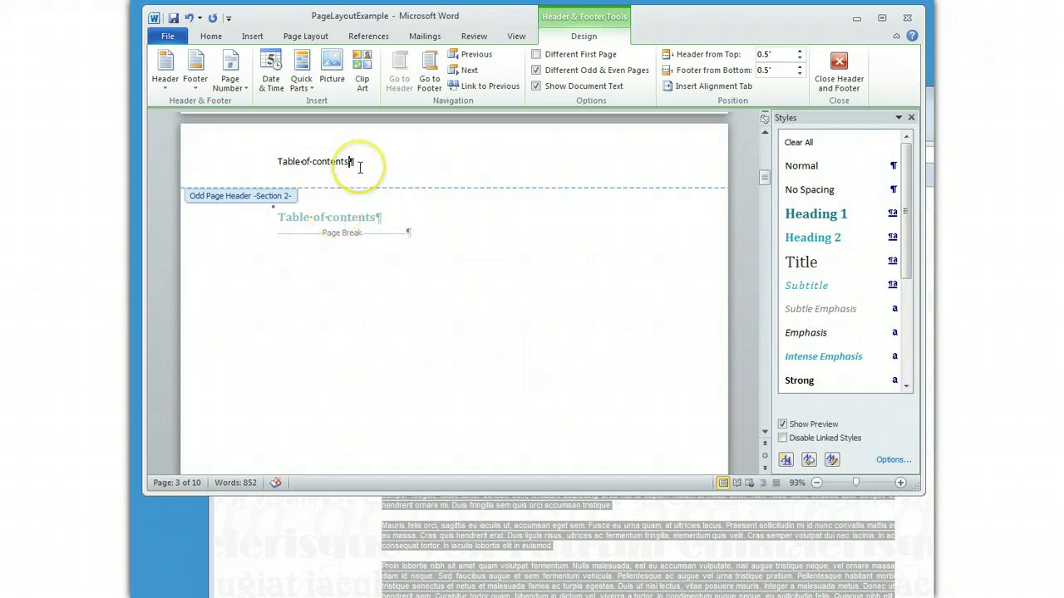
# - Unlink the even page header of Section 2 from the previous section
pyautogui.scroll(-3, 360, 217)
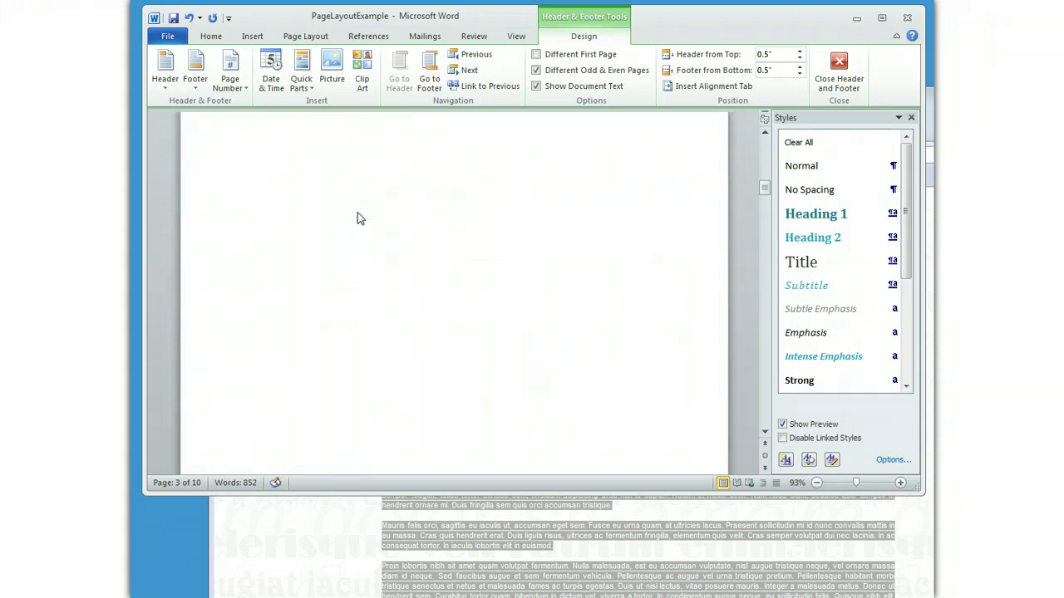
pyautogui.scroll(-5, 359, 217)
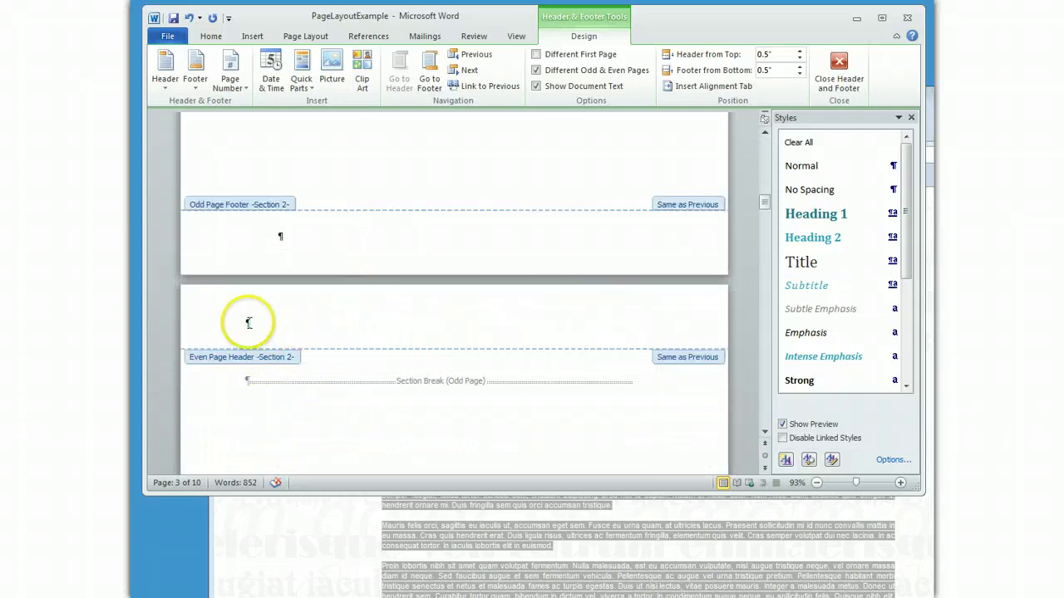
pyautogui.click(488, 86)
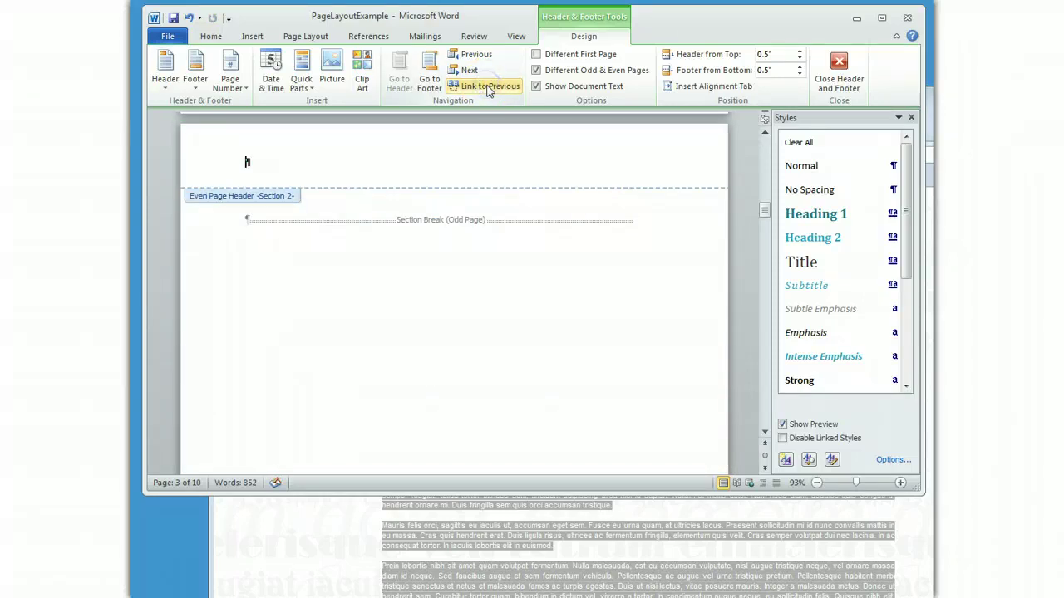
# - Right-align the even page header of Section 2 and enter "Table of contents" in it
pyautogui.click(210, 35)
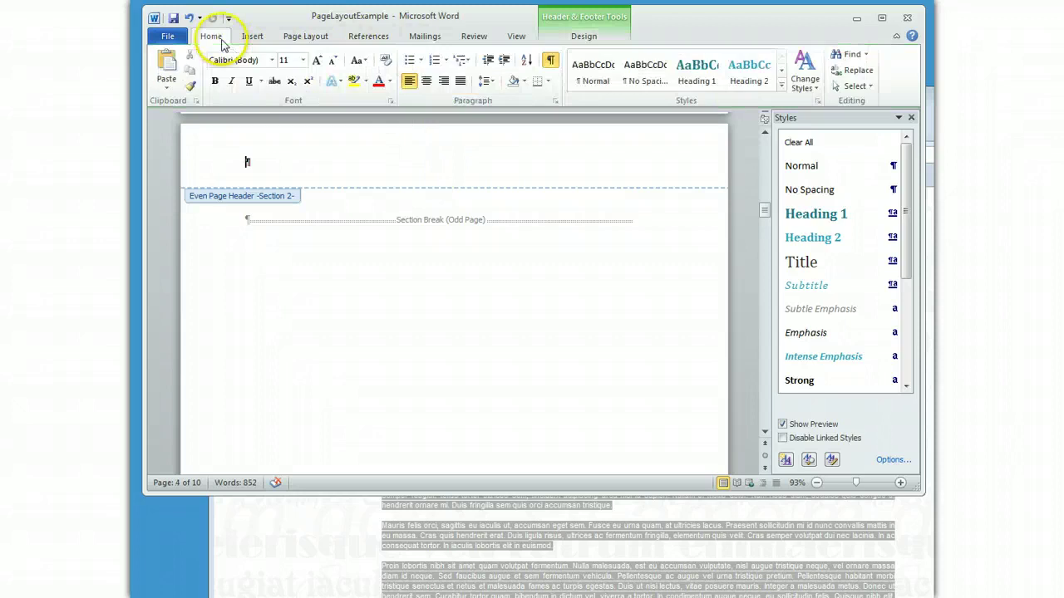
pyautogui.click(442, 81)
pyautogui.click(505, 157)
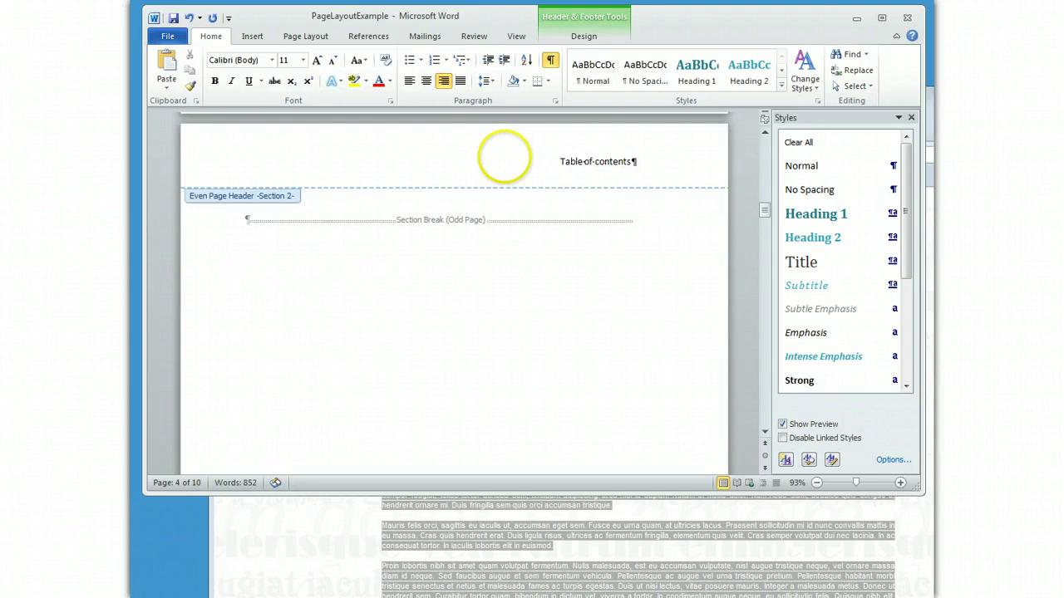
pyautogui.click(514, 164)
# - Unlink the odd page footer of Section 3, on the first page of Chapter 1, from the previous section
pyautogui.scroll(-10, 514, 166)
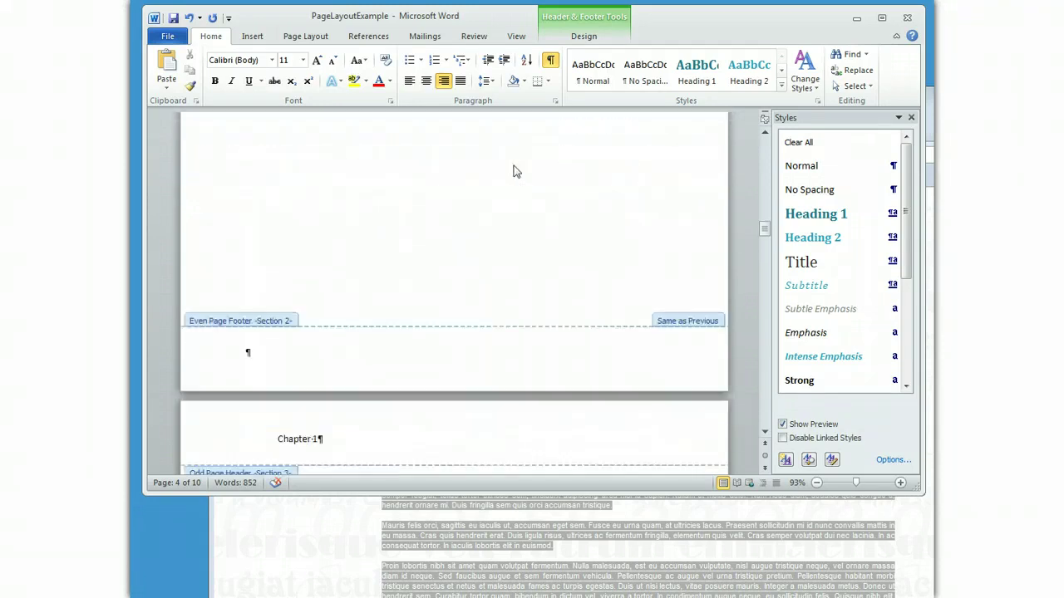
pyautogui.moveTo(760, 241)
pyautogui.mouseDown()
pyautogui.moveTo(754, 257)
pyautogui.moveTo(753, 232)
pyautogui.moveTo(764, 239)
pyautogui.mouseUp()
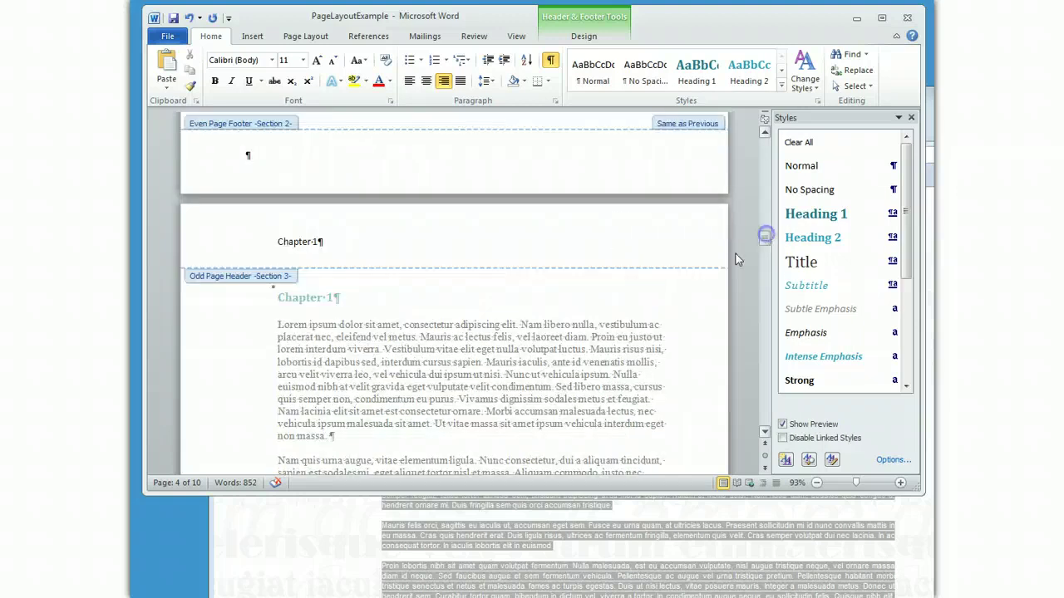
pyautogui.click(515, 231)
pyautogui.scroll(-5, 512, 241)
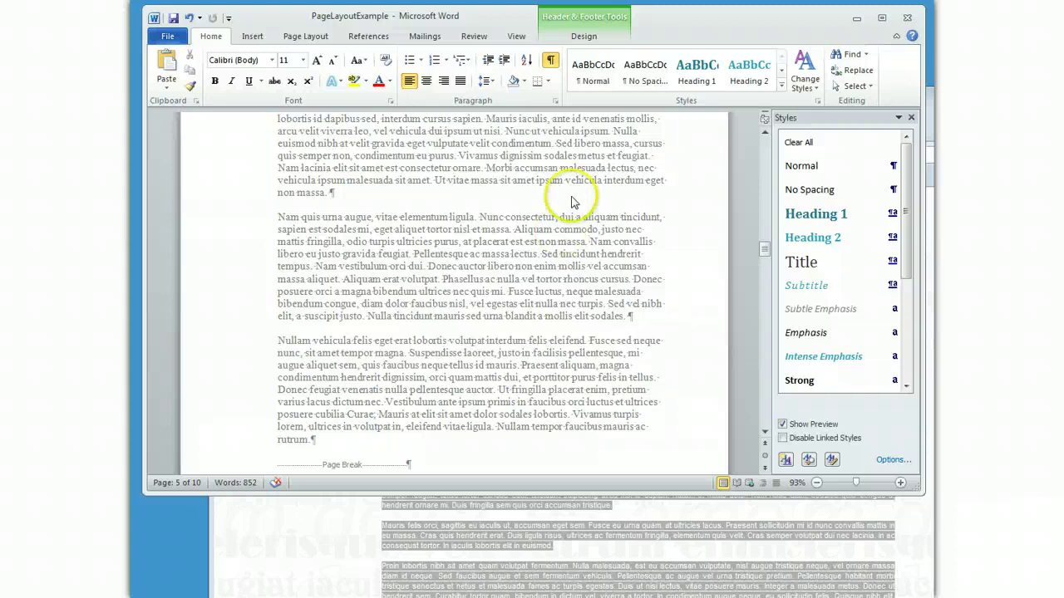
pyautogui.scroll(-5, 558, 202)
pyautogui.scroll(-1, 558, 202)
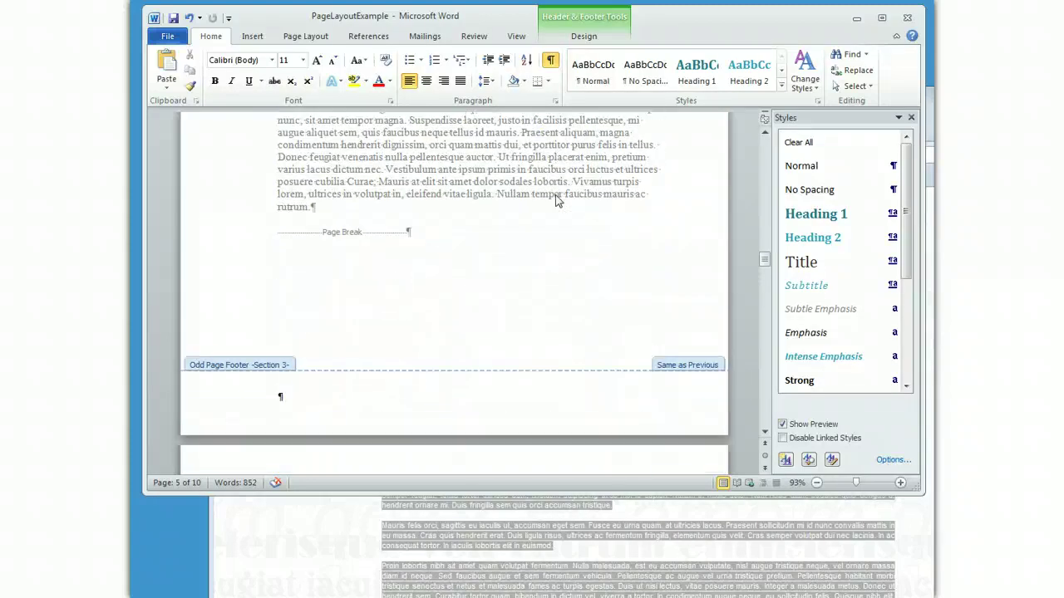
pyautogui.click(281, 384)
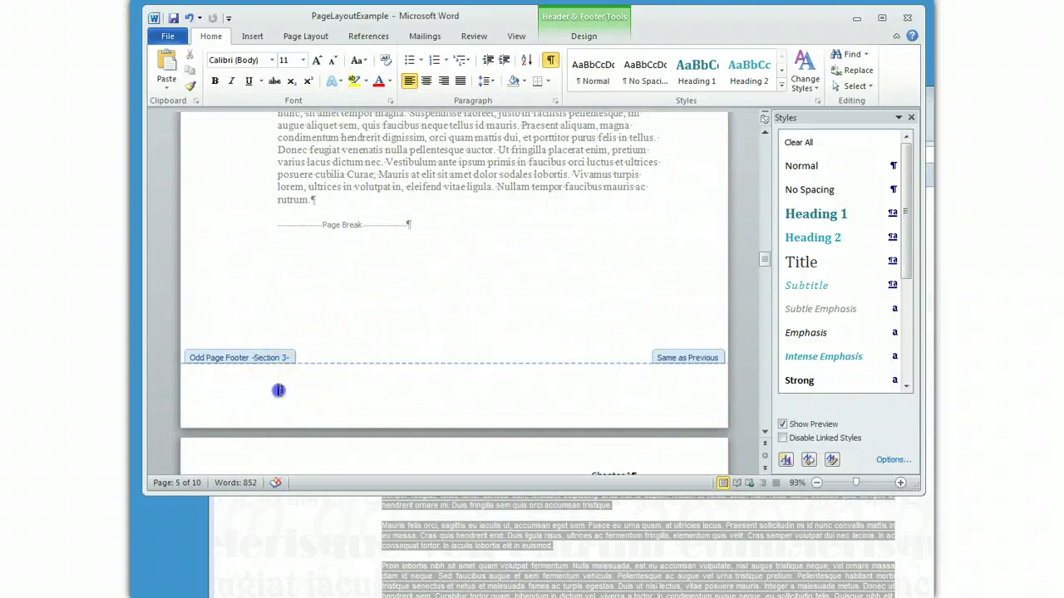
pyautogui.click(582, 38)
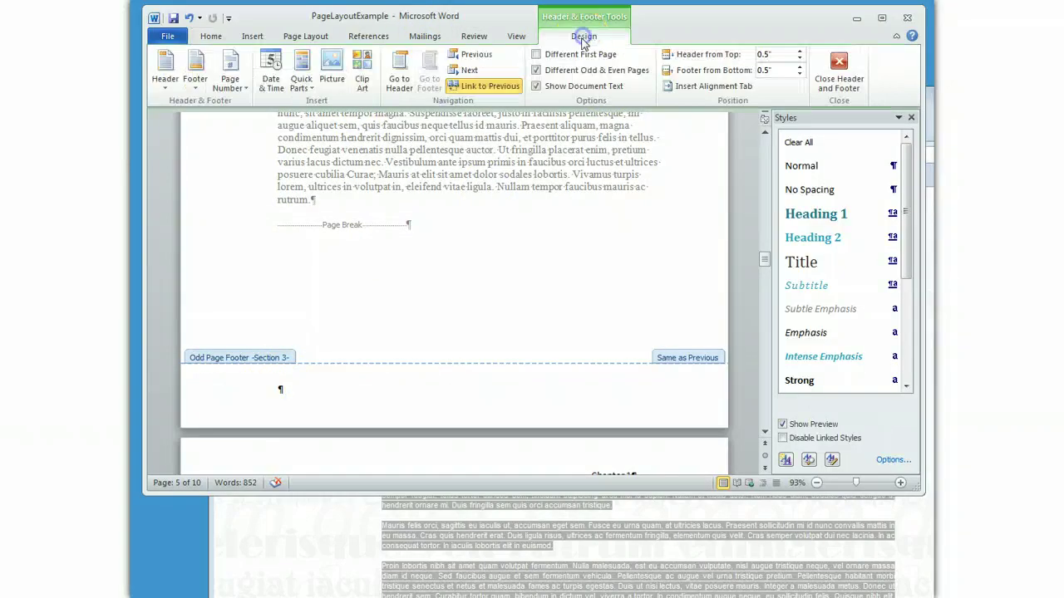
pyautogui.click(490, 88)
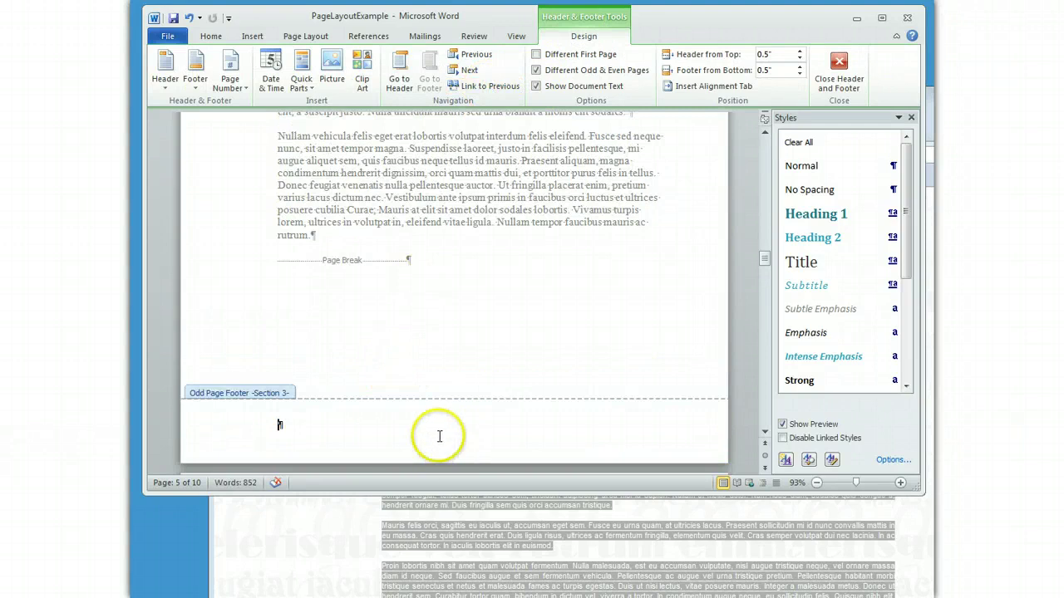
# - Right-align the empty paragraph in the odd page footer of Section 3
pyautogui.scroll(-1, 439, 424)
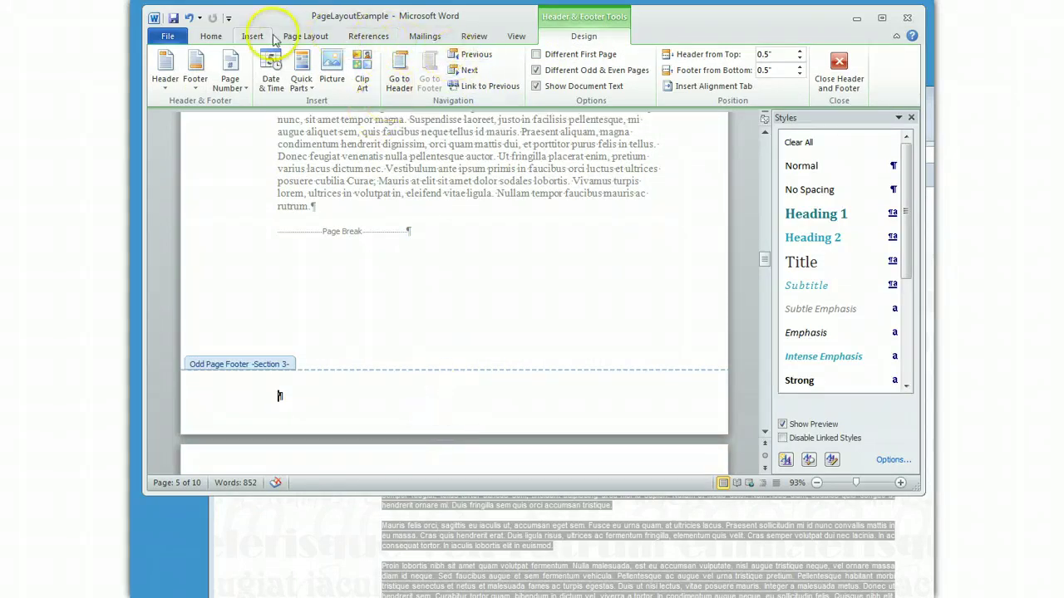
pyautogui.click(208, 36)
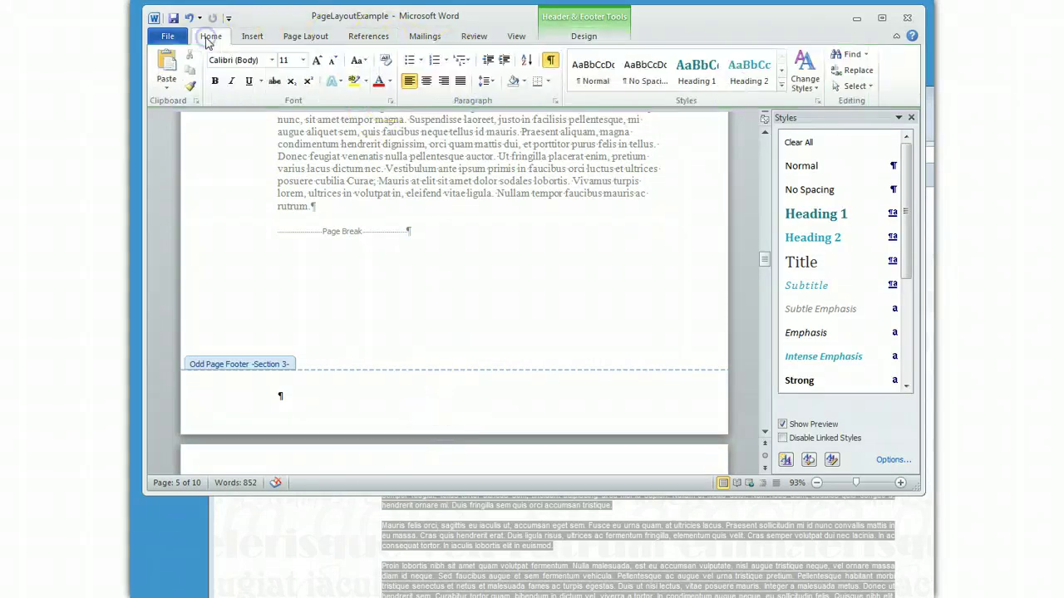
pyautogui.click(443, 81)
# - Insert a Plain Number page number at the current position in the odd page footer of Section 3
pyautogui.click(252, 36)
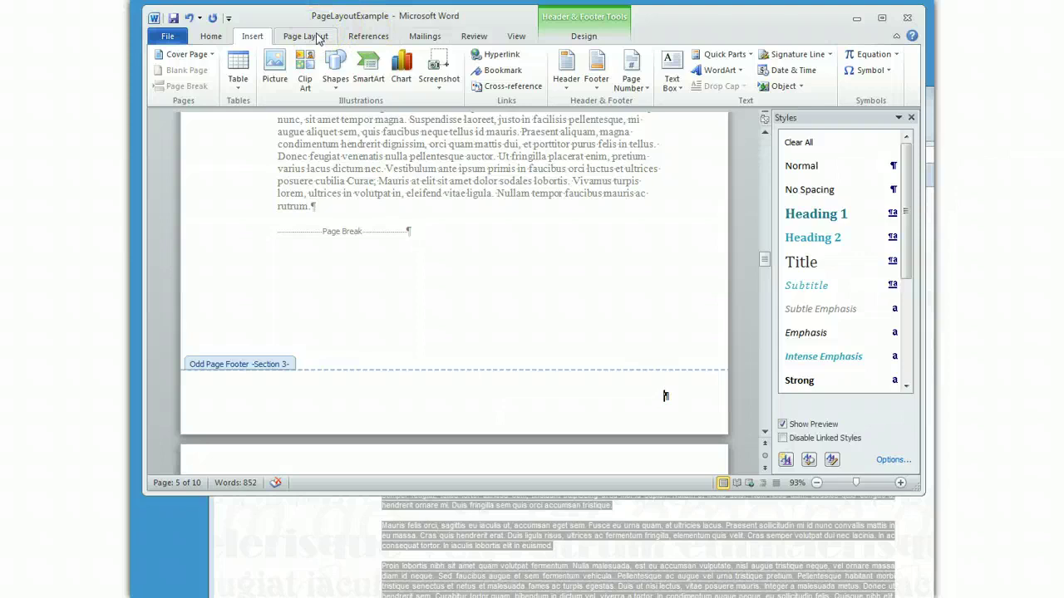
pyautogui.click(582, 35)
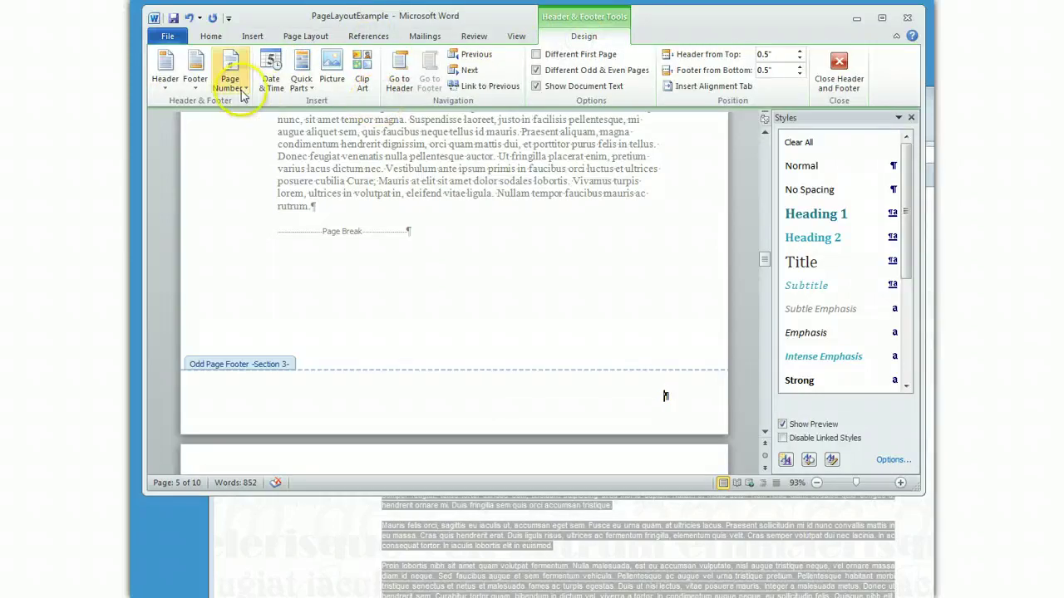
pyautogui.click(246, 93)
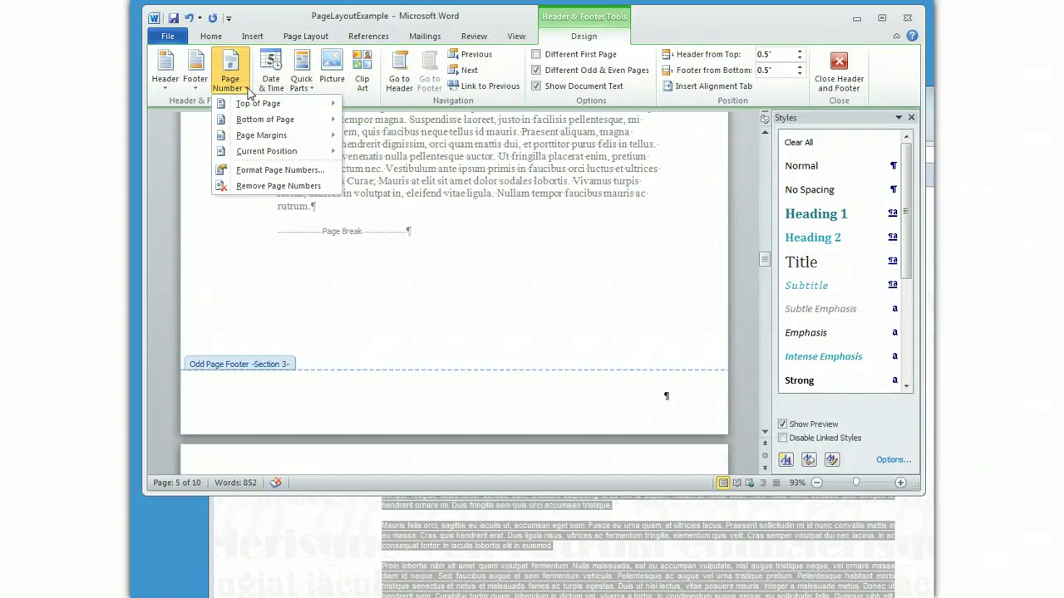
pyautogui.moveTo(266, 150)
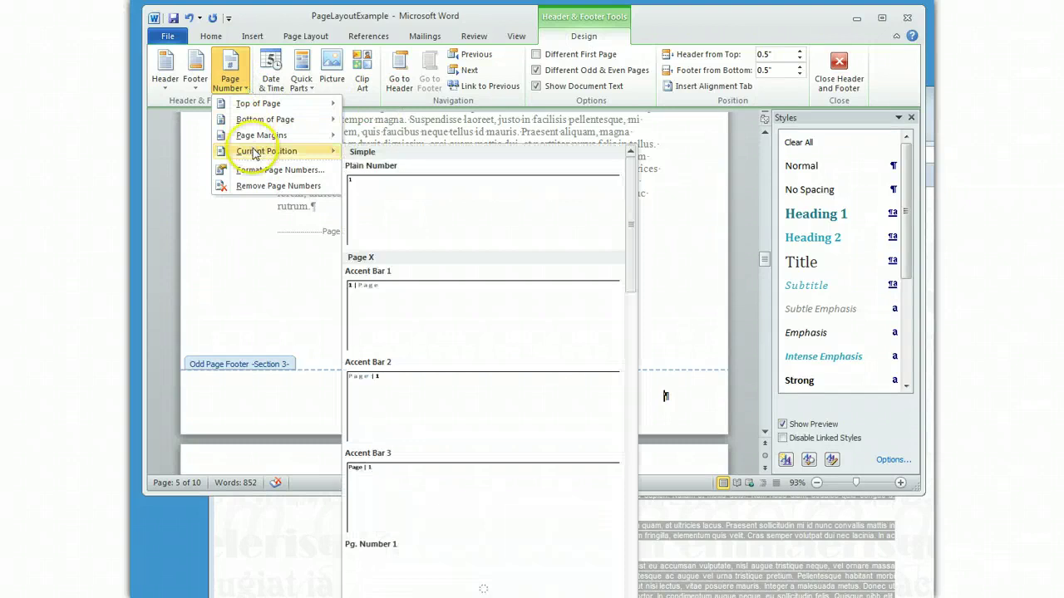
pyautogui.click(365, 213)
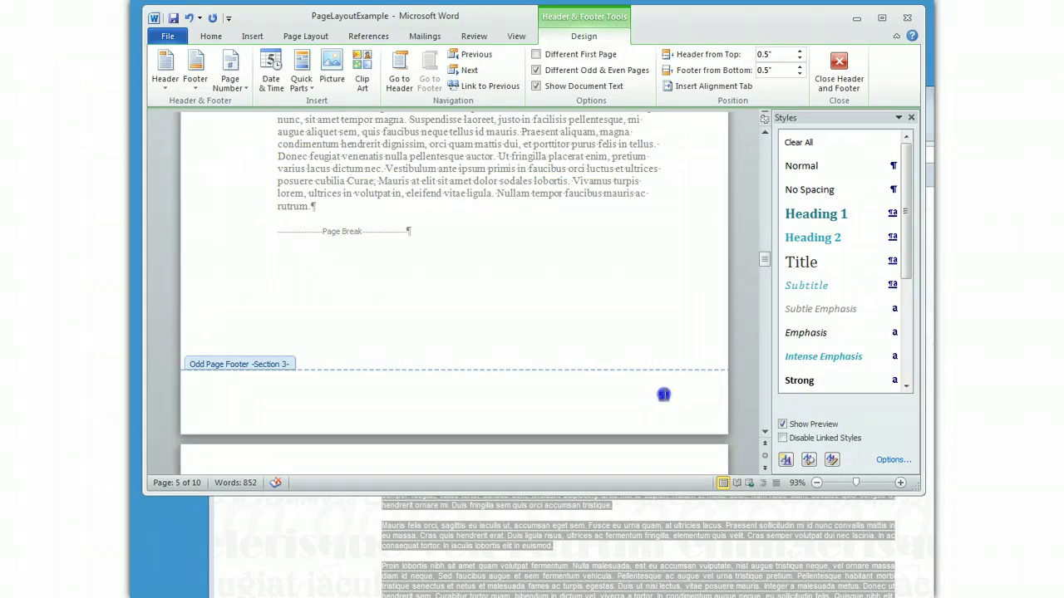
# - Set the page numbering of Section 3 to start at 1 instead of continuing from the previous section
pyautogui.click(245, 90)
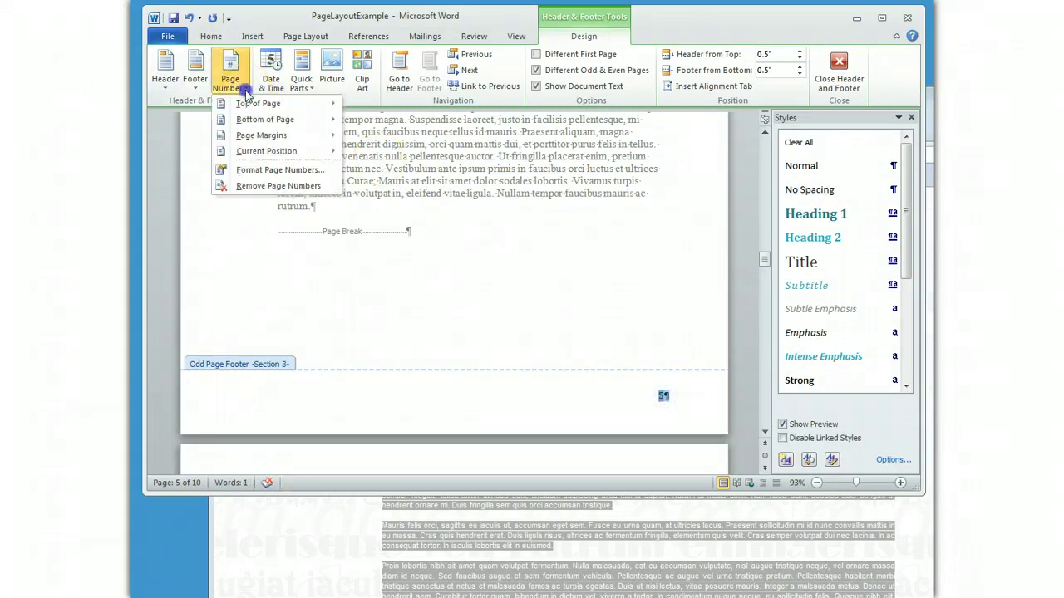
pyautogui.click(276, 169)
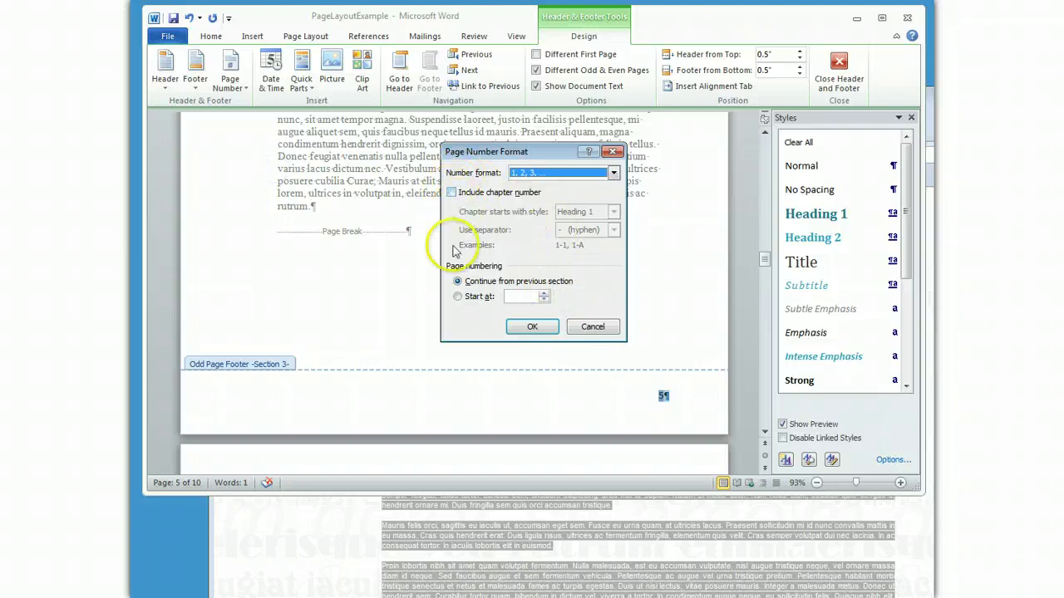
pyautogui.click(458, 298)
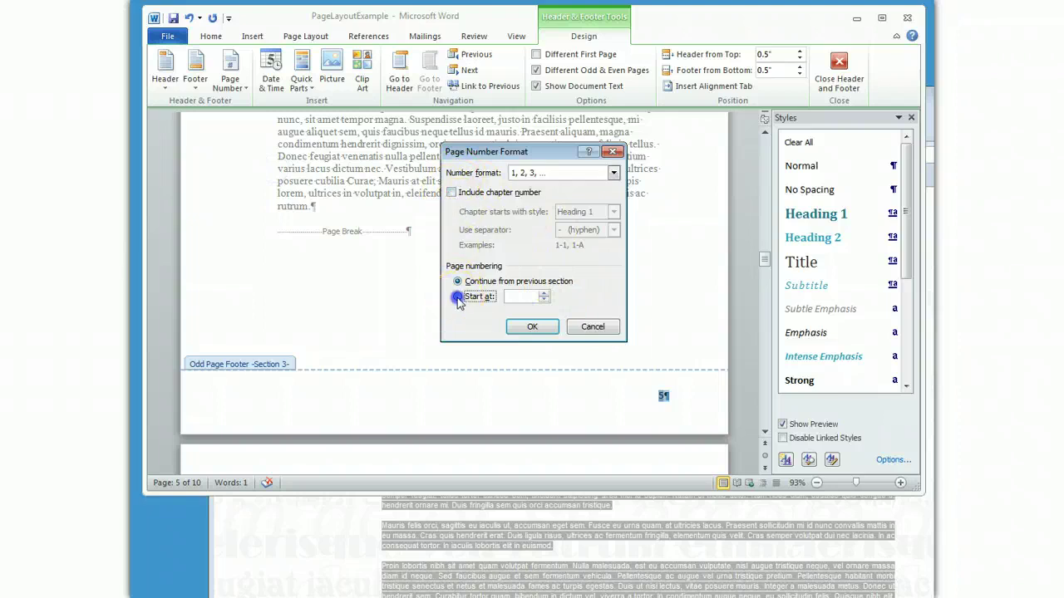
pyautogui.click(537, 329)
# - Unlink the even page footer of Section 3, on the page closing Chapter 1, from the previous section
pyautogui.scroll(-5, 559, 379)
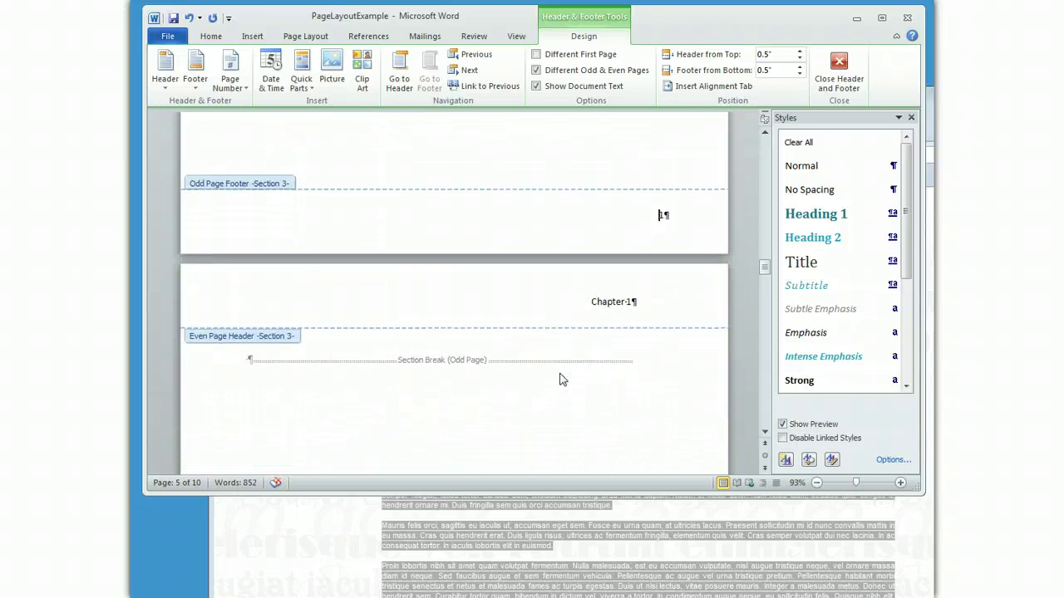
pyautogui.scroll(-18, 559, 379)
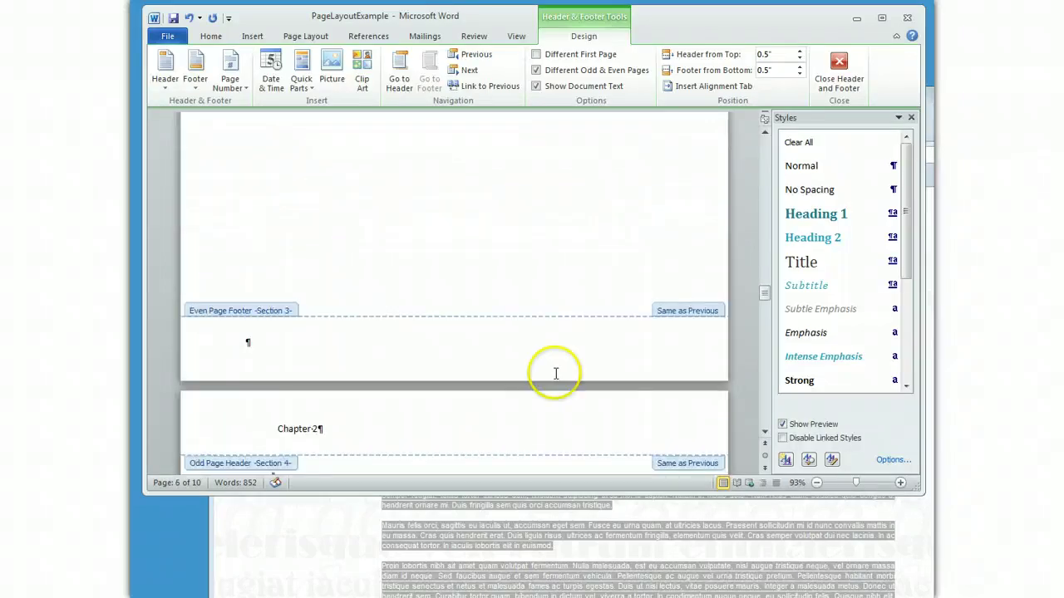
pyautogui.click(246, 340)
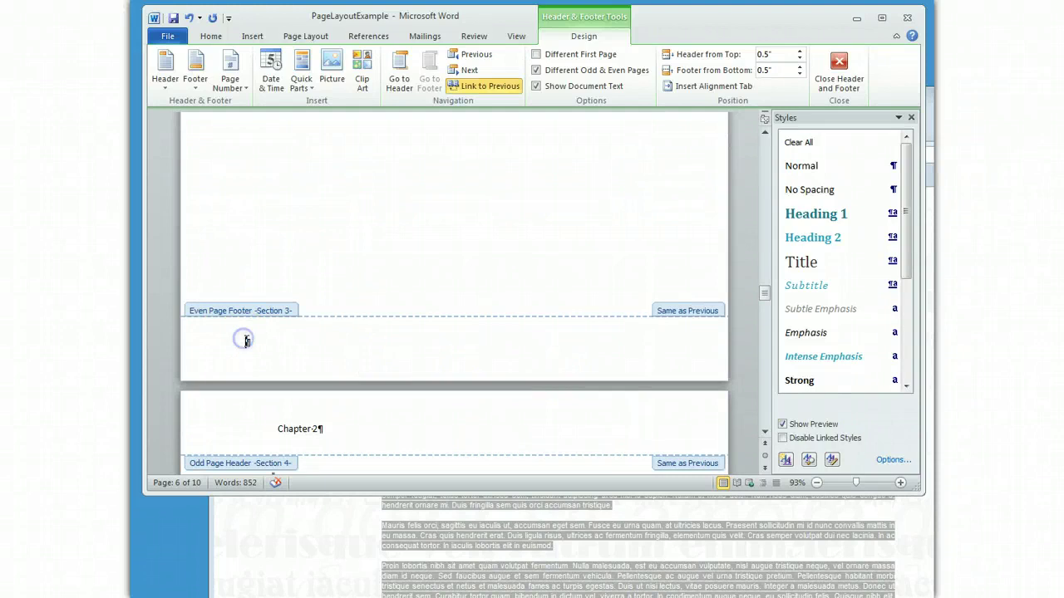
pyautogui.click(490, 86)
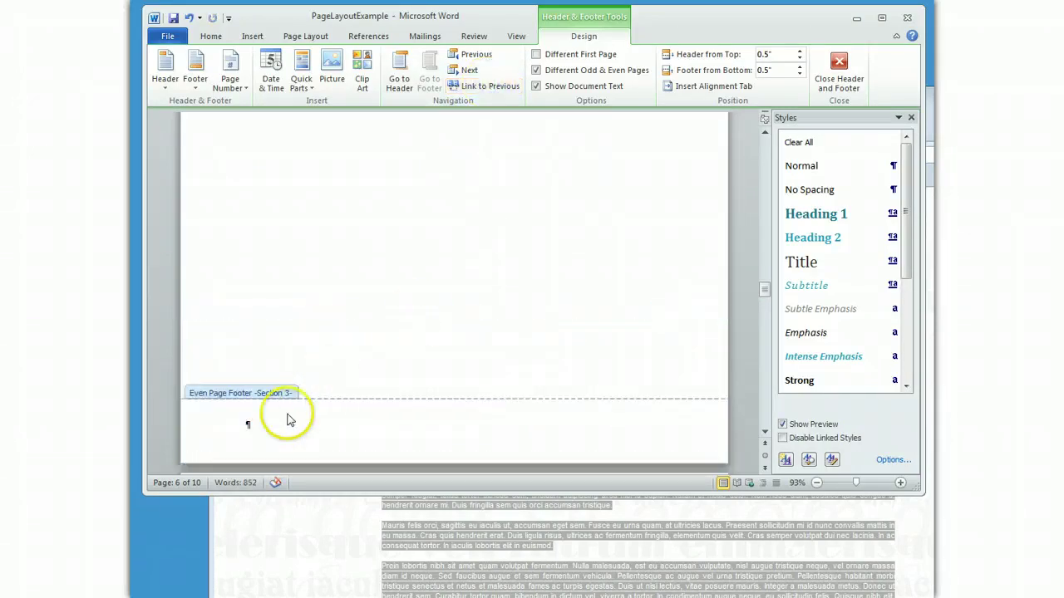
# - Insert a Plain Number page number at the current position in the even page footer of Section 3
pyautogui.click(233, 79)
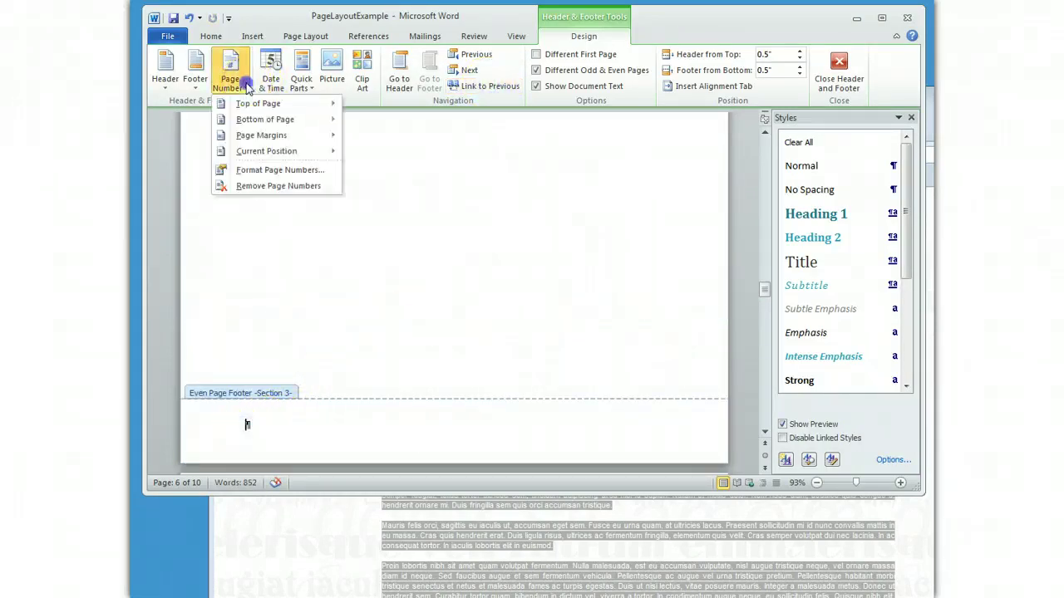
pyautogui.moveTo(264, 158)
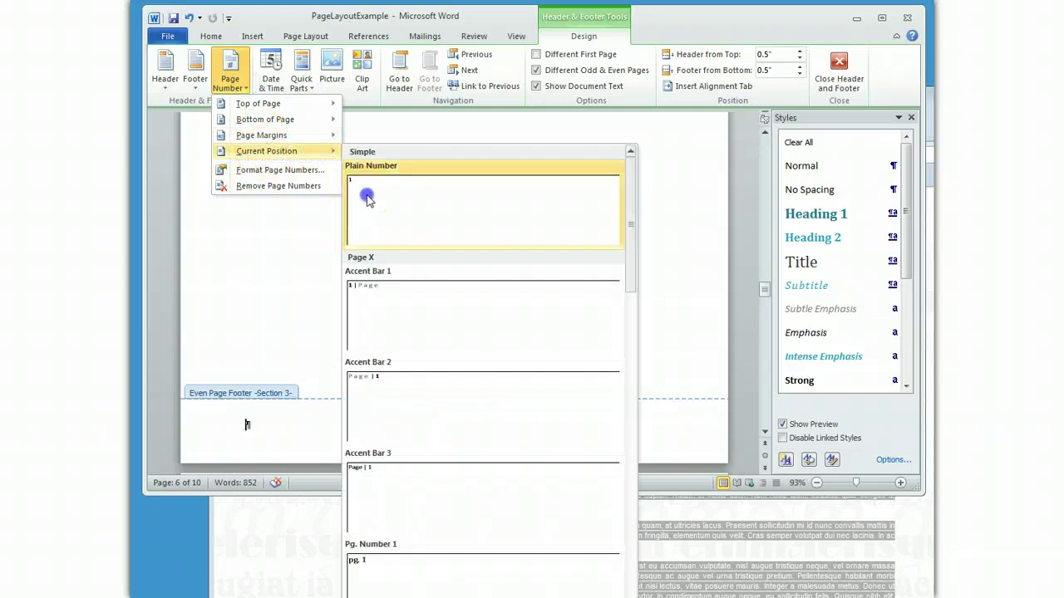
pyautogui.click(354, 208)
pyautogui.scroll(-4, 356, 394)
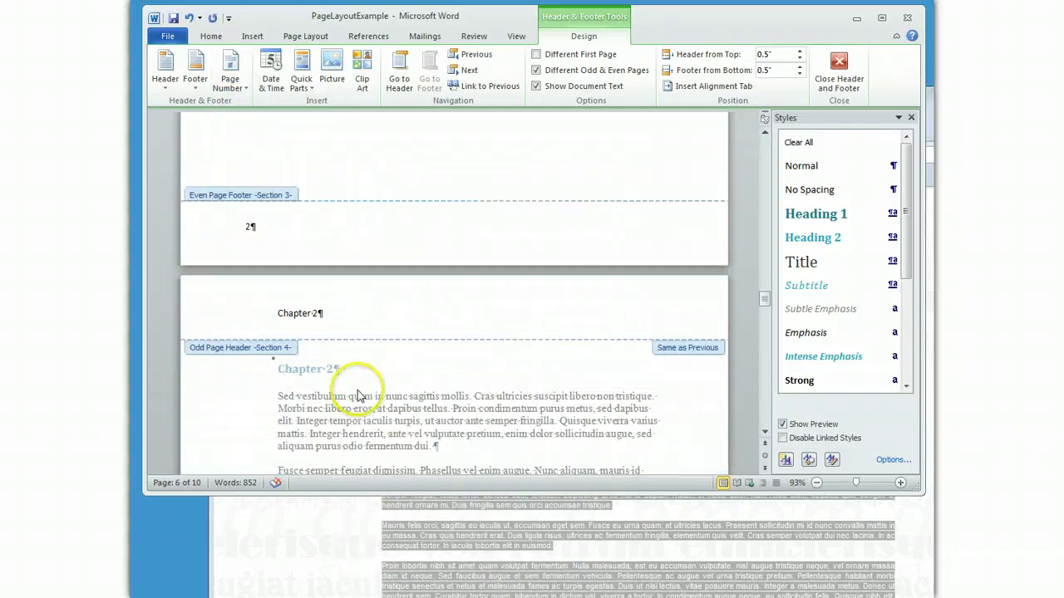
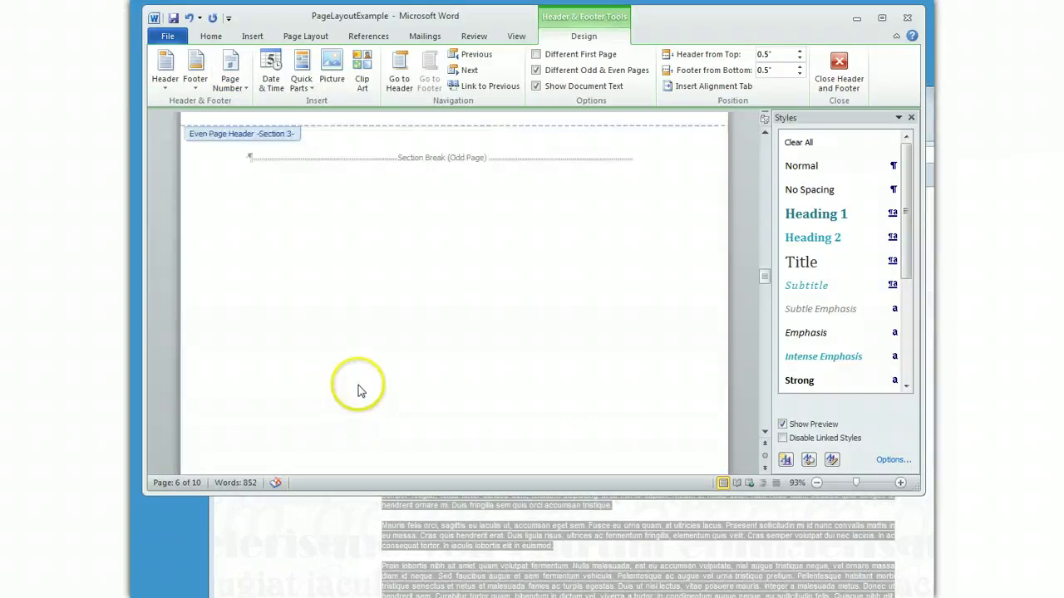
# - Unlink the odd page footer of Section 2, on the table of contents page, from the previous section
pyautogui.scroll(10, 358, 391)
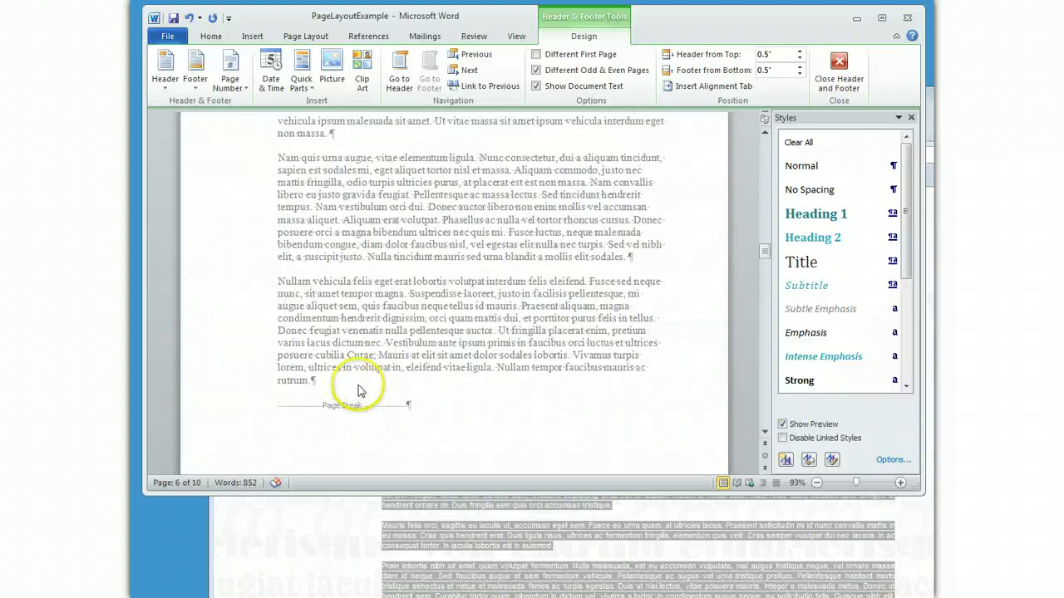
pyautogui.scroll(10, 354, 384)
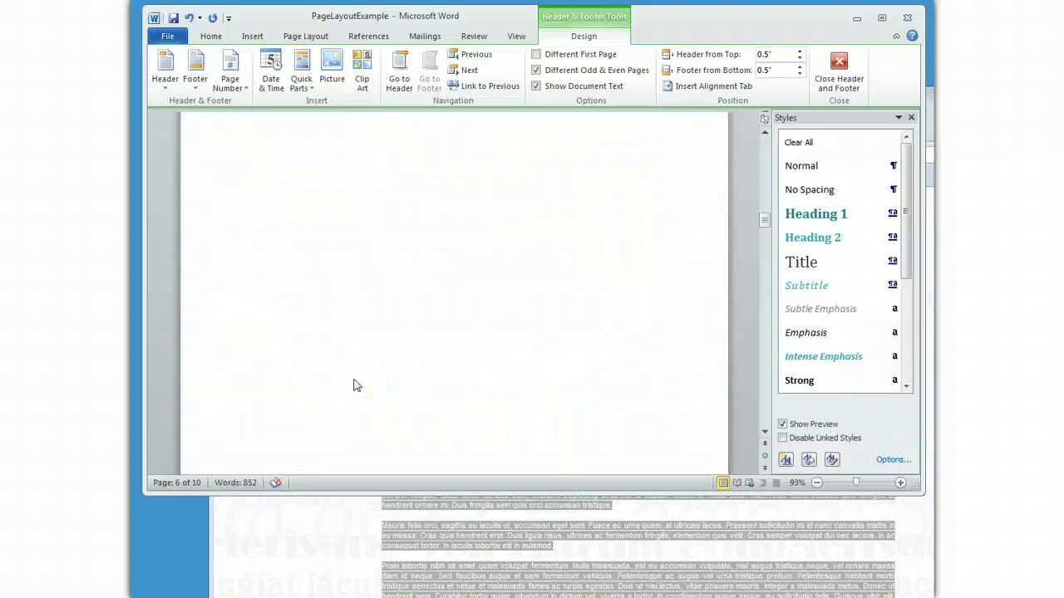
pyautogui.scroll(8, 354, 385)
pyautogui.click(357, 375)
pyautogui.scroll(-3, 357, 375)
pyautogui.click(277, 334)
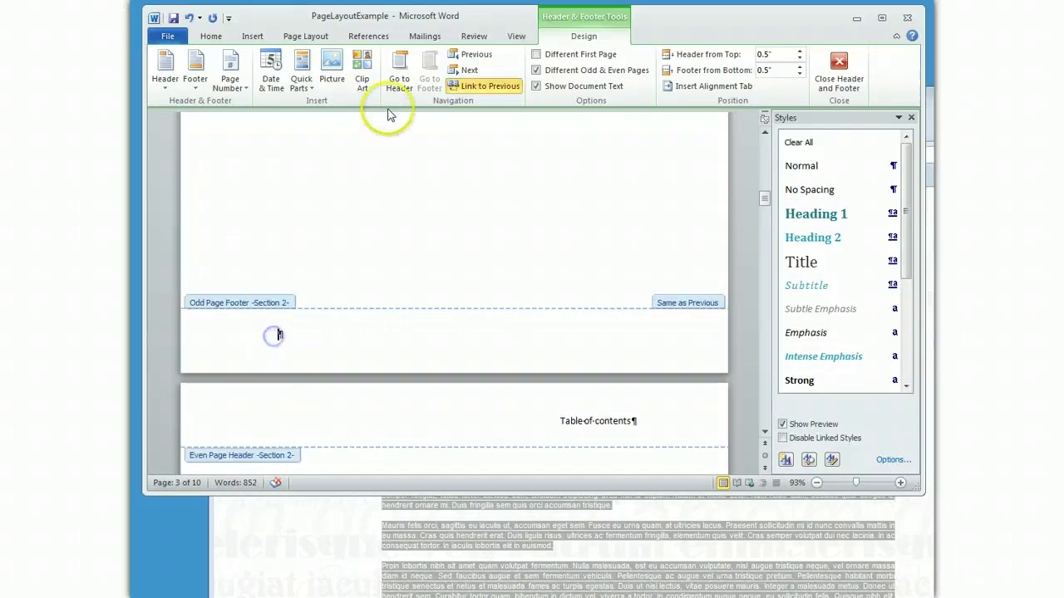
pyautogui.click(478, 89)
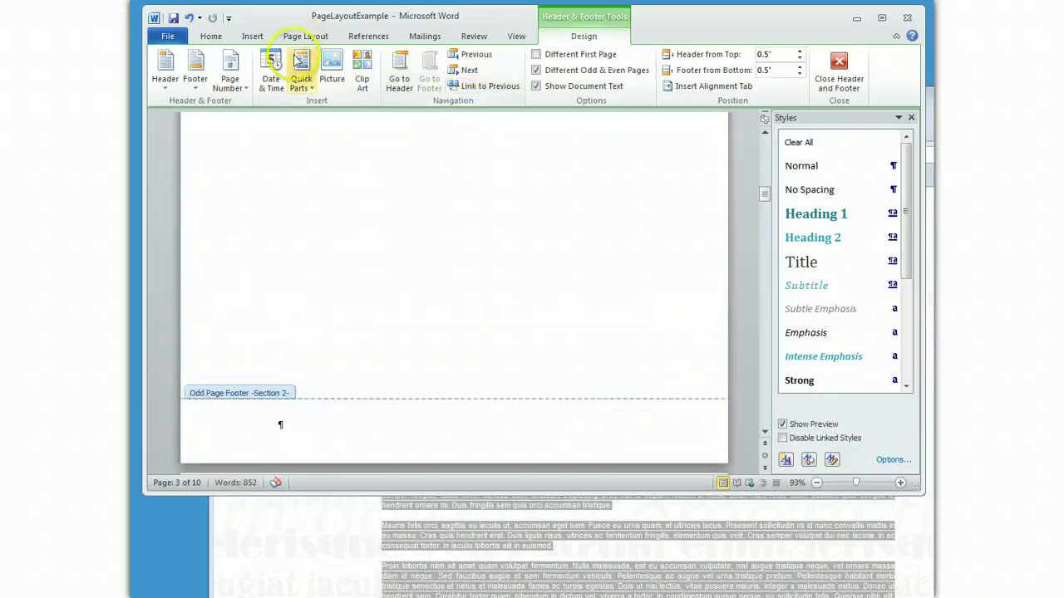
# - Right-align the empty paragraph in the odd page footer of Section 2
pyautogui.click(230, 83)
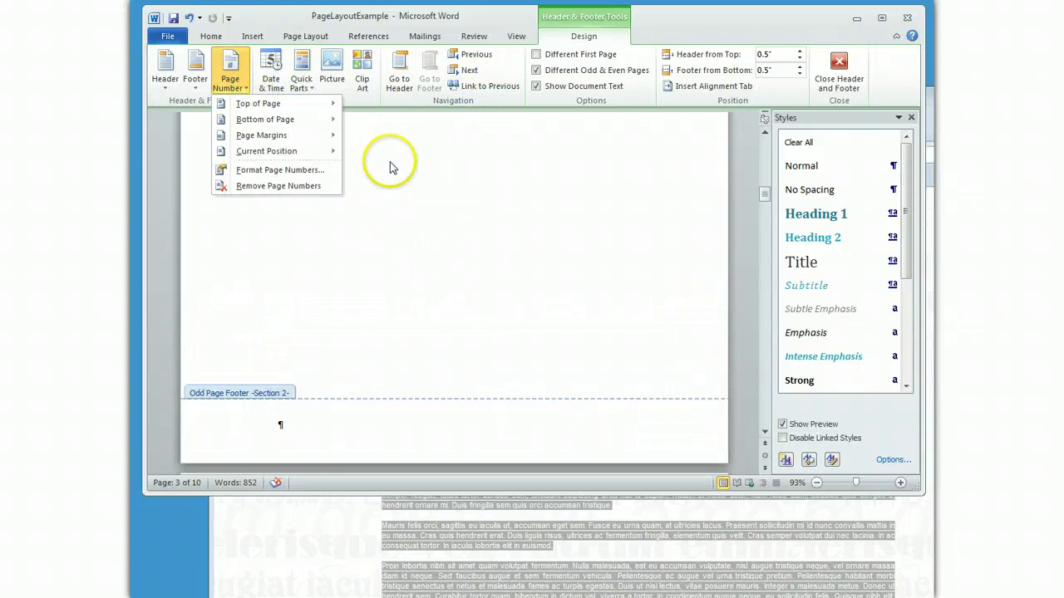
pyautogui.click(210, 37)
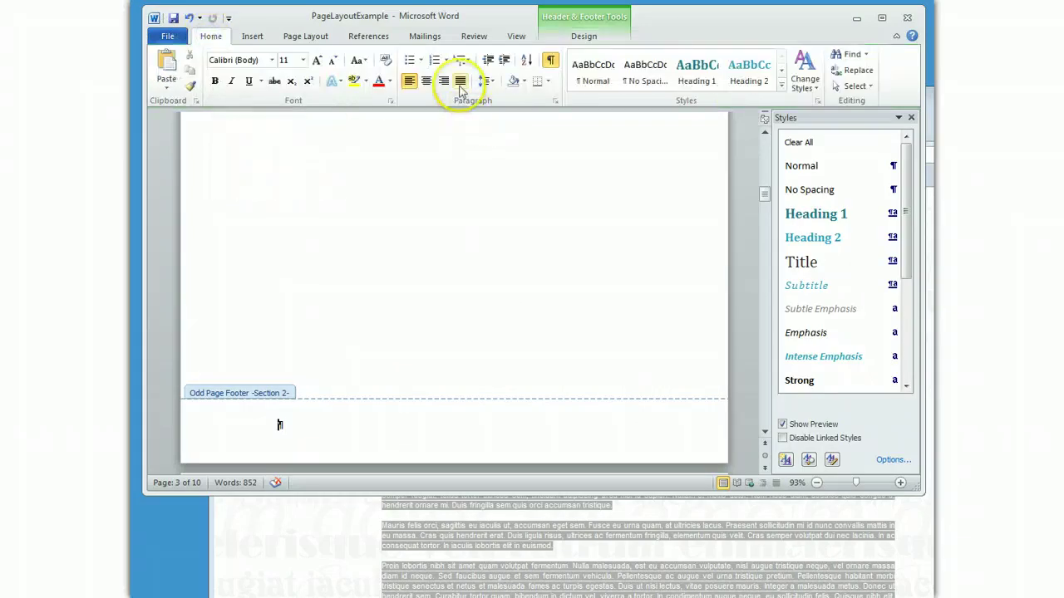
pyautogui.click(253, 36)
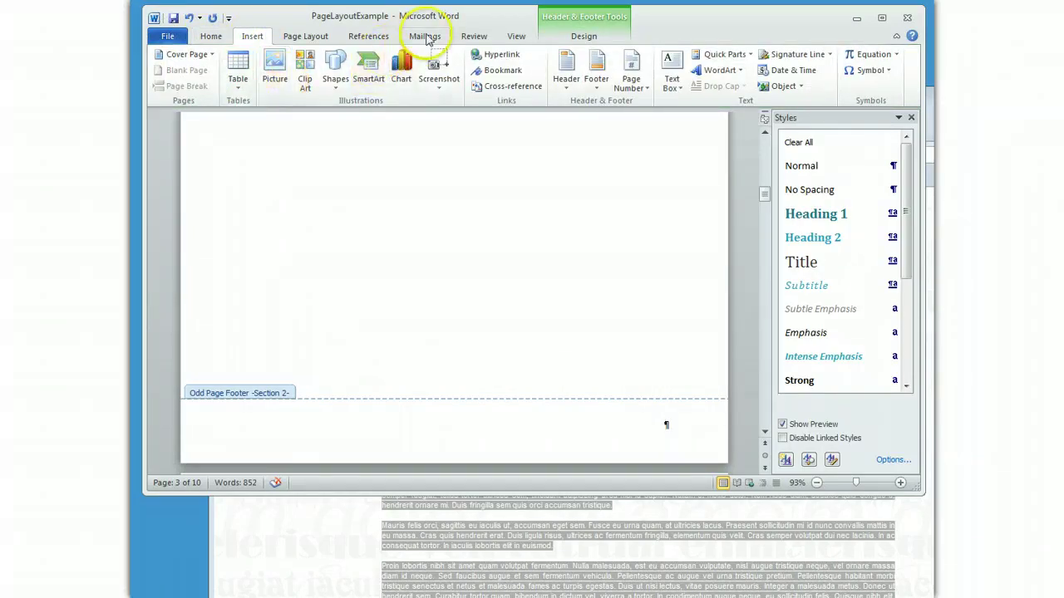
# - Insert a Plain Number page number at the current position in the odd page footer of Section 2
pyautogui.click(584, 33)
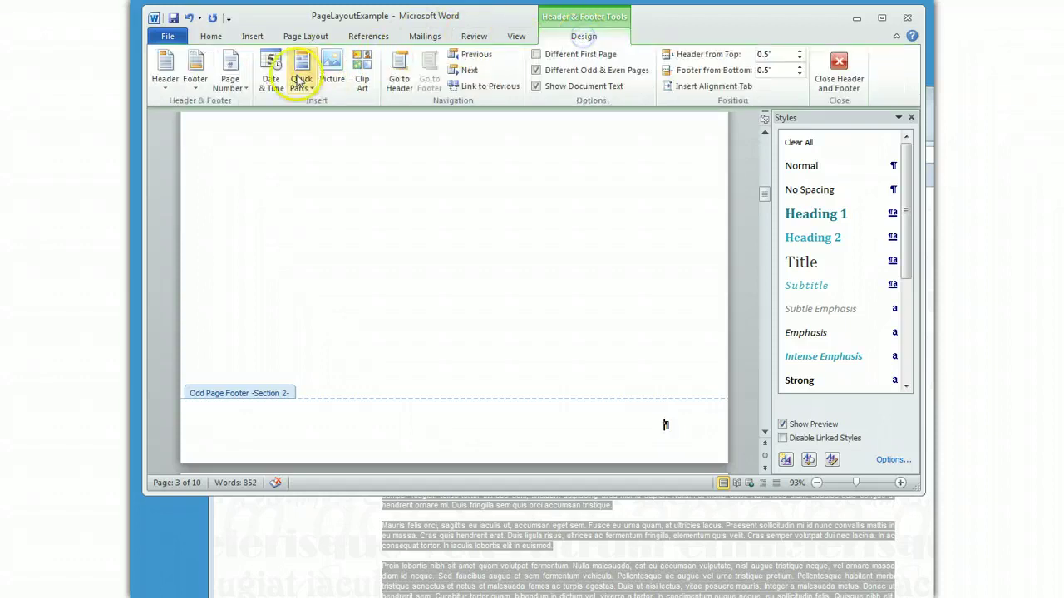
pyautogui.click(236, 88)
pyautogui.moveTo(266, 151)
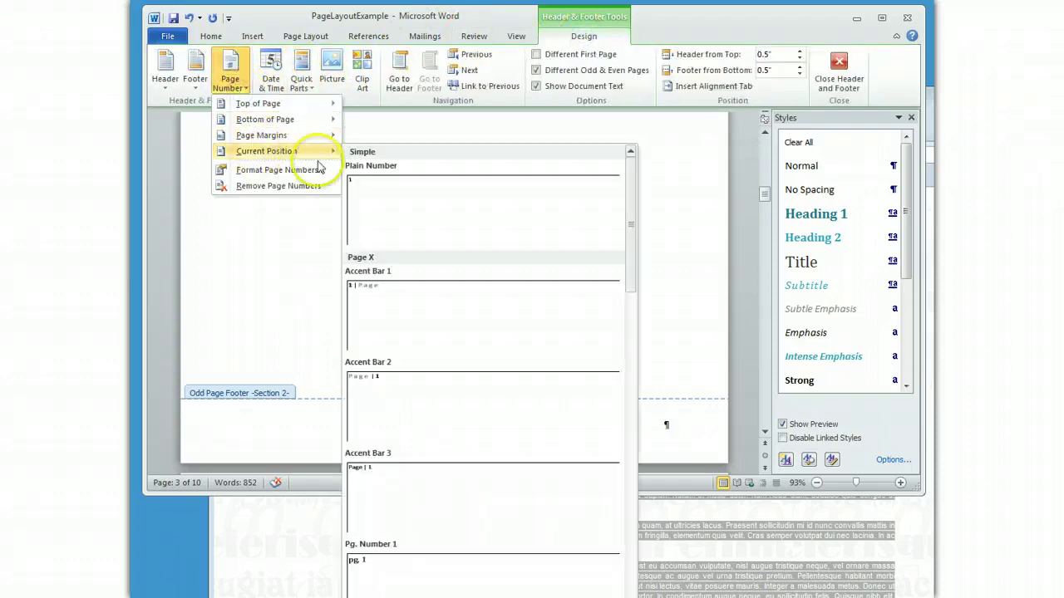
pyautogui.click(364, 191)
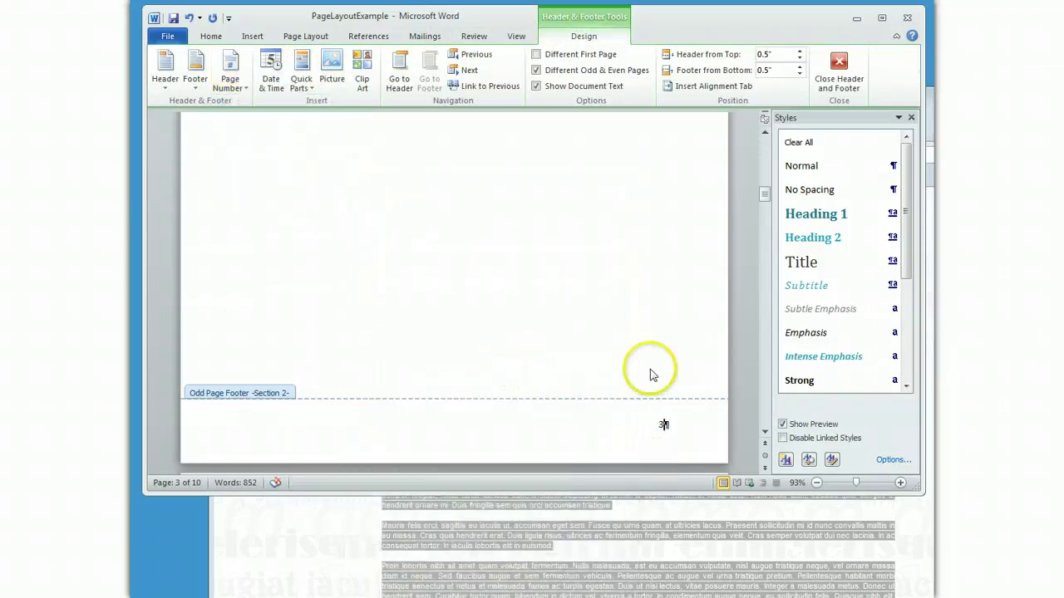
# - Format the page numbers of Section 2 as lowercase Roman numerals (i, ii, iii, ...) starting at i
pyautogui.click(649, 425)
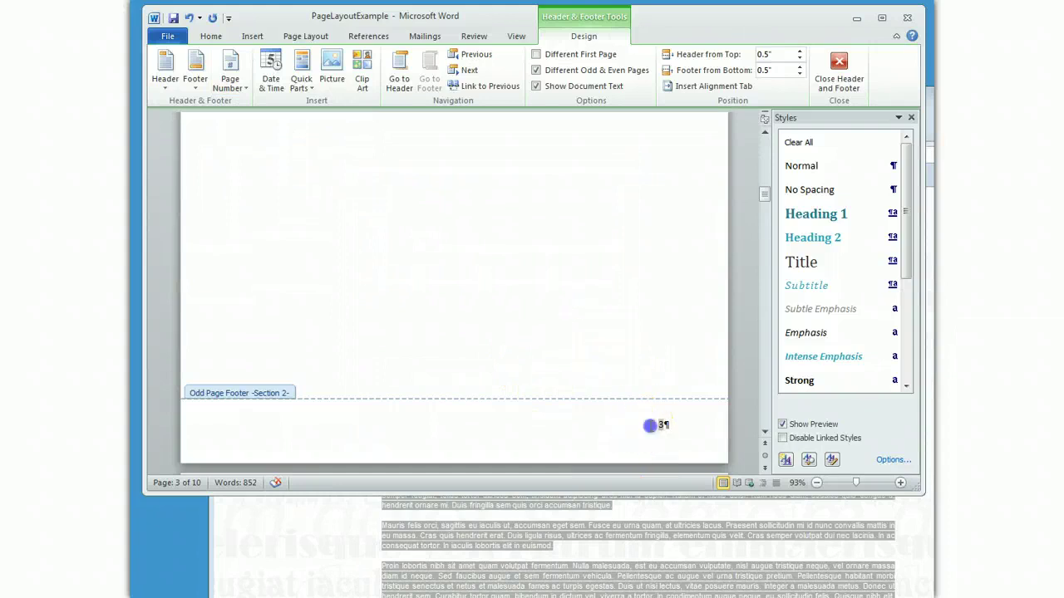
pyautogui.click(236, 88)
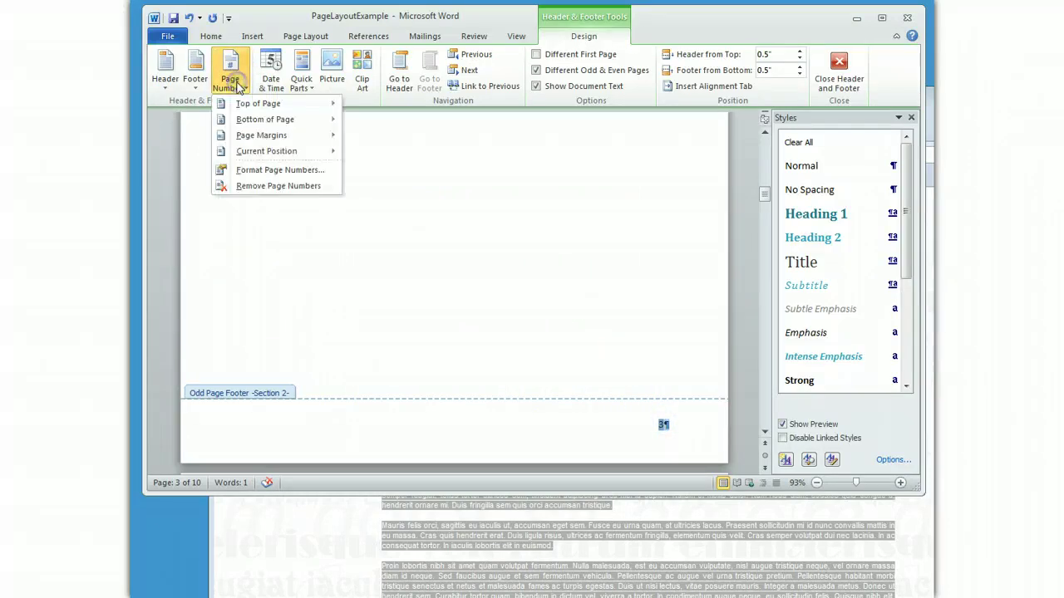
pyautogui.click(268, 170)
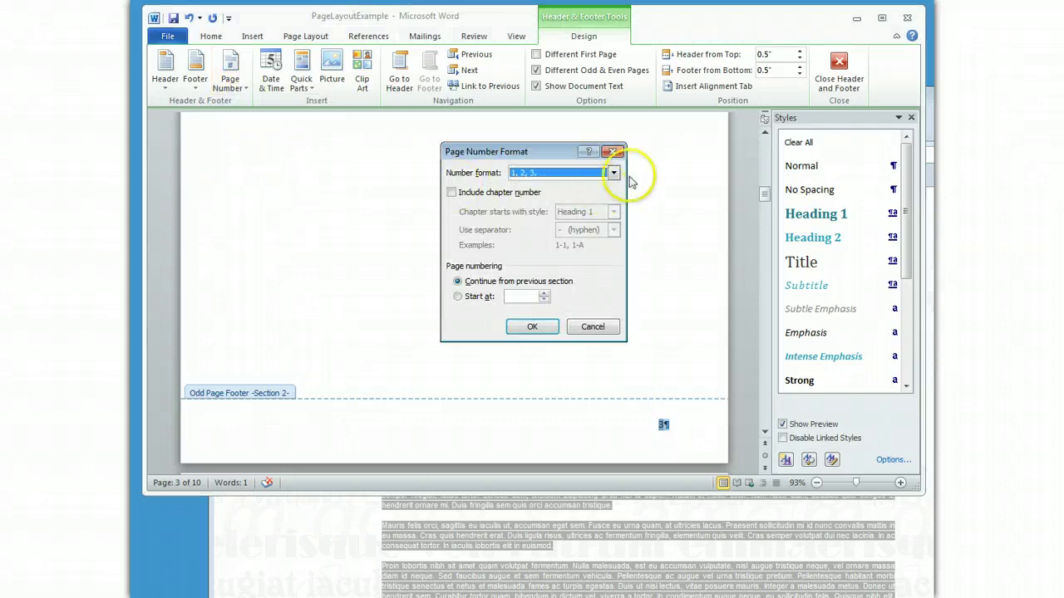
pyautogui.click(614, 173)
pyautogui.click(541, 218)
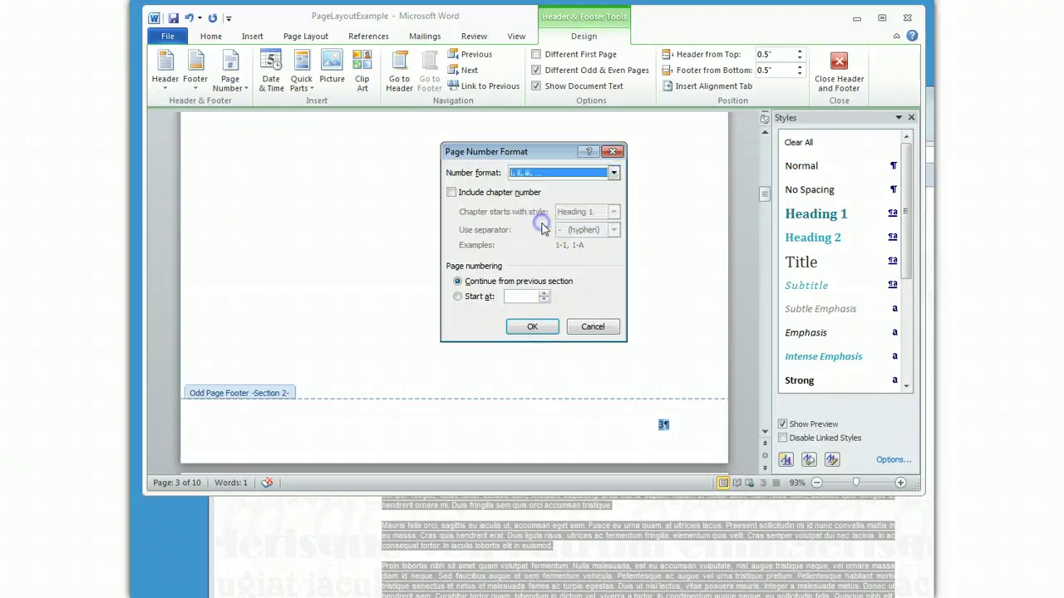
pyautogui.click(457, 298)
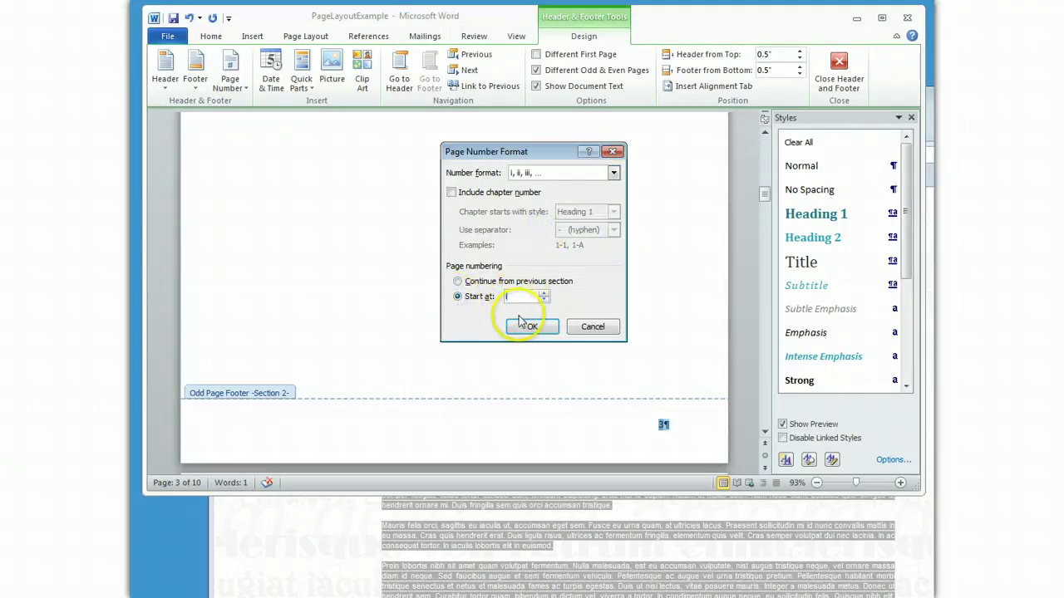
pyautogui.click(532, 328)
# - Unlink the even page footer of Section 2, on the page after the table of contents, from the previous section
pyautogui.scroll(-8, 540, 334)
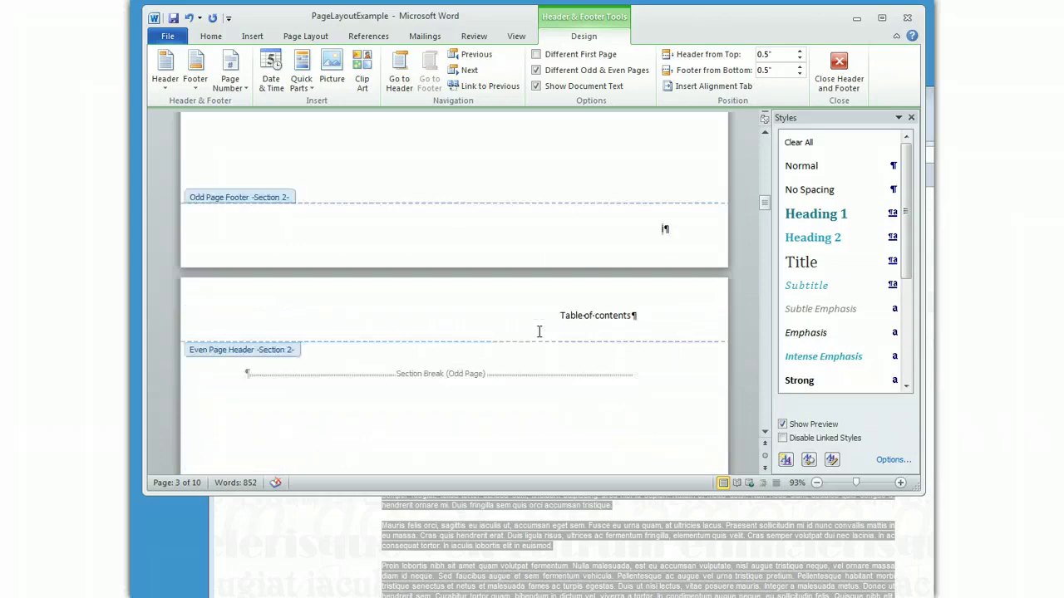
pyautogui.scroll(-3, 538, 337)
pyautogui.scroll(-3, 537, 337)
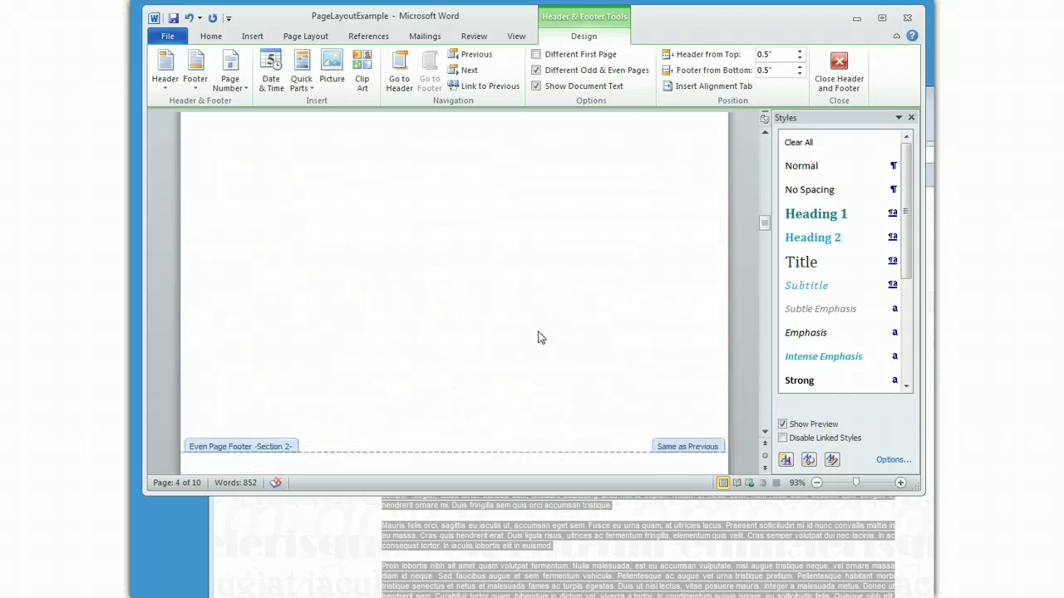
pyautogui.click(258, 397)
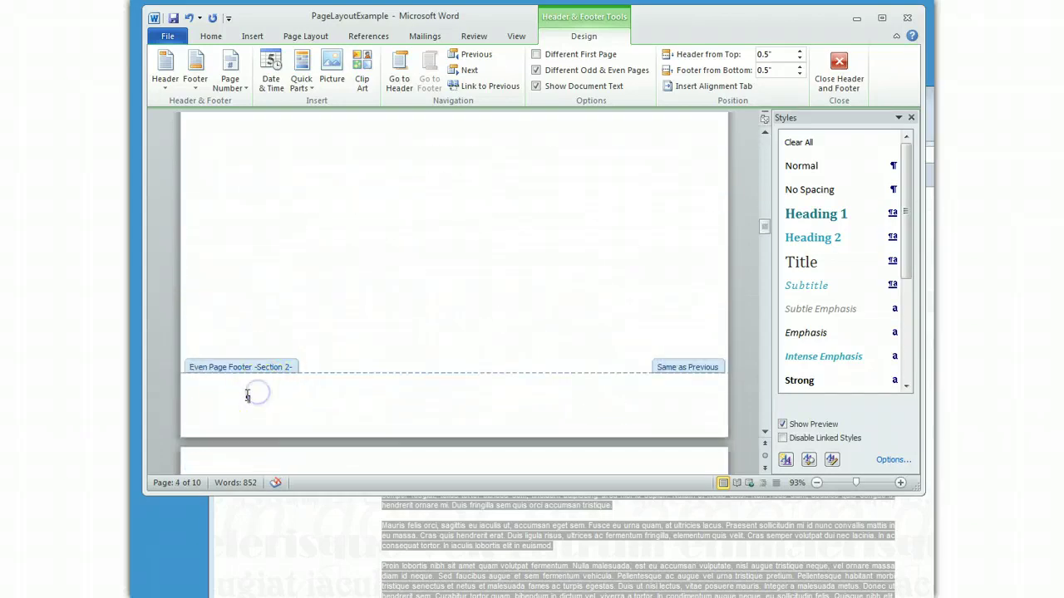
pyautogui.click(484, 85)
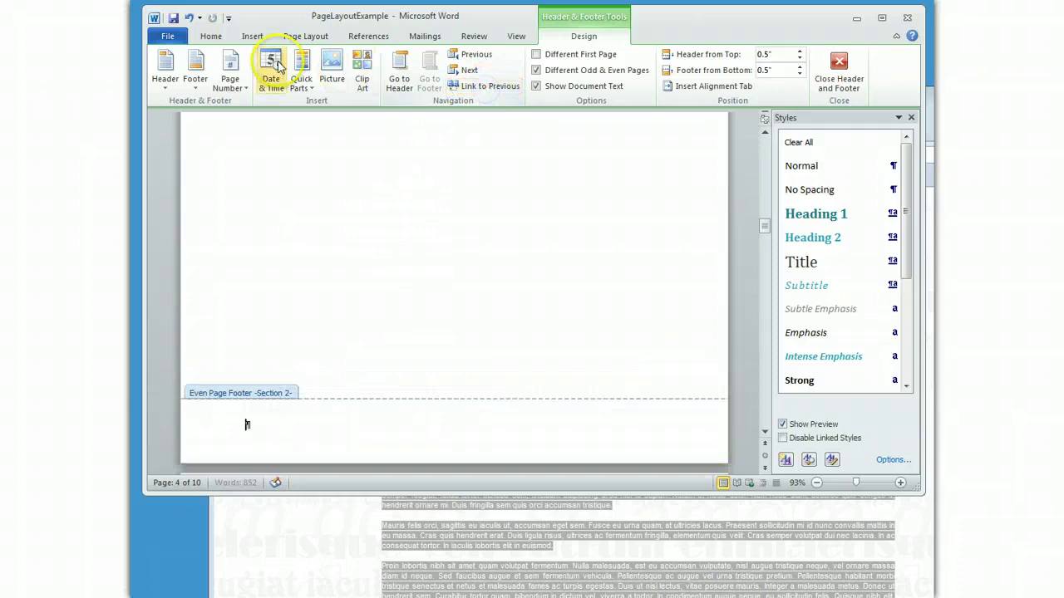
# - Insert a Plain Number page number at the current position in the even page footer of Section 2
pyautogui.click(233, 81)
pyautogui.moveTo(258, 135)
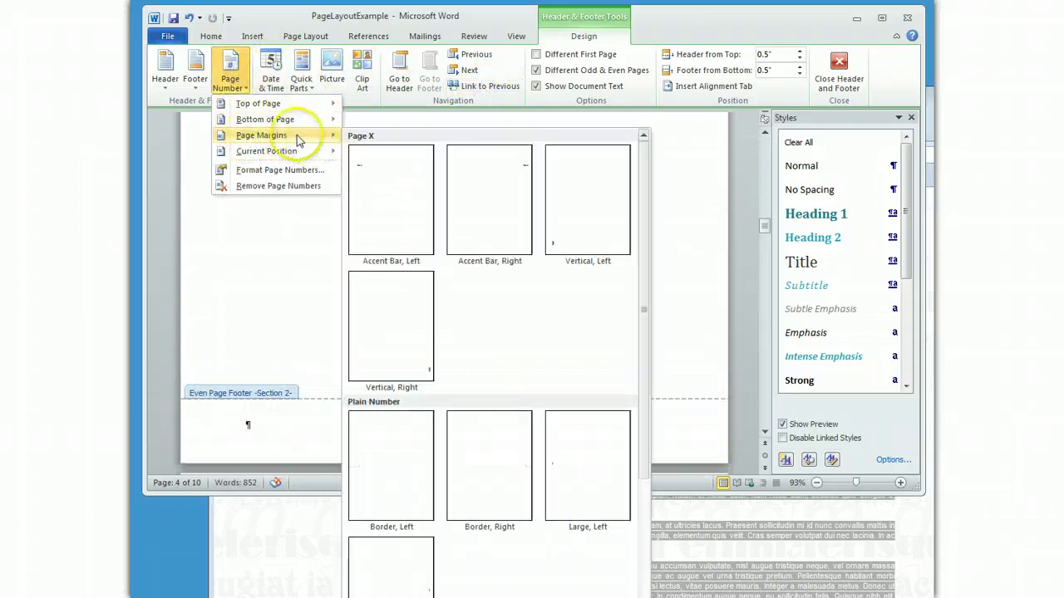
pyautogui.moveTo(293, 151)
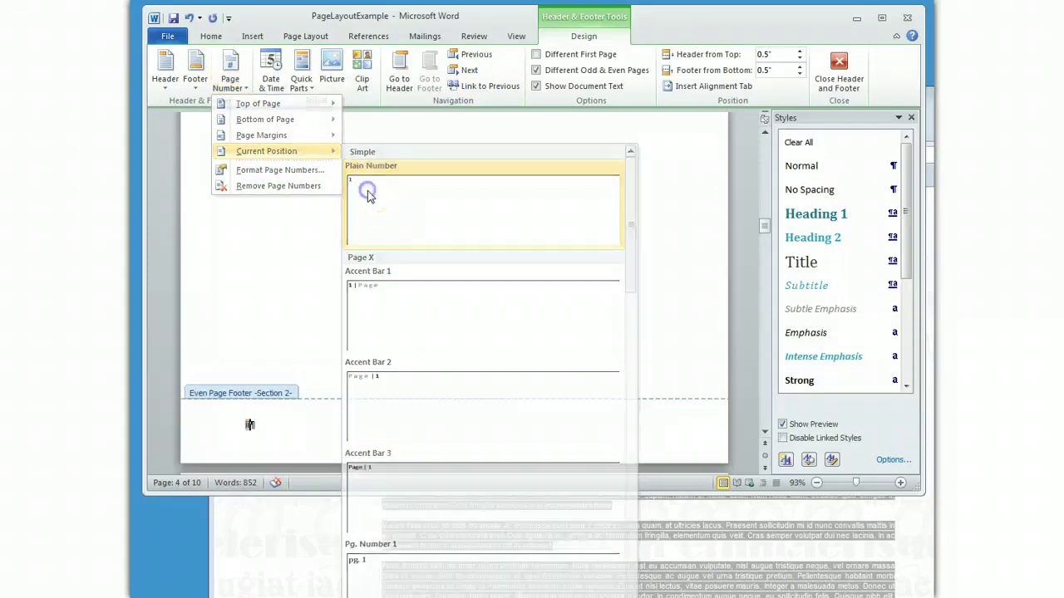
pyautogui.click(370, 196)
# - Check the footers from Section 2 back to Section 1, and leave header and footer editing for the body text
pyautogui.scroll(2, 340, 250)
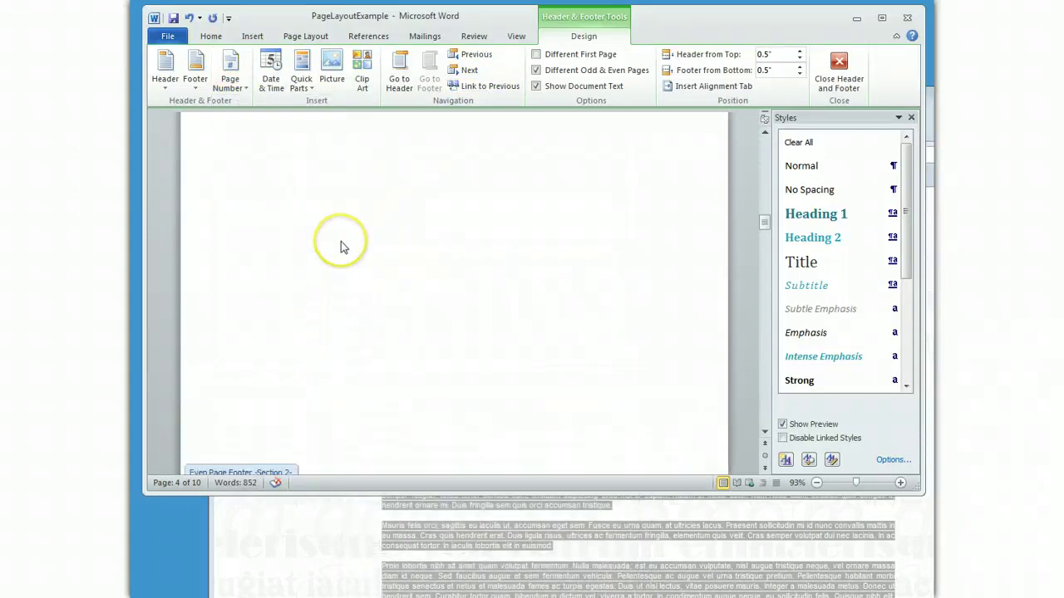
pyautogui.scroll(8, 341, 246)
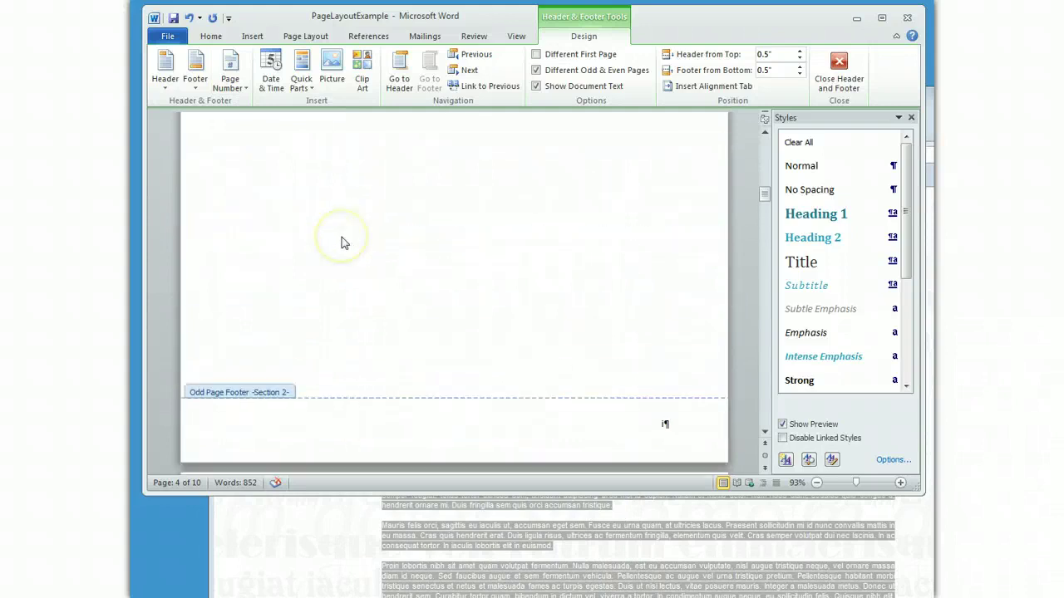
pyautogui.scroll(5, 341, 237)
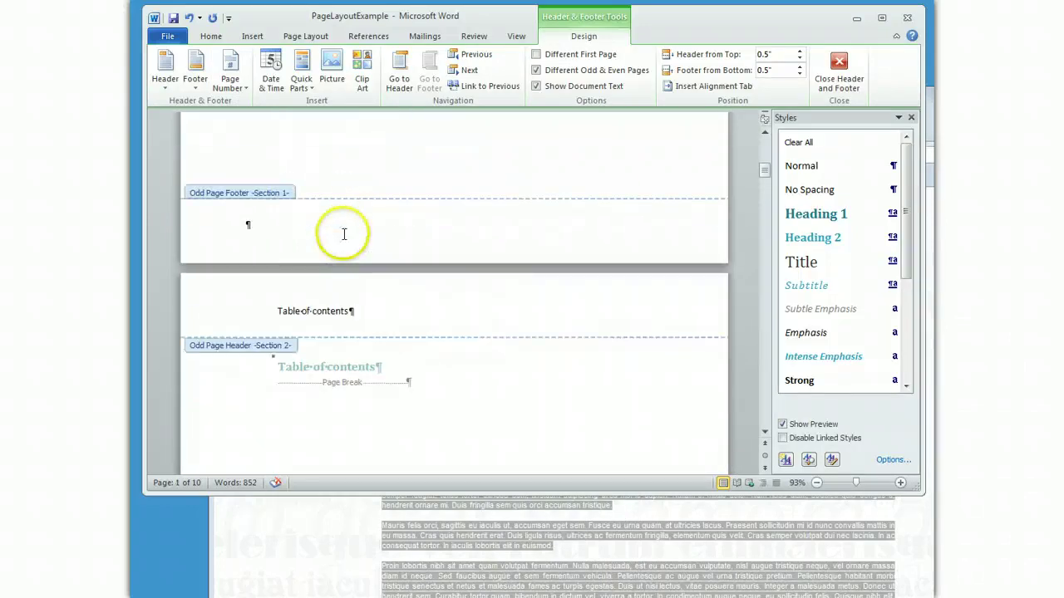
pyautogui.scroll(1, 461, 356)
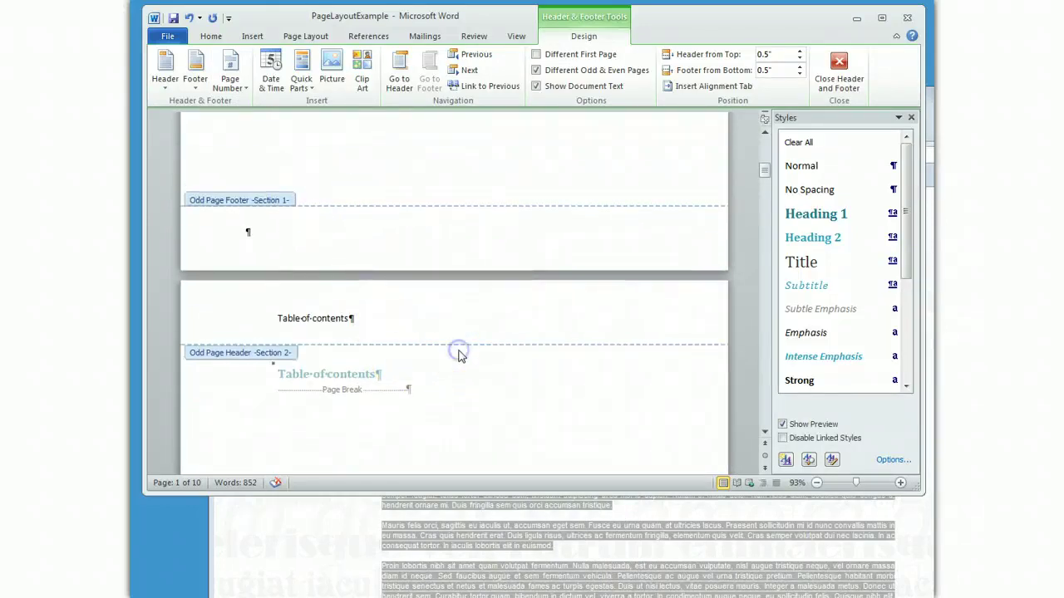
pyautogui.doubleClick(462, 380)
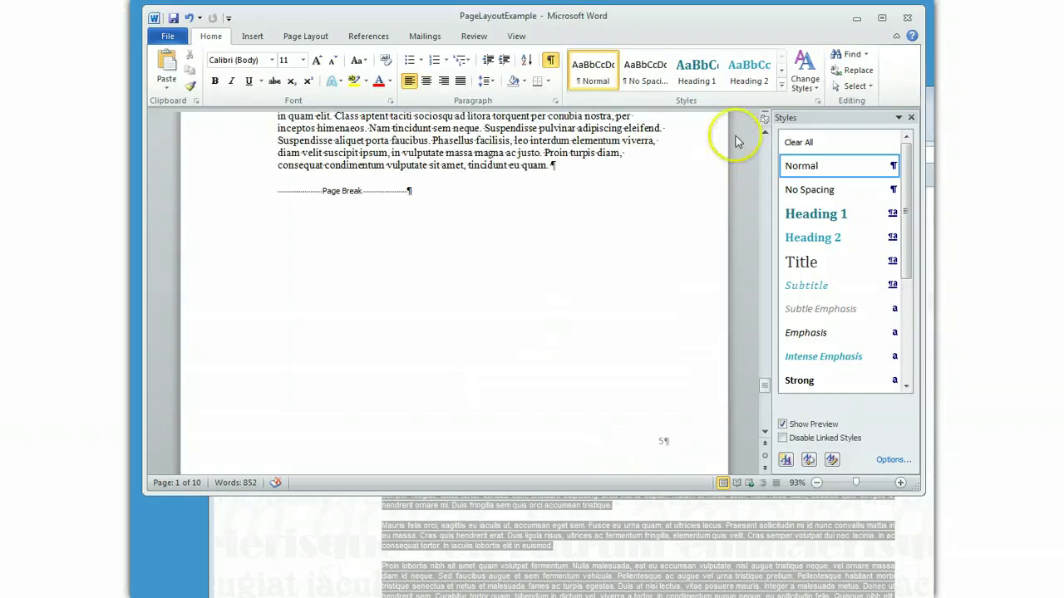
# - Make the document window taller and zoom out to 60% to view the page layout
pyautogui.moveTo(766, 395); pyautogui.dragTo(762, 340)
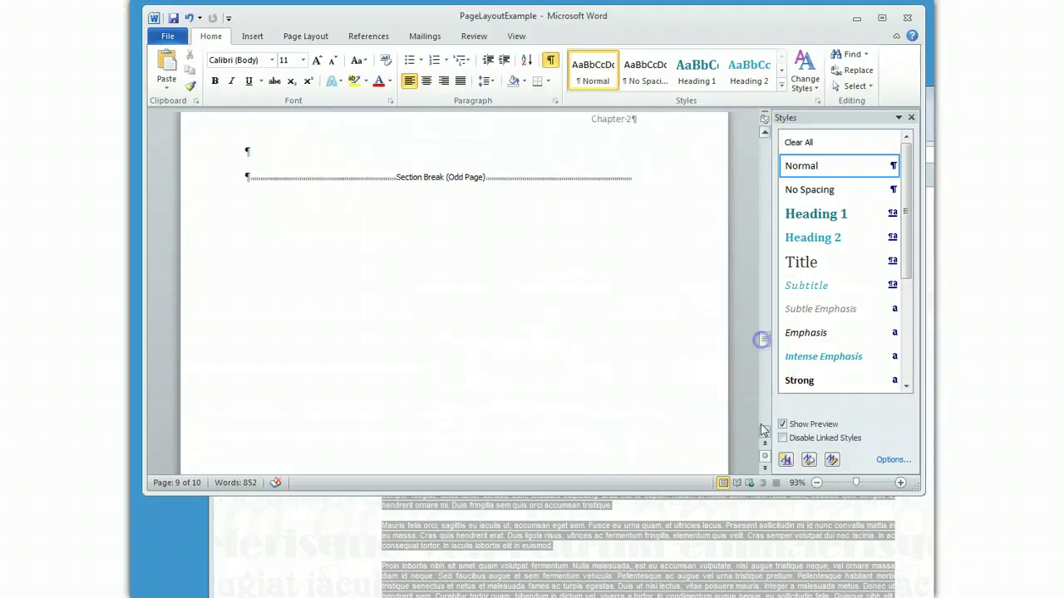
pyautogui.moveTo(914, 490); pyautogui.dragTo(919, 586)
pyautogui.click(818, 572)
pyautogui.click(818, 573)
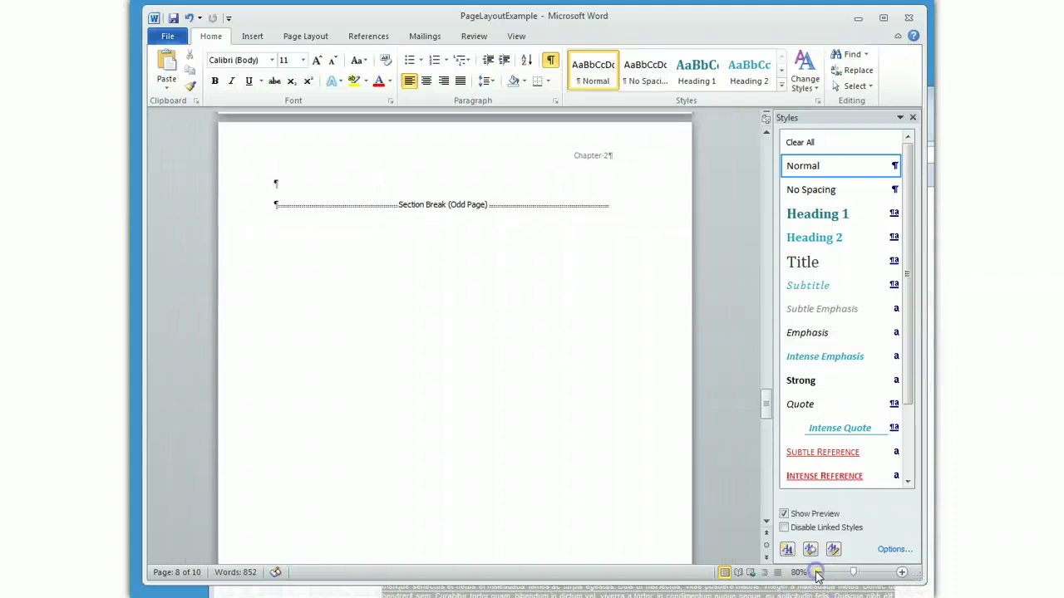
pyautogui.click(818, 572)
pyautogui.click(818, 573)
pyautogui.scroll(3, 682, 444)
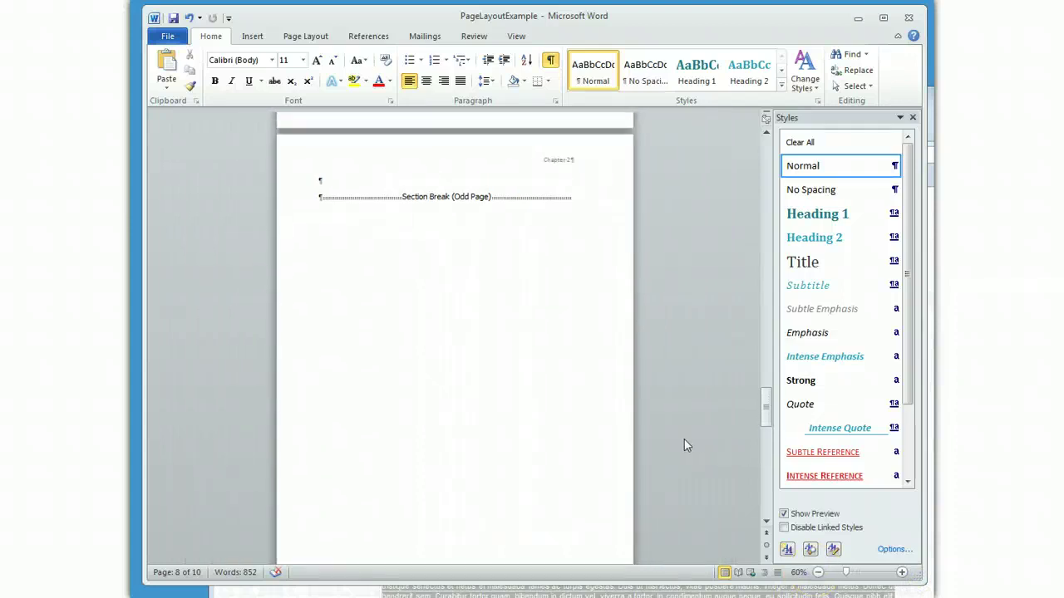
# - Return to the title page and hide the formatting marks
pyautogui.moveTo(767, 397); pyautogui.dragTo(767, 151)
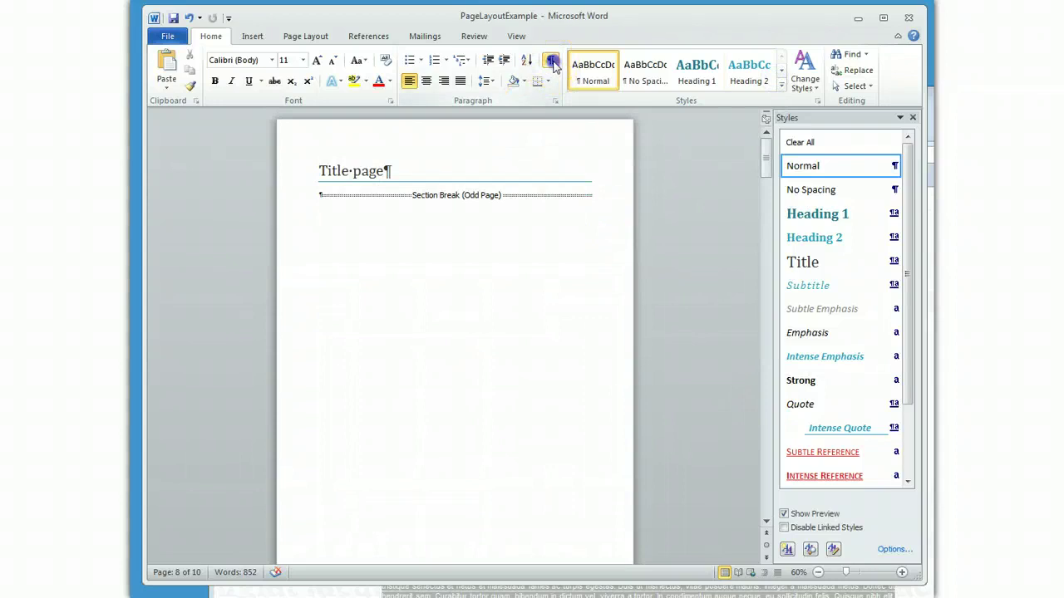
pyautogui.scroll(-4, 685, 335)
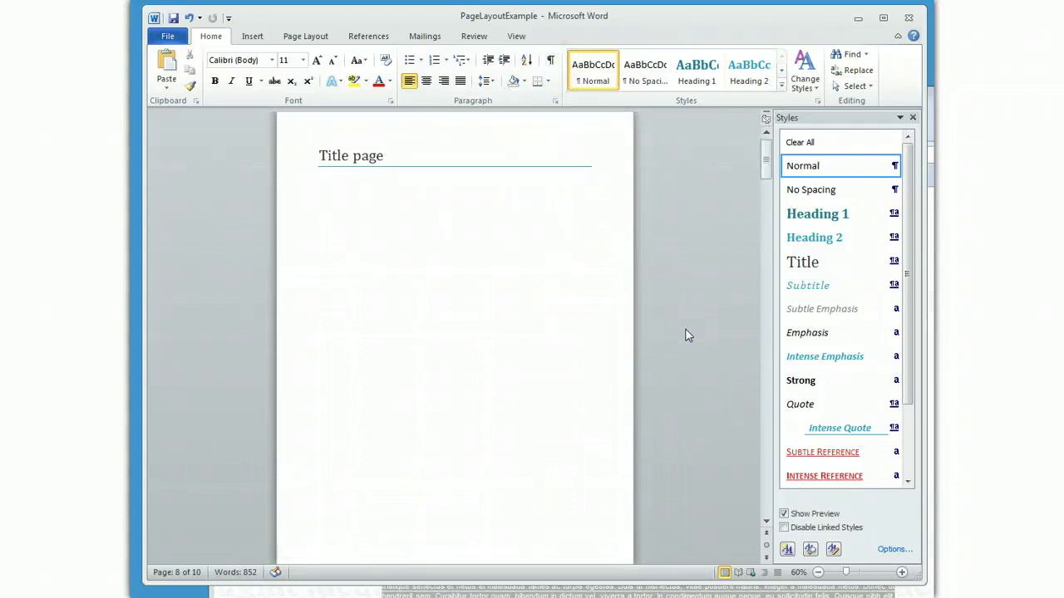
# - Review the headers and footer page numbers from the title page through the table of contents pages
pyautogui.scroll(-2, 686, 334)
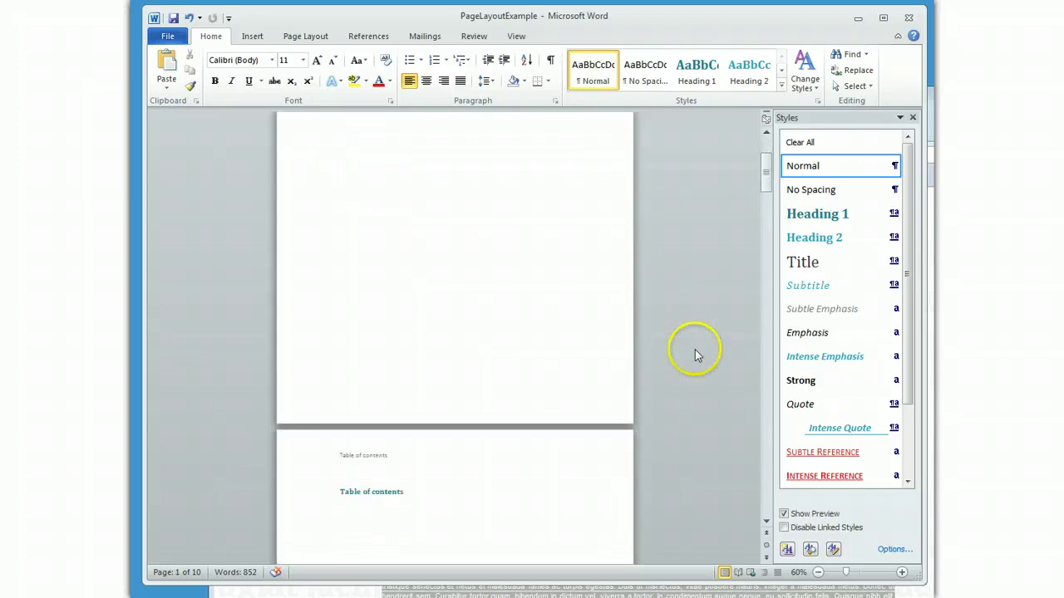
pyautogui.scroll(-12, 694, 350)
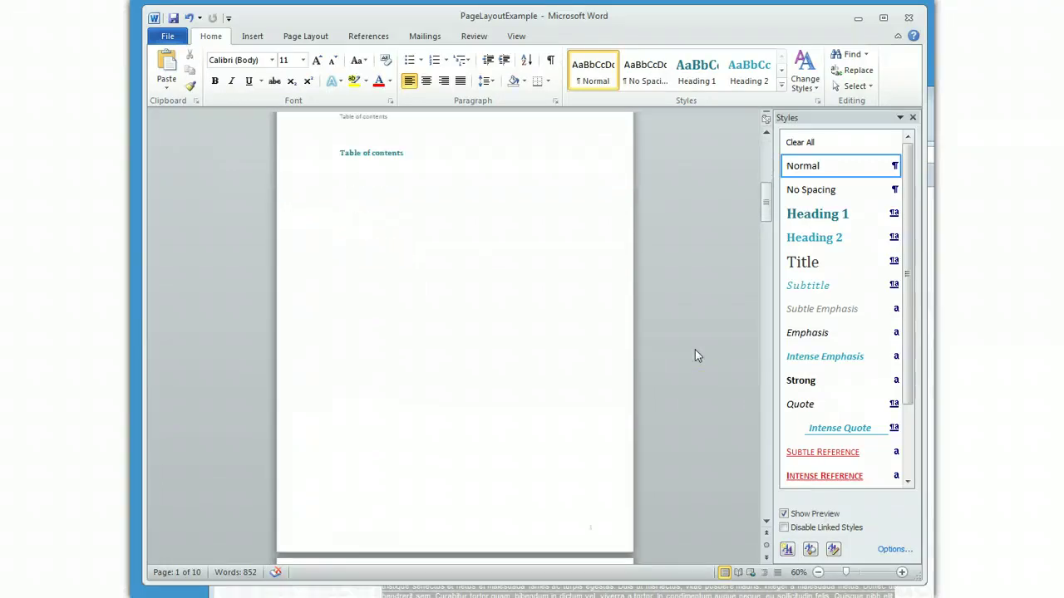
pyautogui.scroll(1, 696, 355)
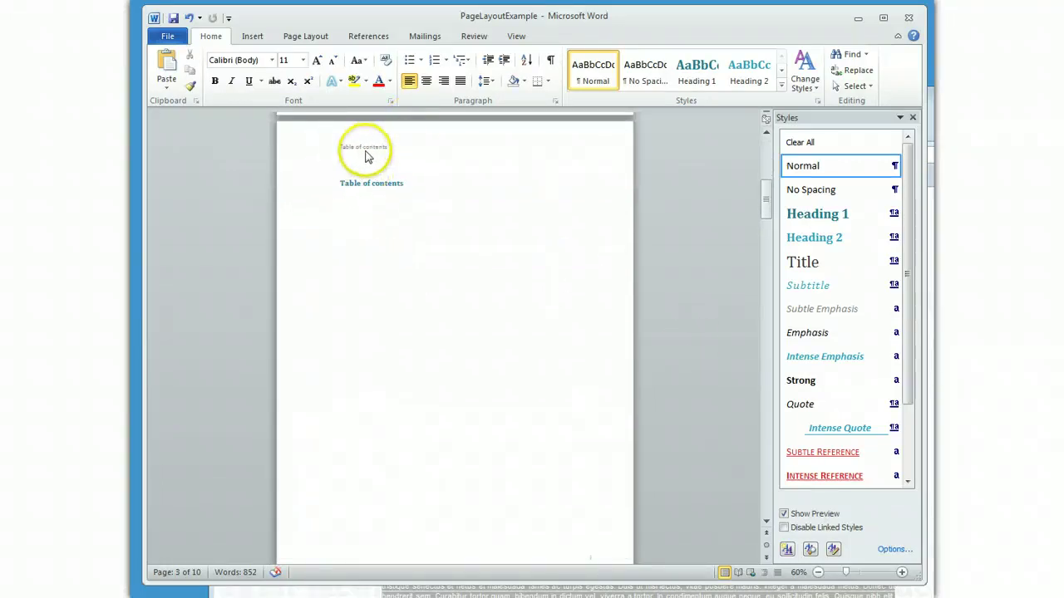
pyautogui.scroll(-8, 593, 230)
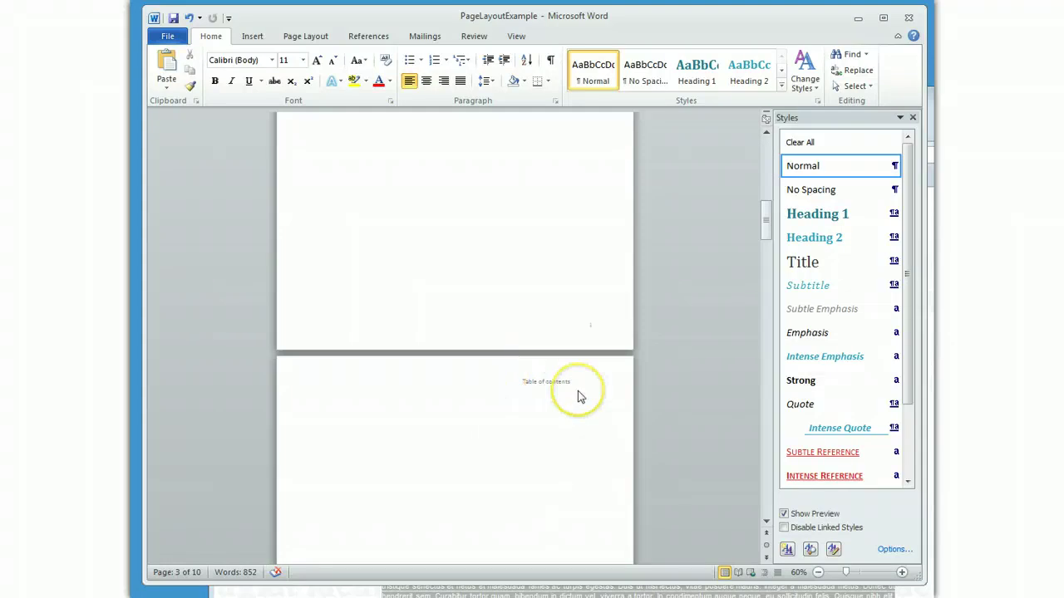
pyautogui.scroll(-12, 653, 424)
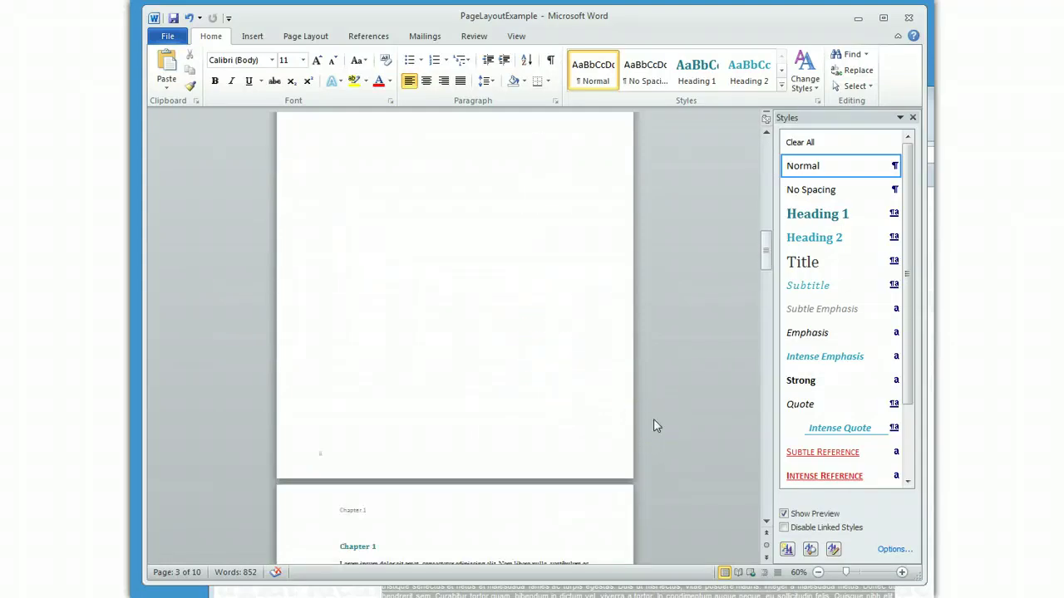
pyautogui.scroll(5, 551, 334)
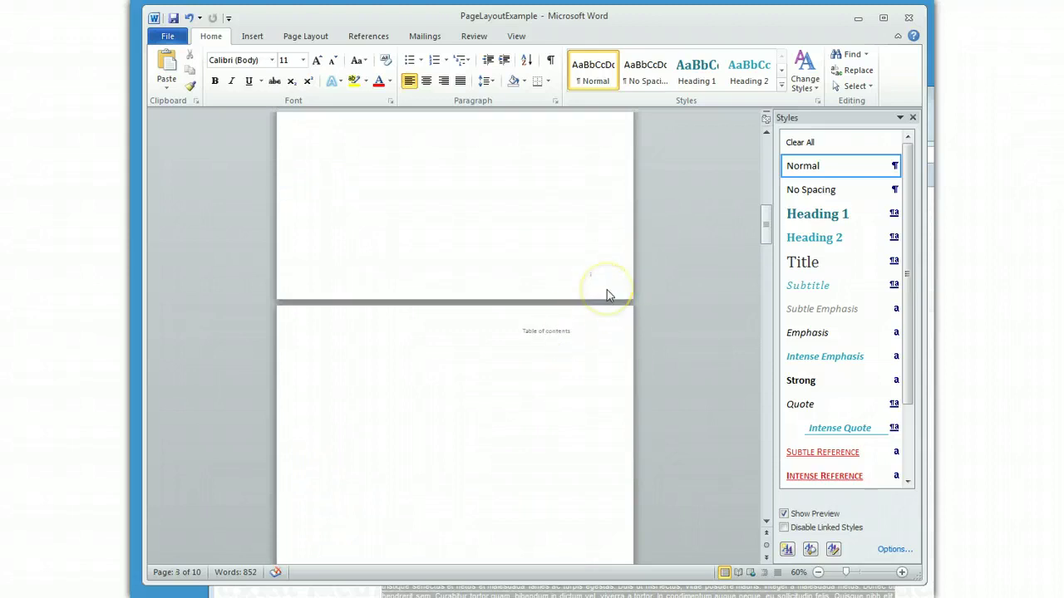
pyautogui.scroll(-8, 607, 295)
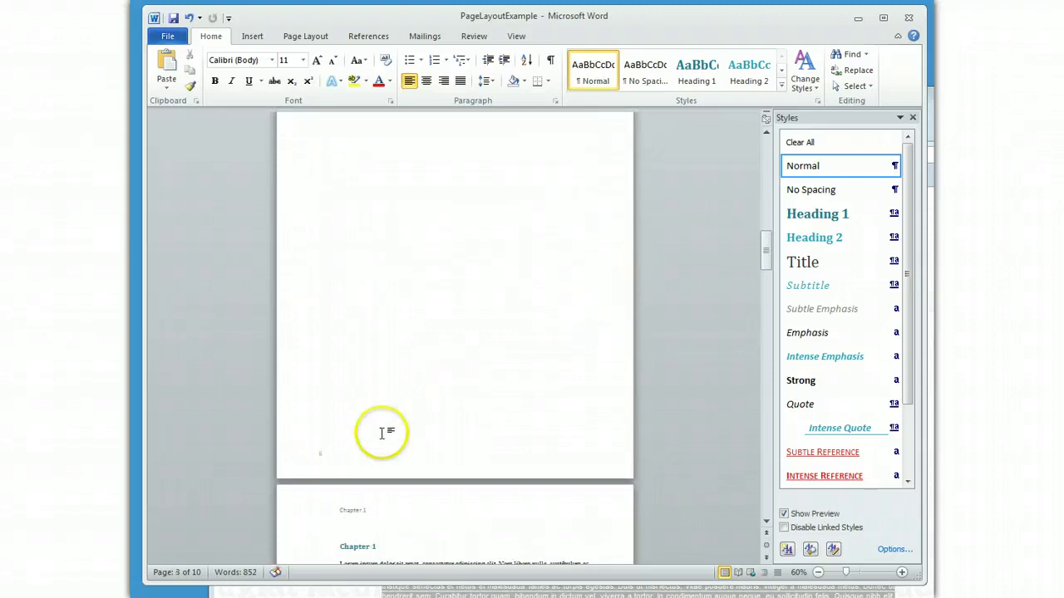
# - Review the odd and even page headers and outer page numbers from Chapter 1 through the end of Chapter 3
pyautogui.scroll(-7, 650, 524)
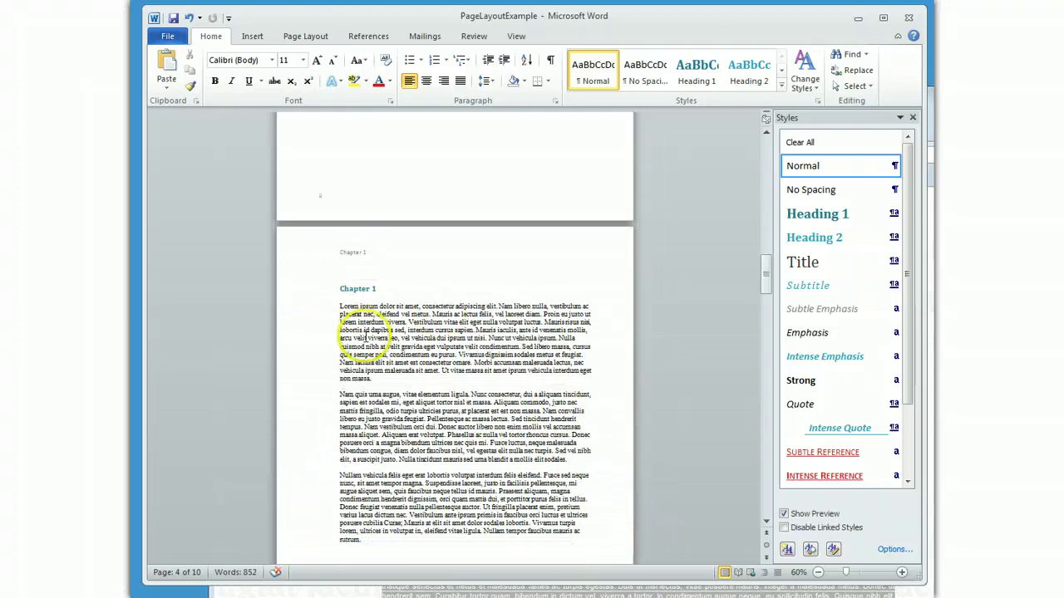
pyautogui.scroll(-5, 368, 285)
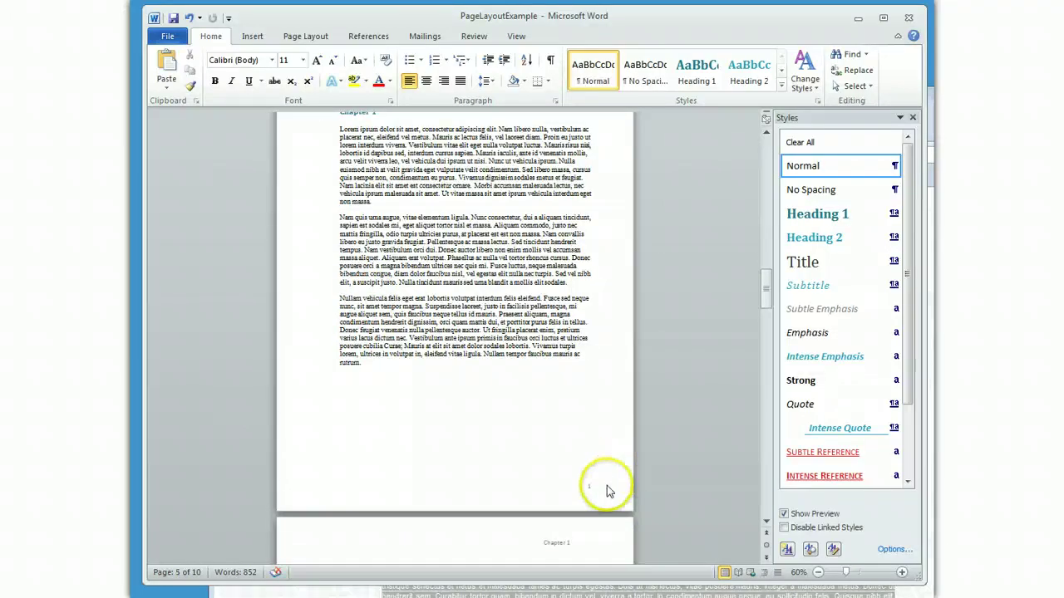
pyautogui.scroll(-9, 606, 490)
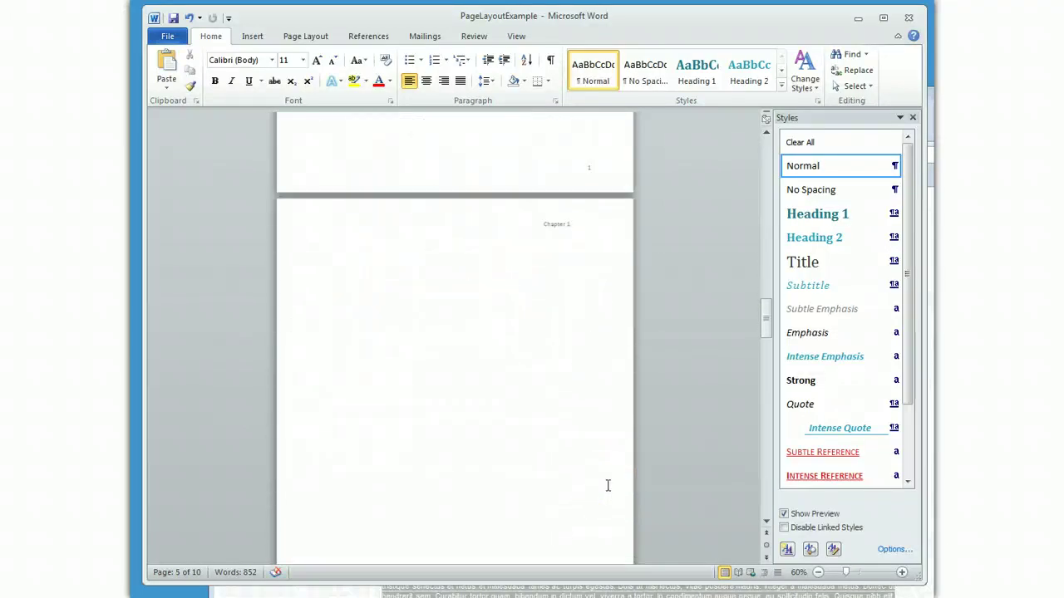
pyautogui.scroll(13, 607, 485)
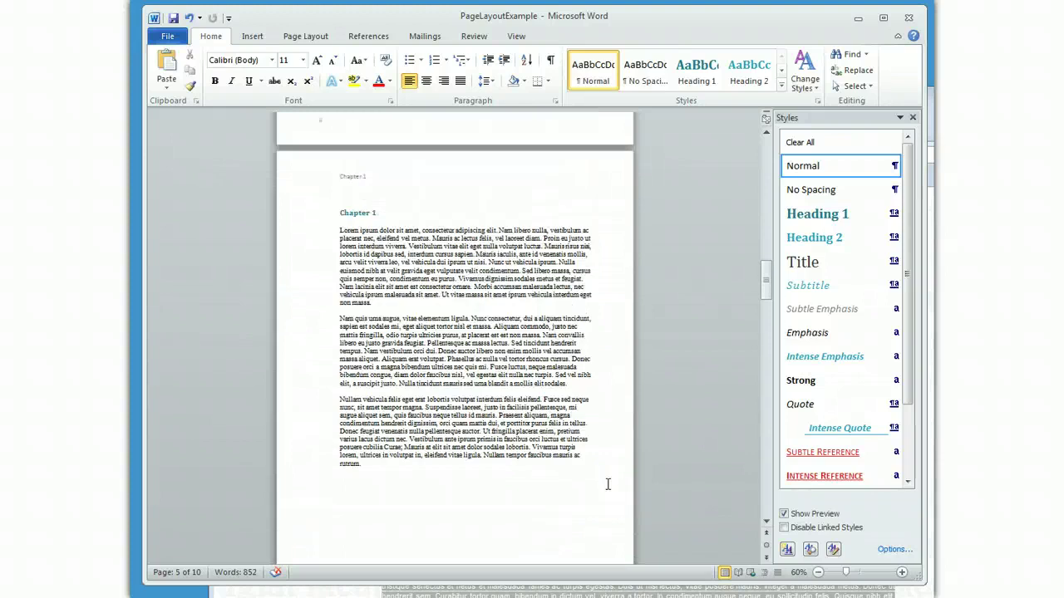
pyautogui.scroll(-5, 637, 518)
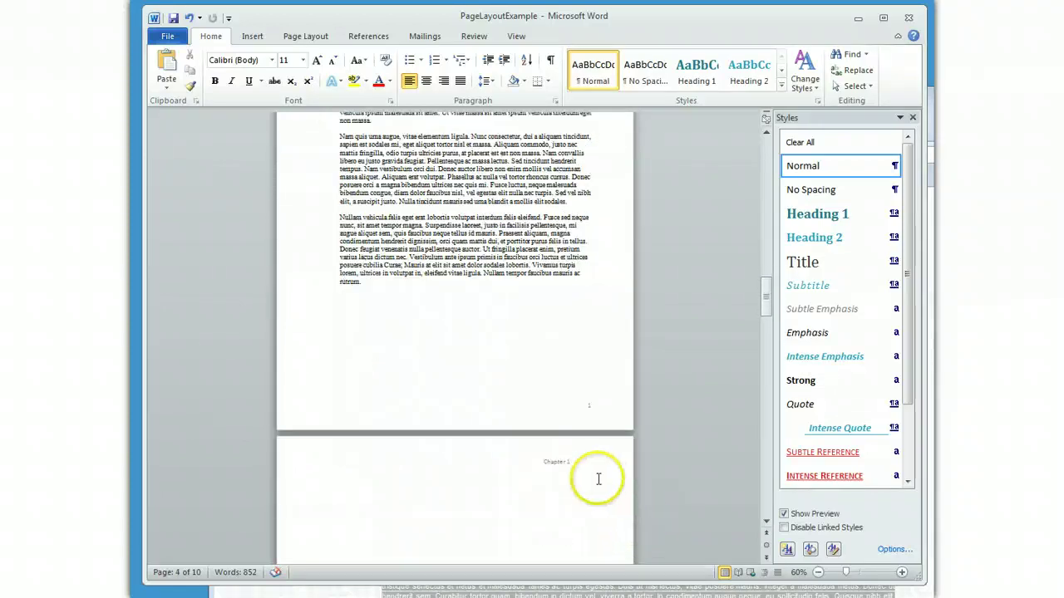
pyautogui.scroll(-12, 589, 480)
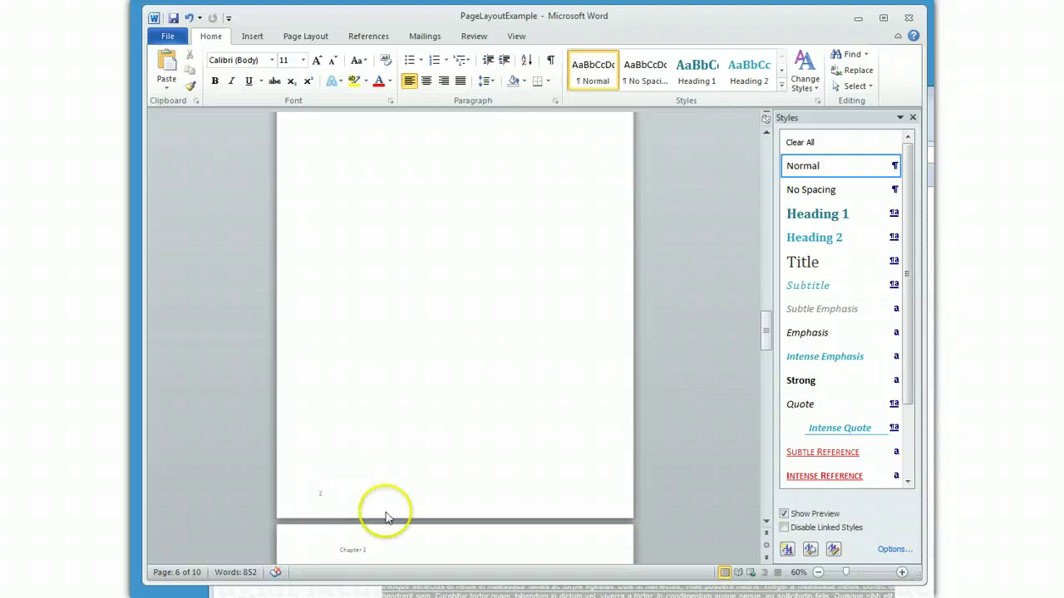
pyautogui.scroll(-6, 399, 519)
pyautogui.scroll(-10, 436, 532)
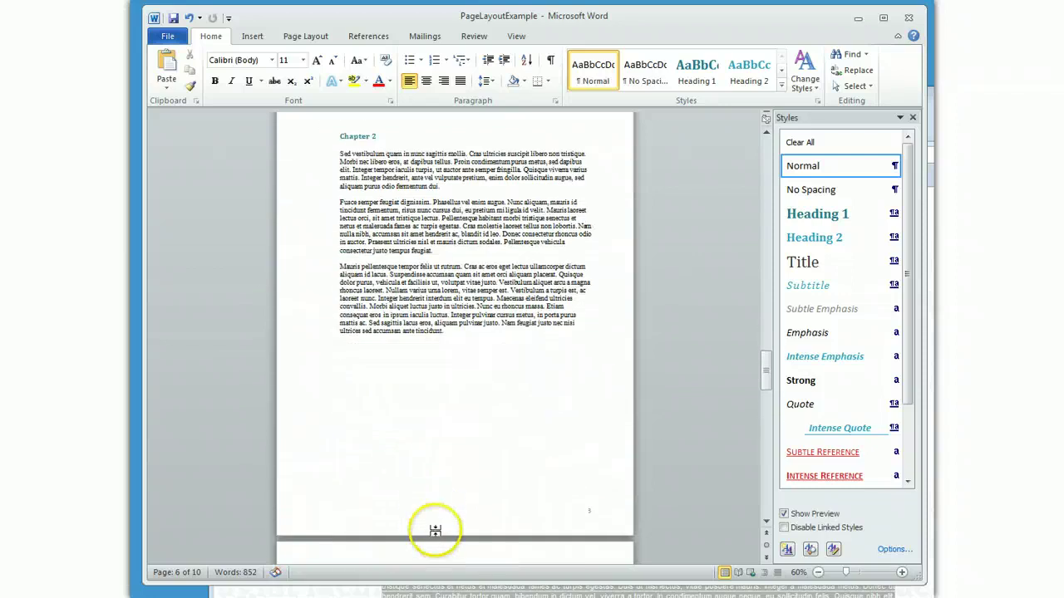
pyautogui.scroll(-11, 602, 518)
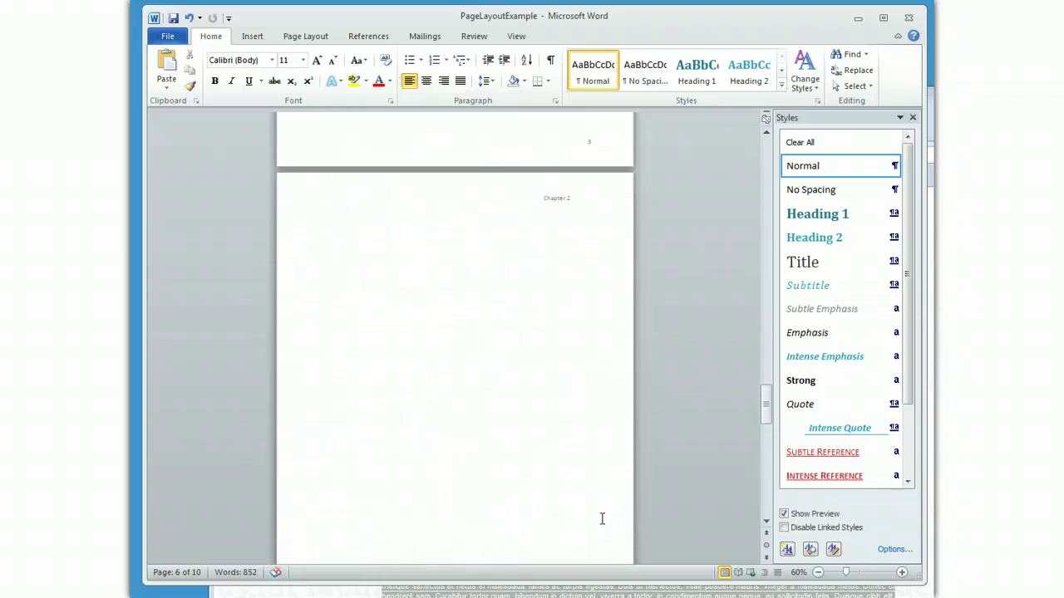
pyautogui.scroll(-10, 374, 513)
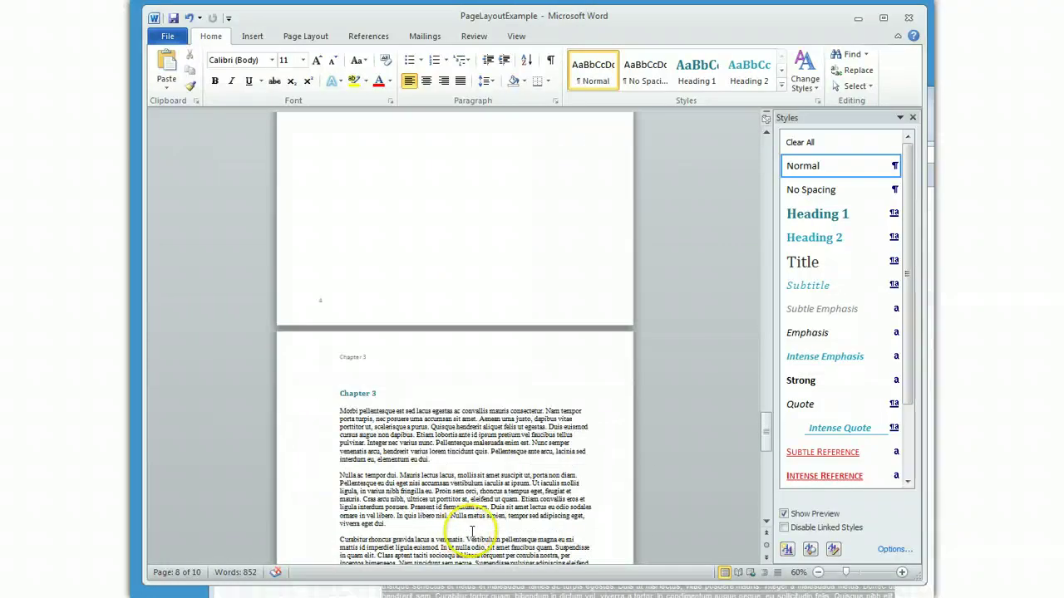
pyautogui.scroll(-10, 497, 533)
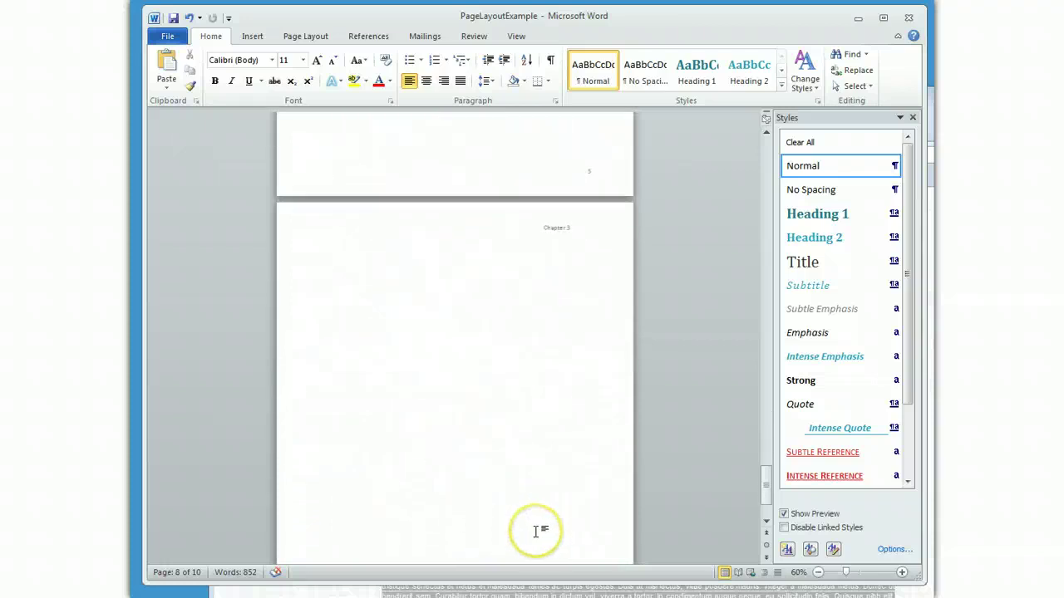
# - Show the formatting marks and delete the page break after the last paragraph of Chapter 3
pyautogui.click(475, 418)
pyautogui.scroll(5, 474, 416)
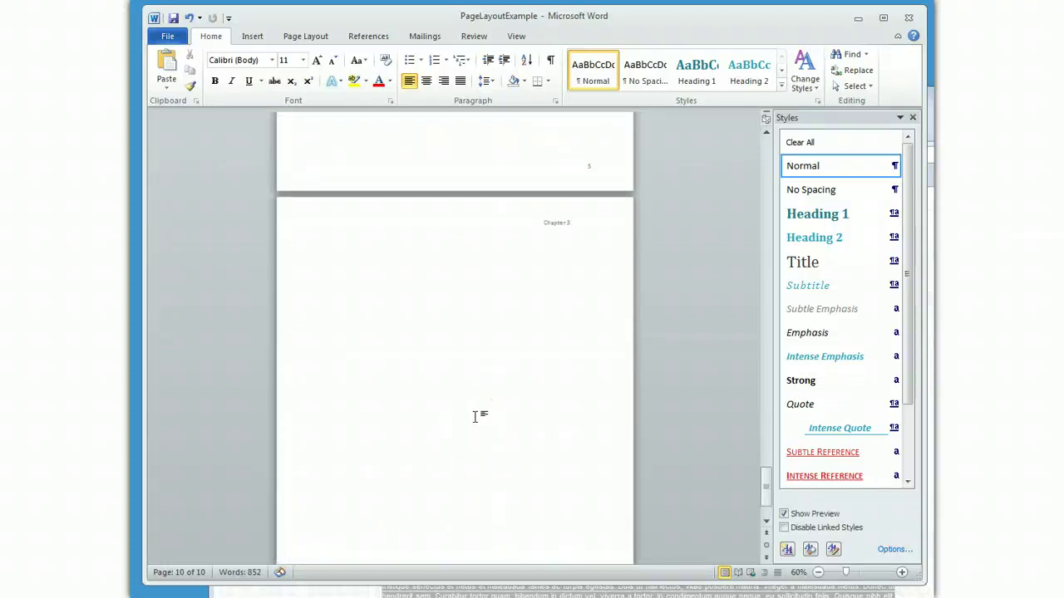
pyautogui.click(550, 60)
pyautogui.click(441, 422)
pyautogui.scroll(2, 440, 419)
pyautogui.scroll(4, 441, 421)
pyautogui.click(363, 299)
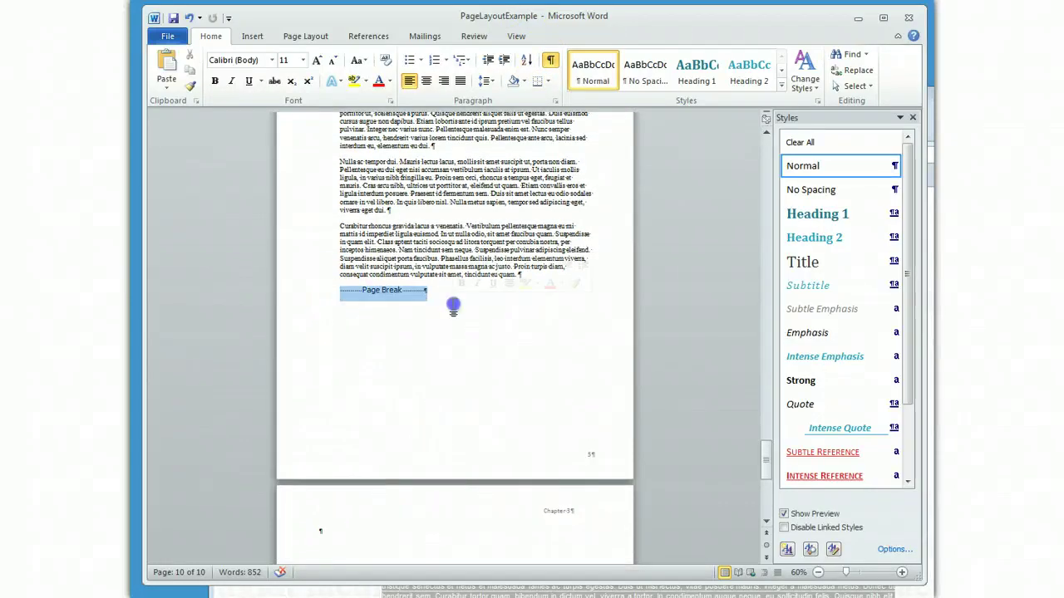
pyautogui.press('Delete')
pyautogui.click(590, 340)
# - Delete the page break at the end of Chapter 2, keeping its odd-page section break
pyautogui.scroll(5, 590, 342)
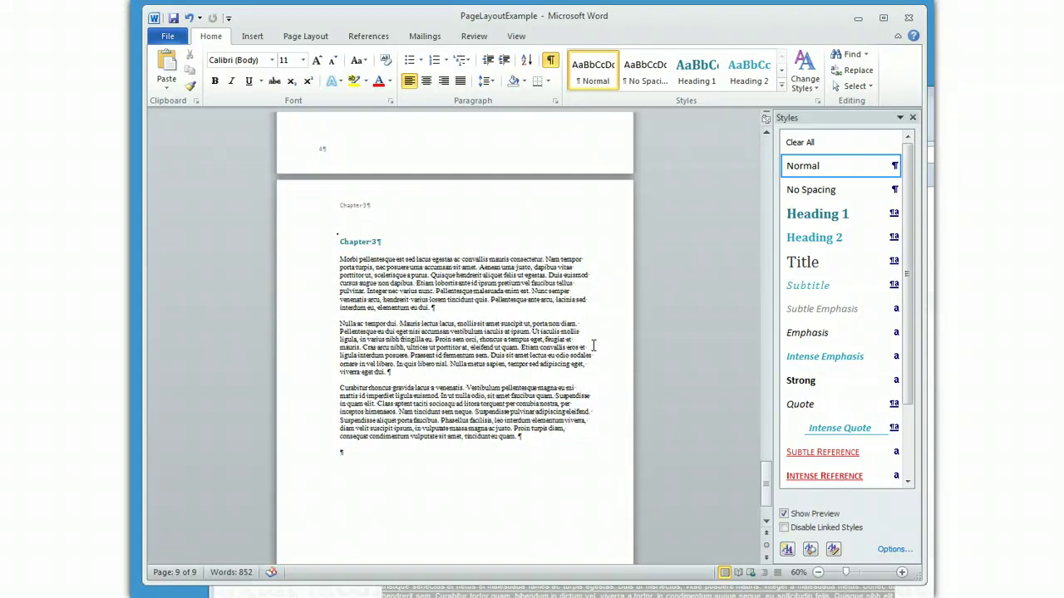
pyautogui.scroll(10, 594, 346)
pyautogui.click(423, 214)
pyautogui.scroll(5, 423, 231)
pyautogui.click(359, 200)
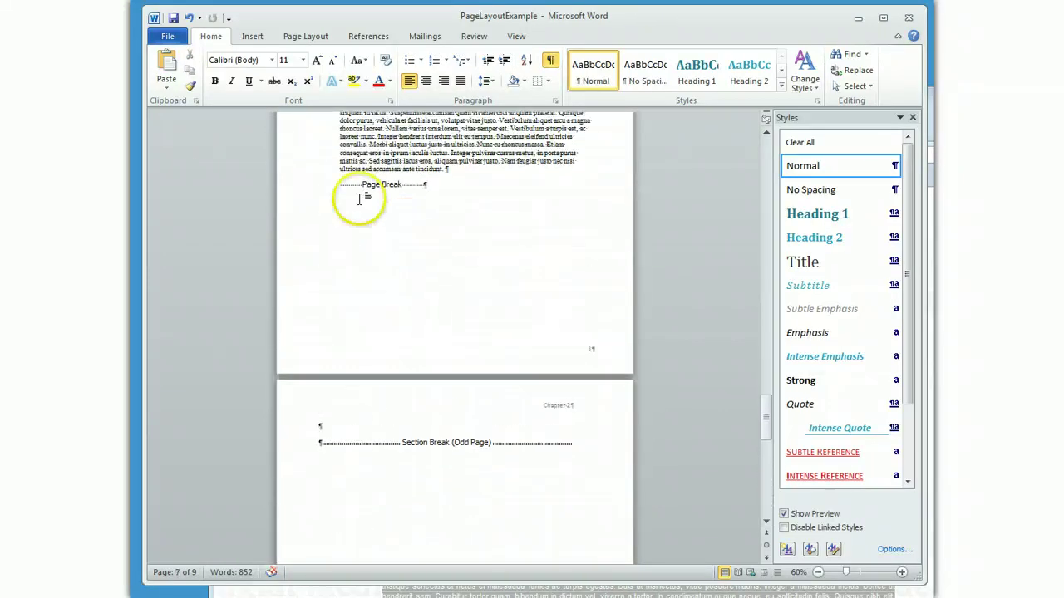
pyautogui.click(498, 202)
pyautogui.press('BackSpace')
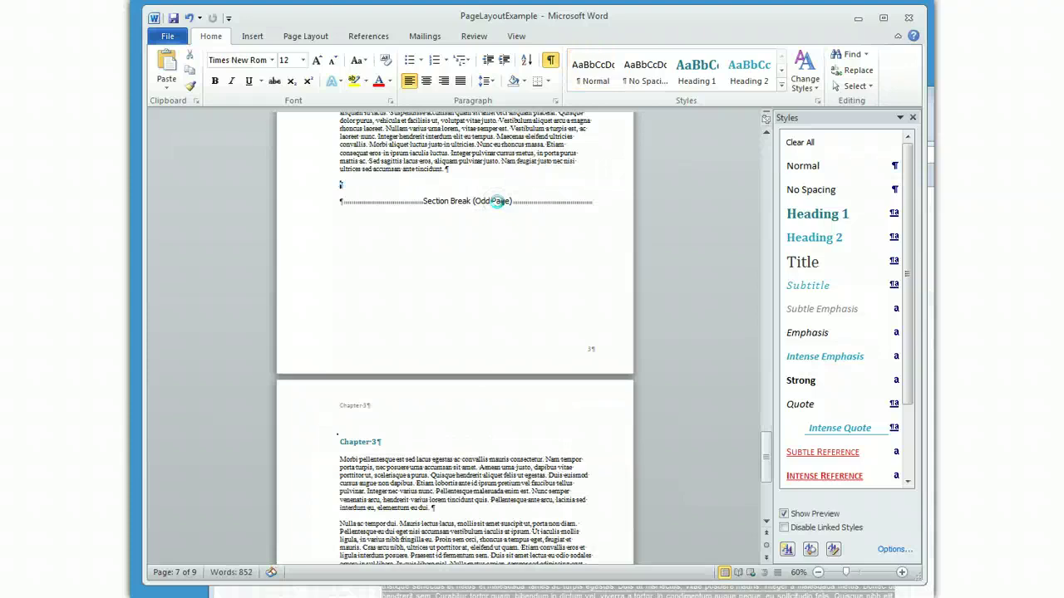
# - Delete the page break at the end of Chapter 1, keeping its odd-page section break
pyautogui.scroll(10, 495, 195)
pyautogui.scroll(15, 498, 195)
pyautogui.click(384, 182)
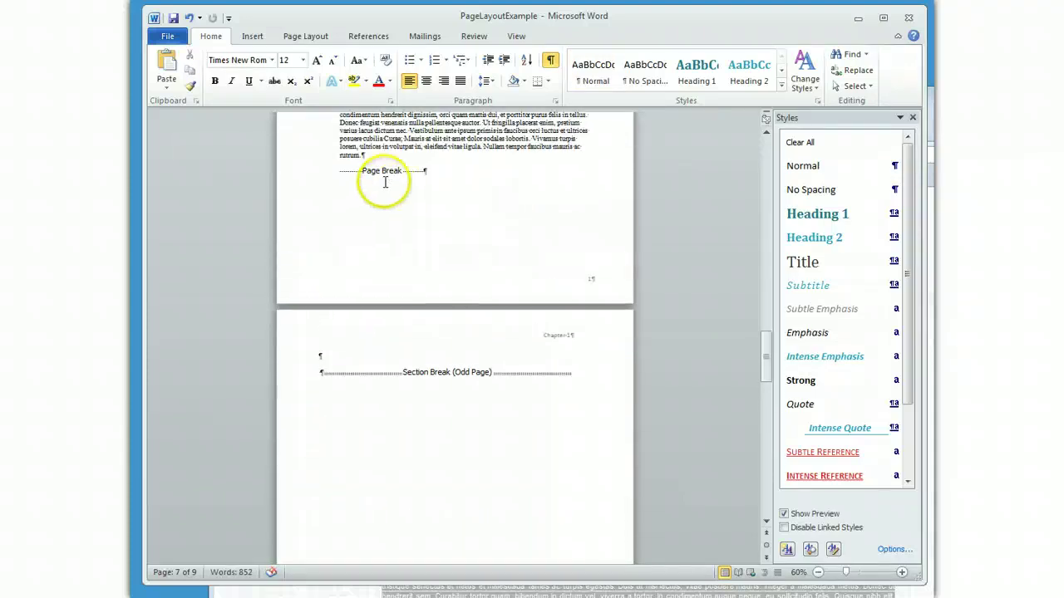
pyautogui.click(325, 171)
pyautogui.press('Delete')
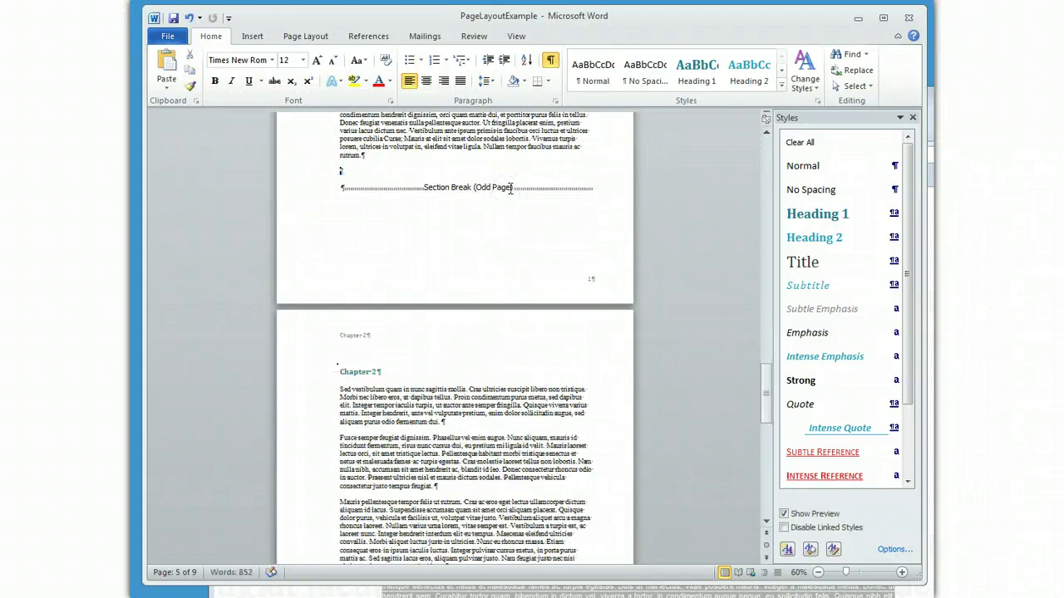
# - Delete the page break below the Table of contents heading
pyautogui.scroll(6, 508, 189)
pyautogui.scroll(10, 511, 187)
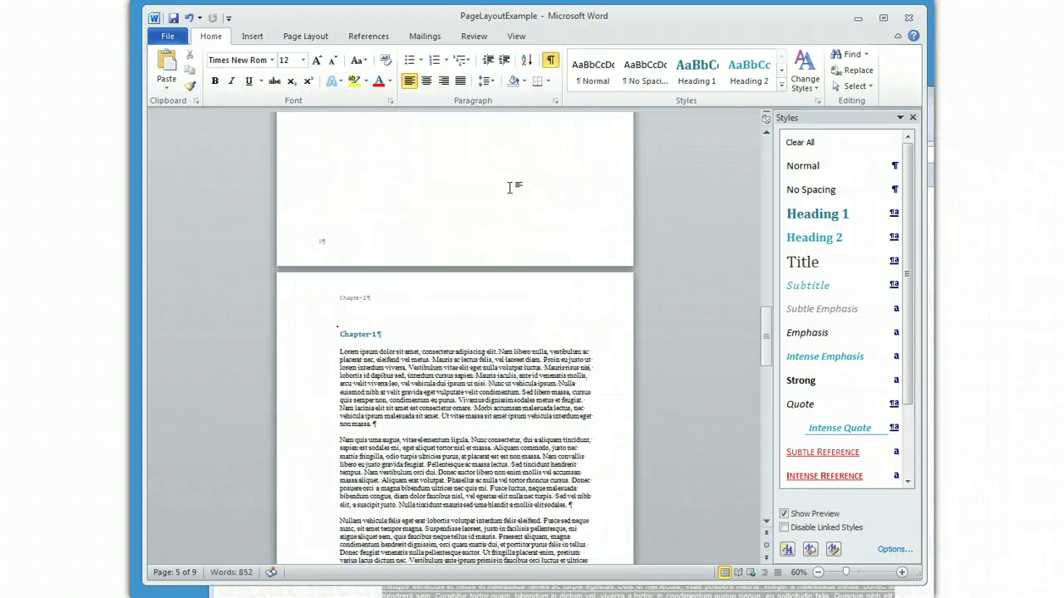
pyautogui.scroll(8, 511, 191)
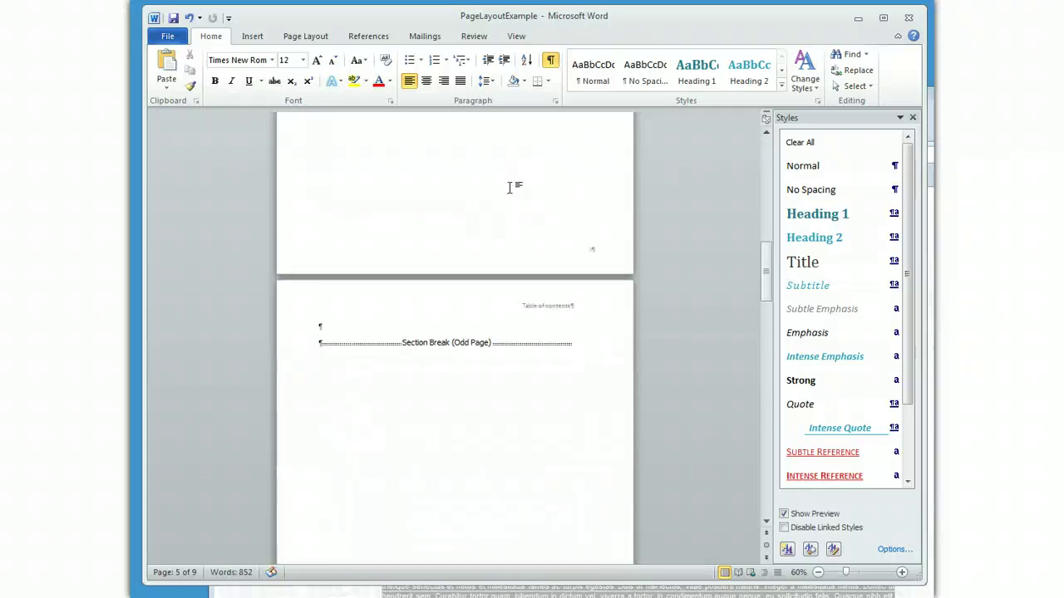
pyautogui.scroll(2, 510, 188)
pyautogui.click(347, 198)
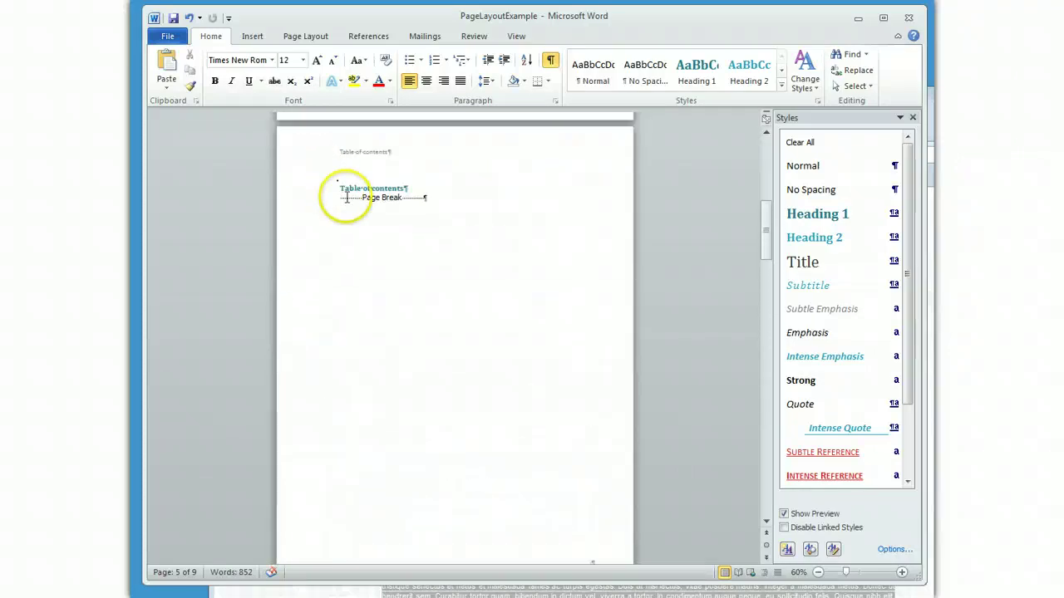
pyautogui.moveTo(338, 199); pyautogui.dragTo(437, 211)
pyautogui.press('Delete')
# - Examine how the pages and page numbers run between the table of contents and Chapter 3 without the page breaks
pyautogui.scroll(-4, 451, 207)
pyautogui.scroll(-5, 451, 214)
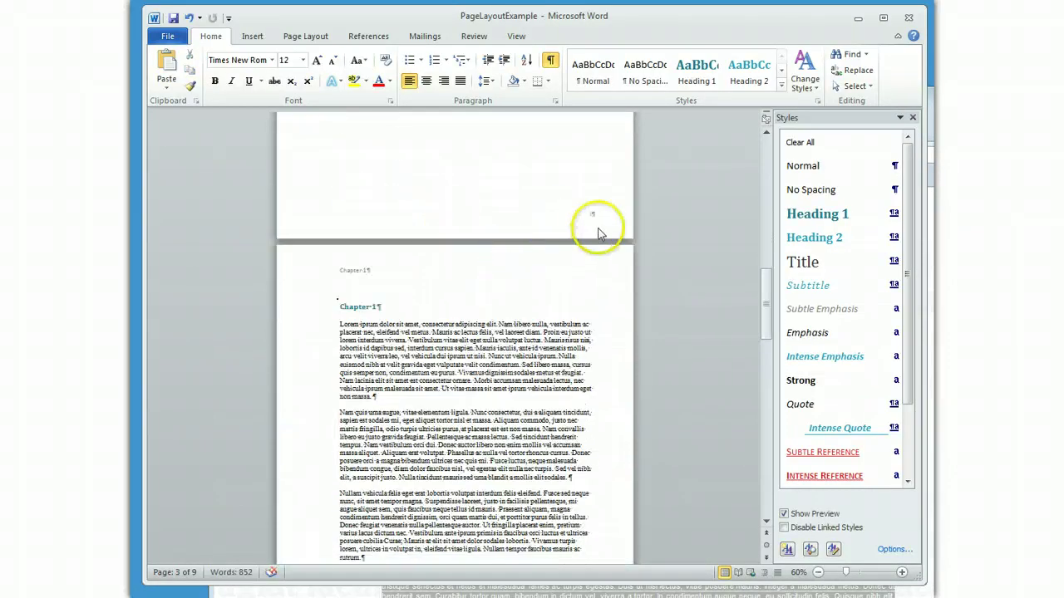
pyautogui.scroll(-5, 597, 236)
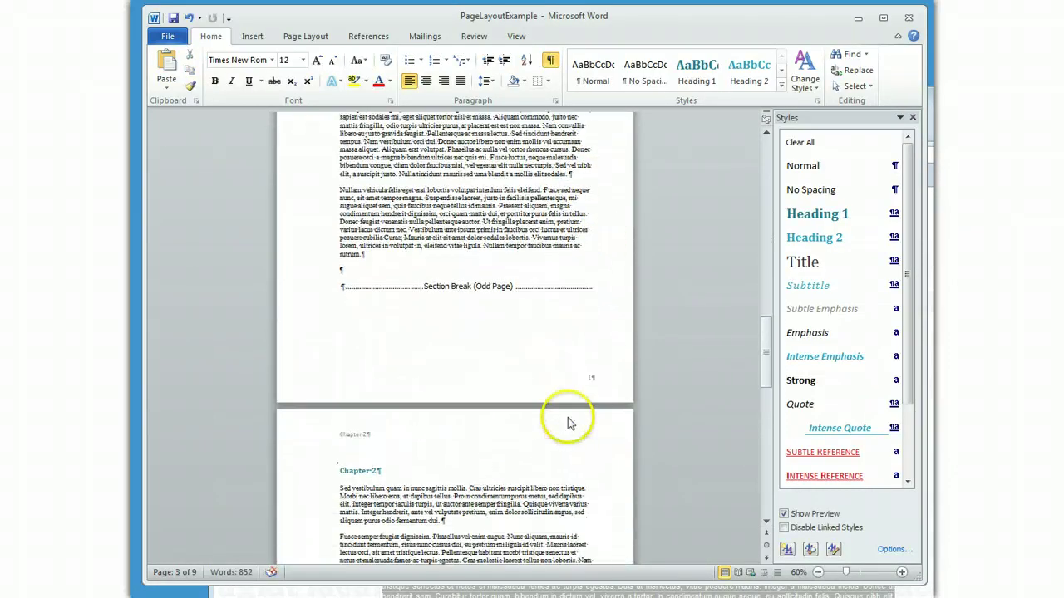
pyautogui.scroll(-4, 570, 413)
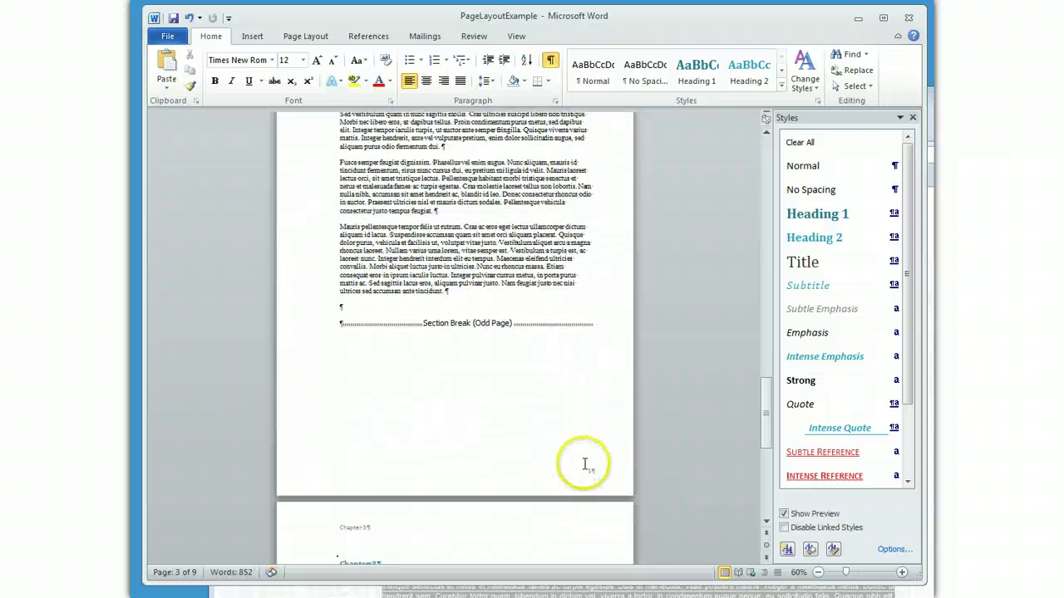
pyautogui.scroll(5, 600, 460)
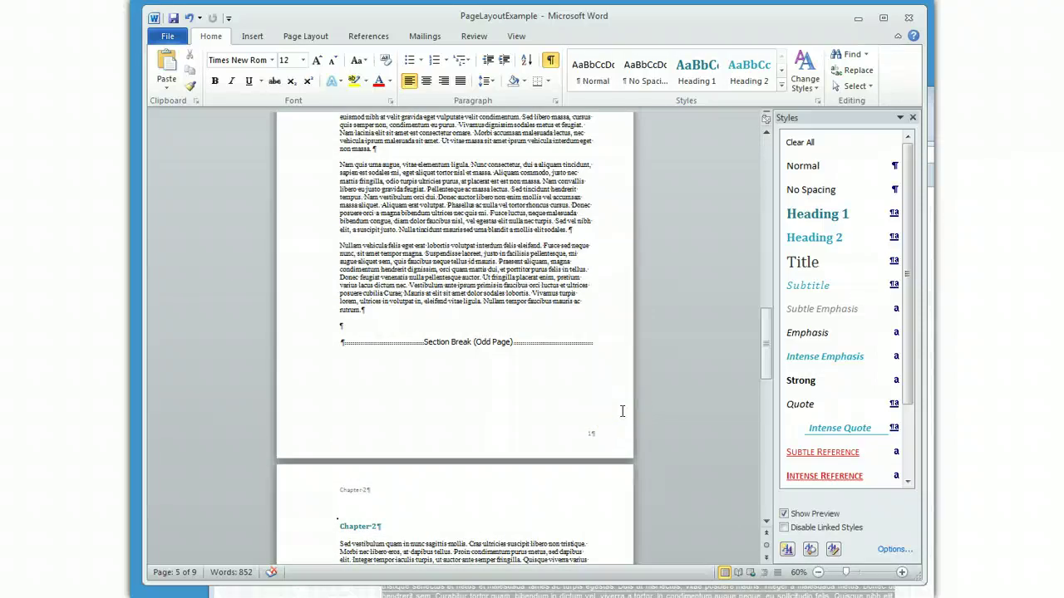
pyautogui.scroll(10, 625, 306)
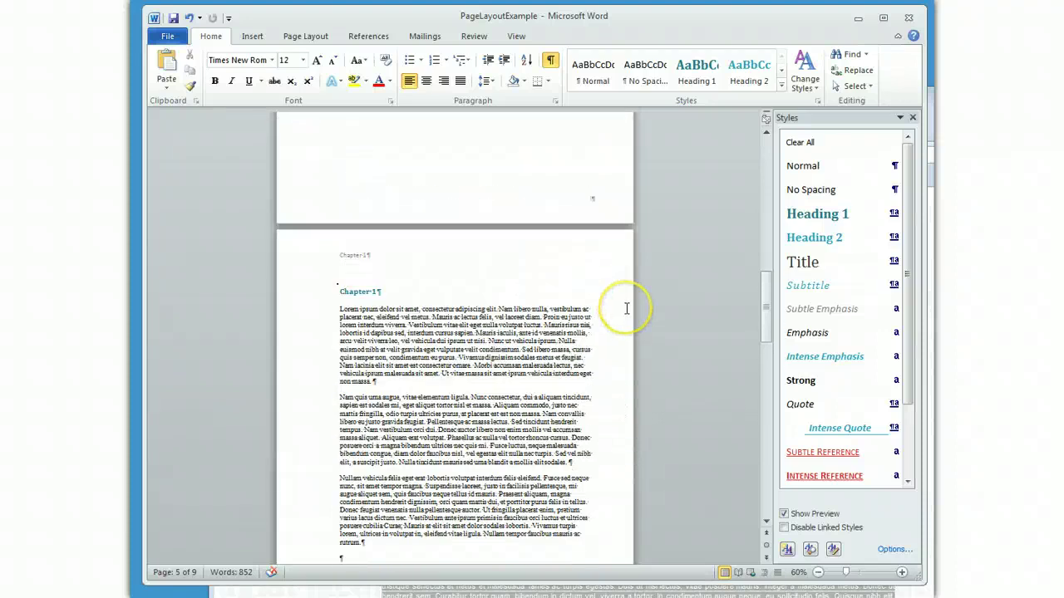
pyautogui.scroll(5, 626, 309)
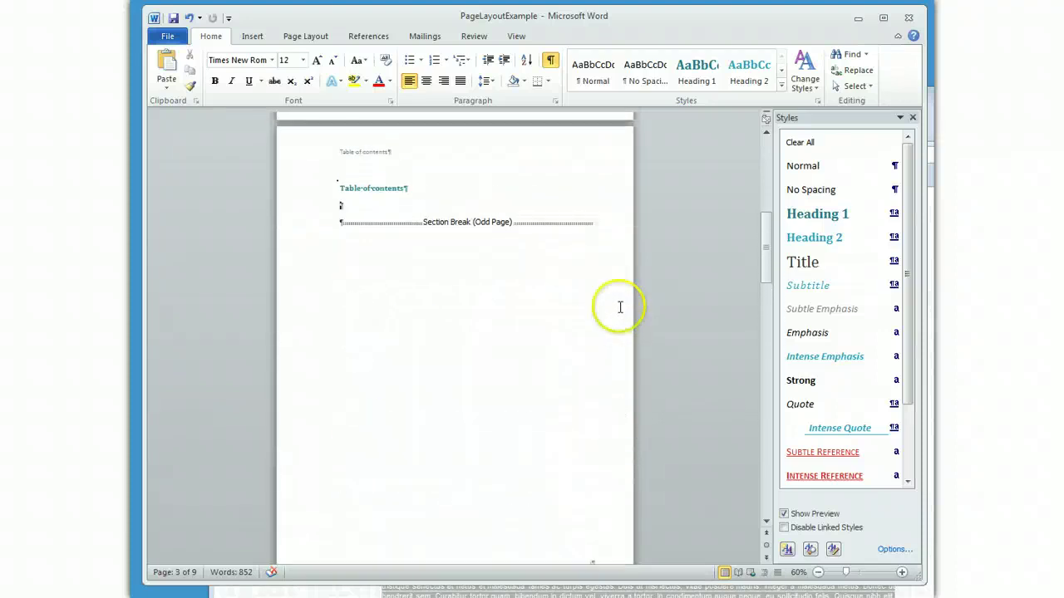
# - Add an empty paragraph below the Table of contents heading, insert a page break there, and check the following even page
pyautogui.scroll(-2, 491, 303)
pyautogui.scroll(1, 487, 295)
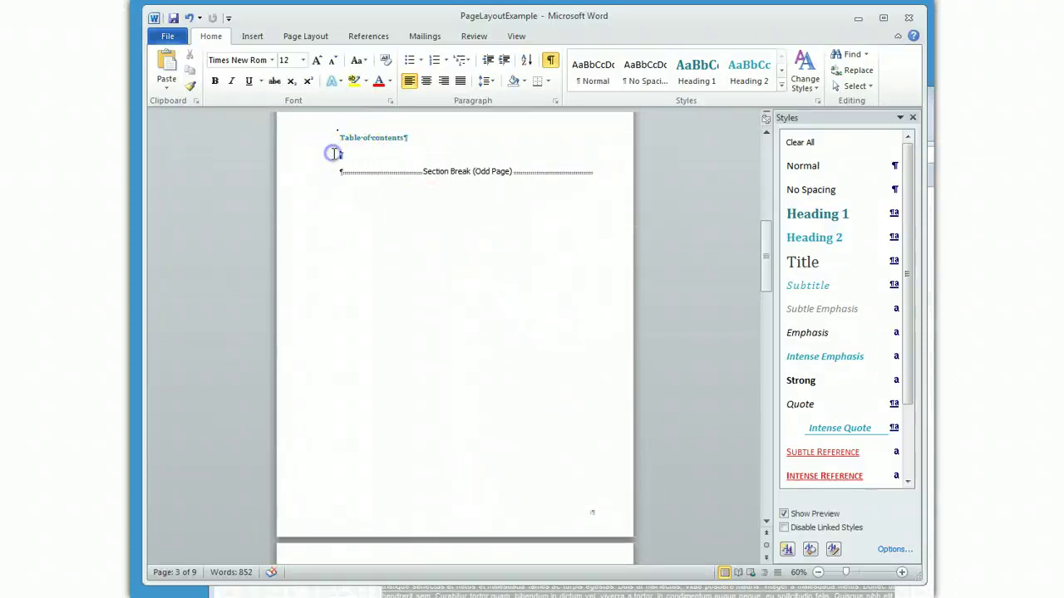
pyautogui.press('Return')
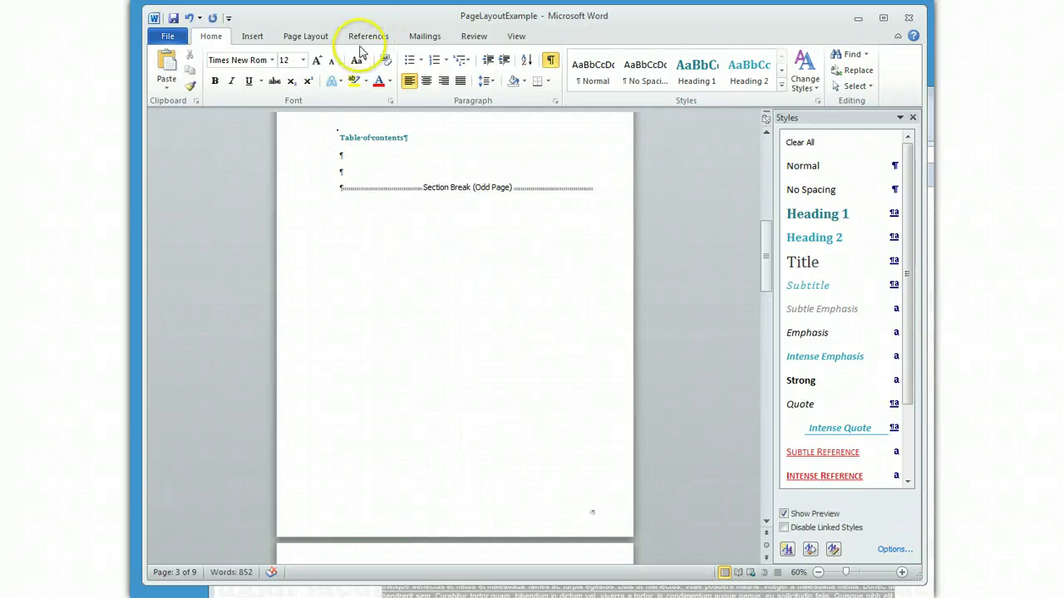
pyautogui.click(260, 39)
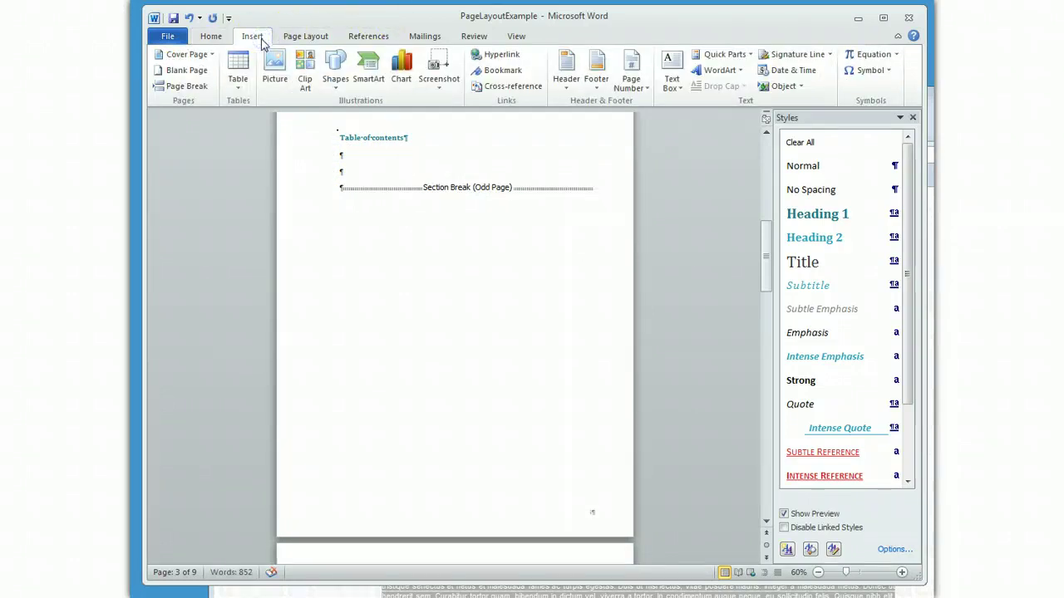
pyautogui.click(184, 85)
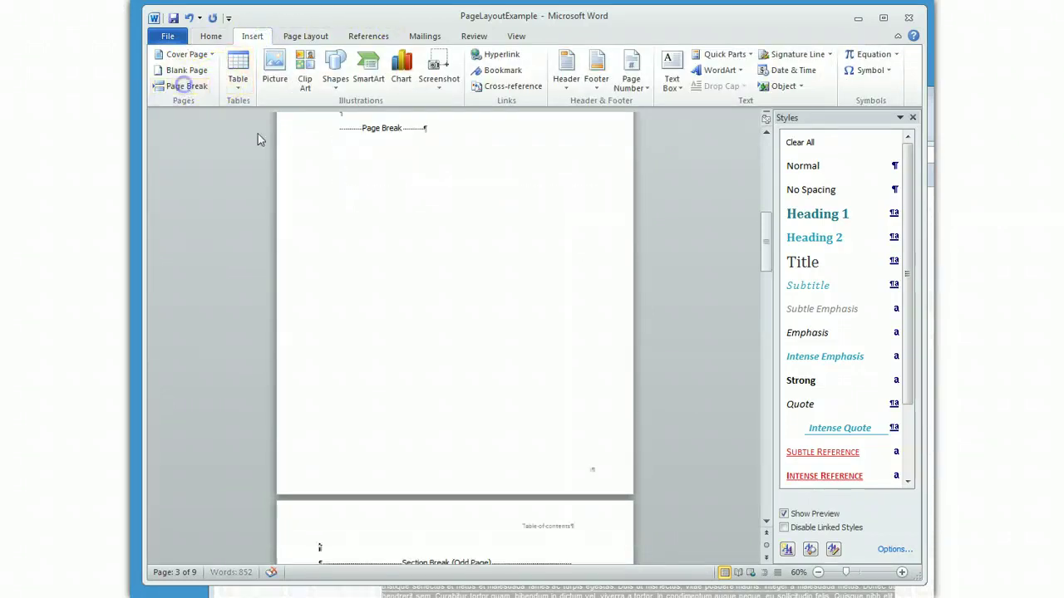
pyautogui.scroll(-10, 444, 240)
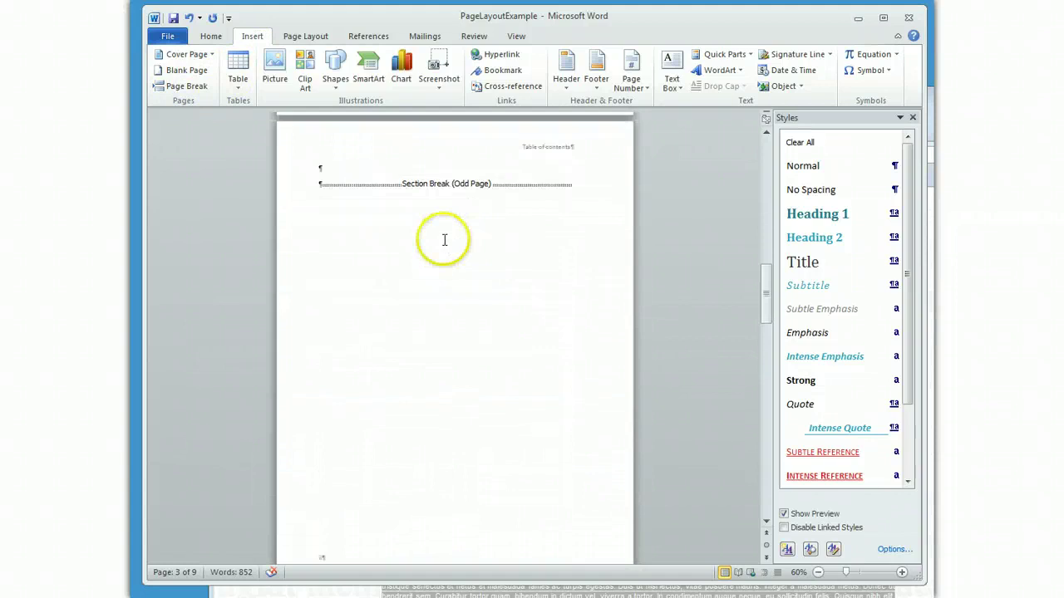
pyautogui.click(320, 421)
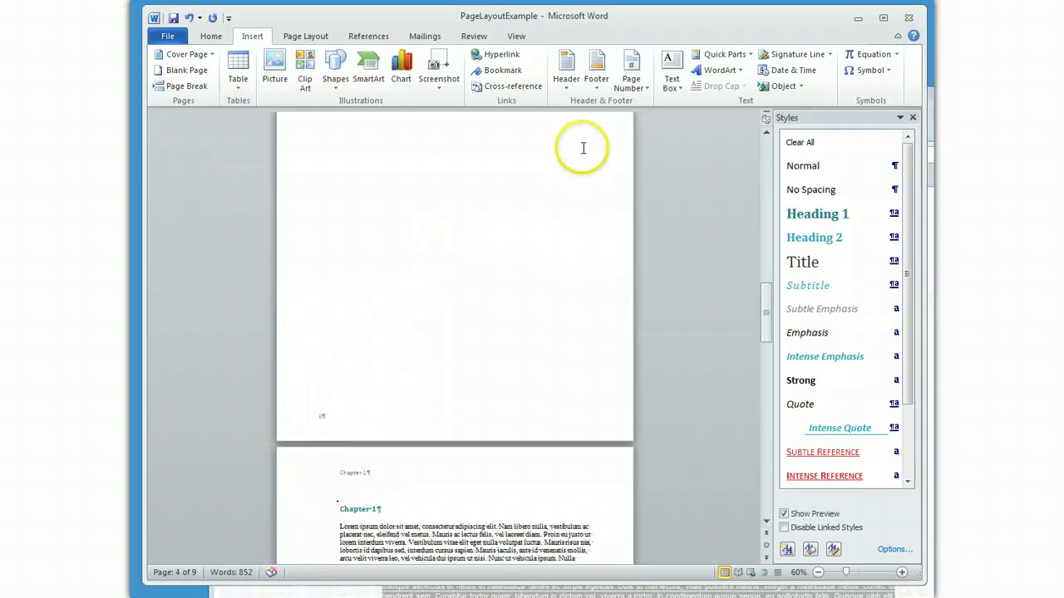
pyautogui.scroll(3, 582, 147)
pyautogui.scroll(2, 582, 186)
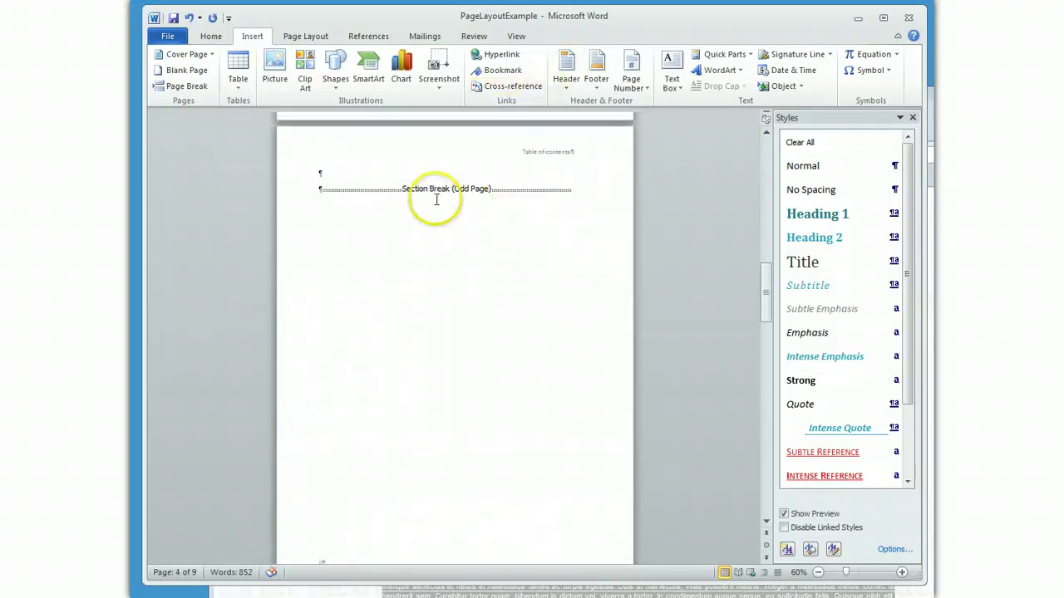